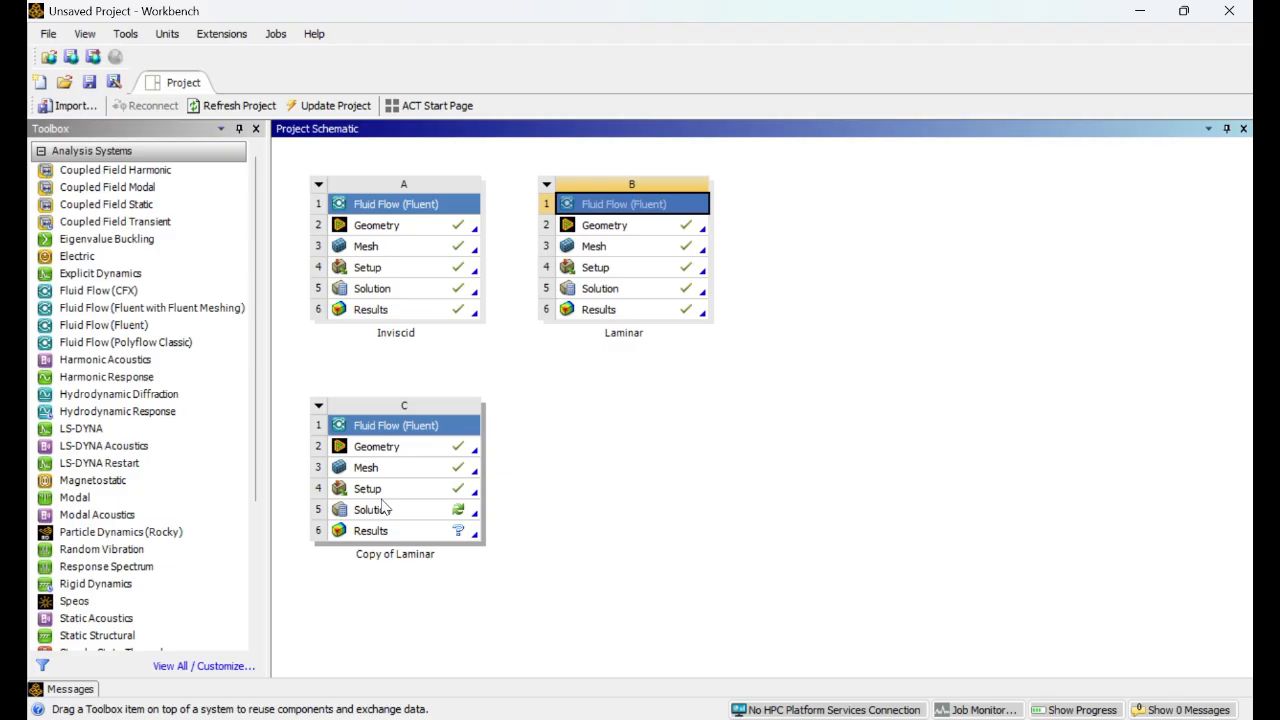
- Rename the copied Laminar fluid flow system in the project schematic as Turbulent
left_click(320, 407)
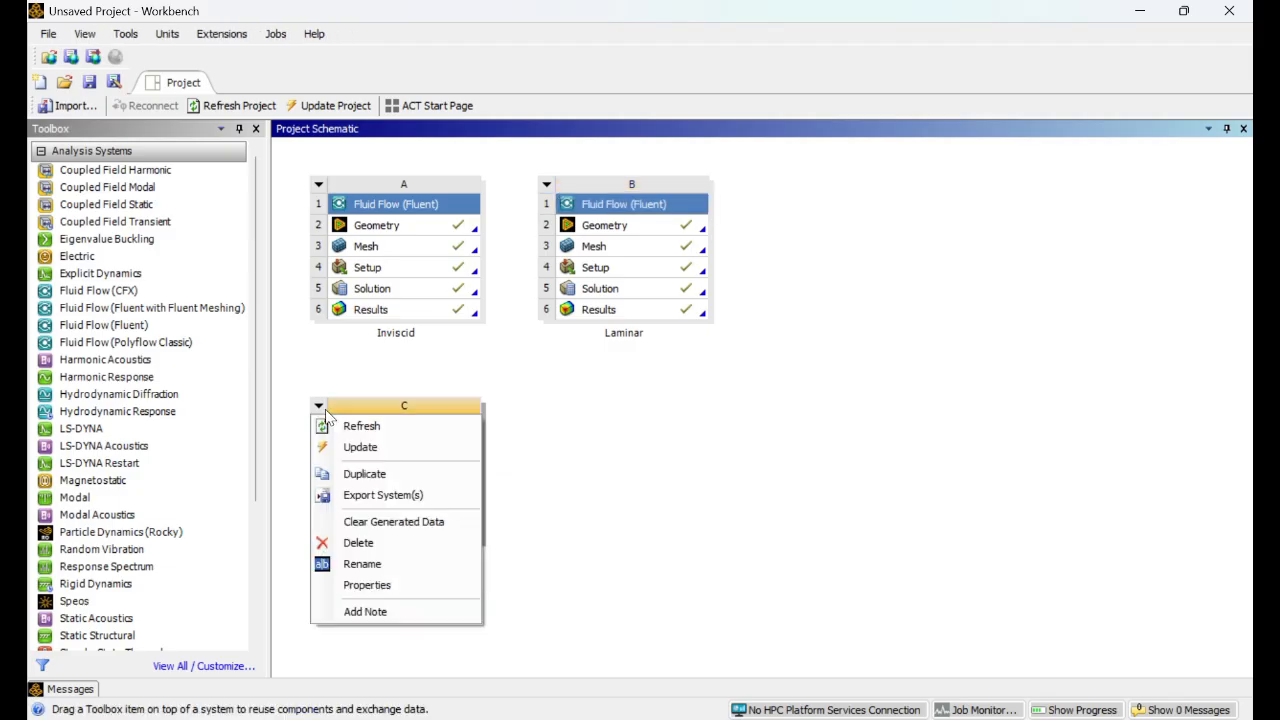
left_click(380, 527)
double_click(394, 555)
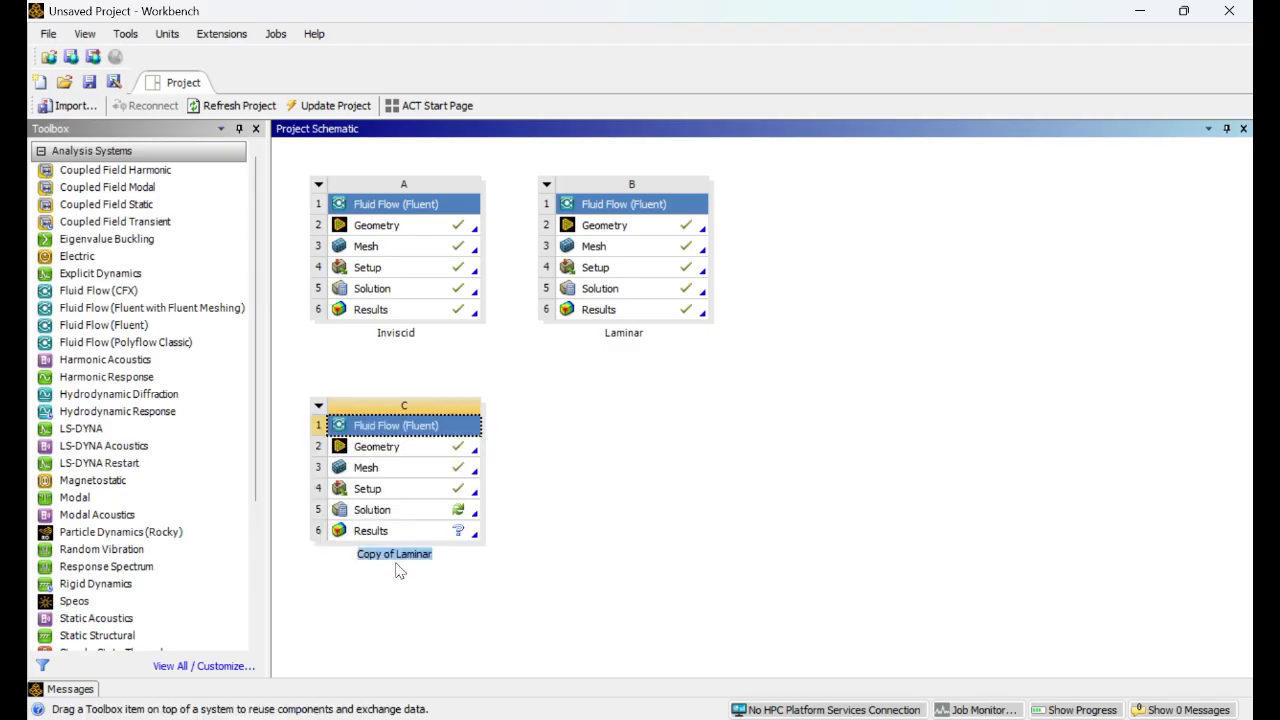
type("Turbulent")
key("Return")
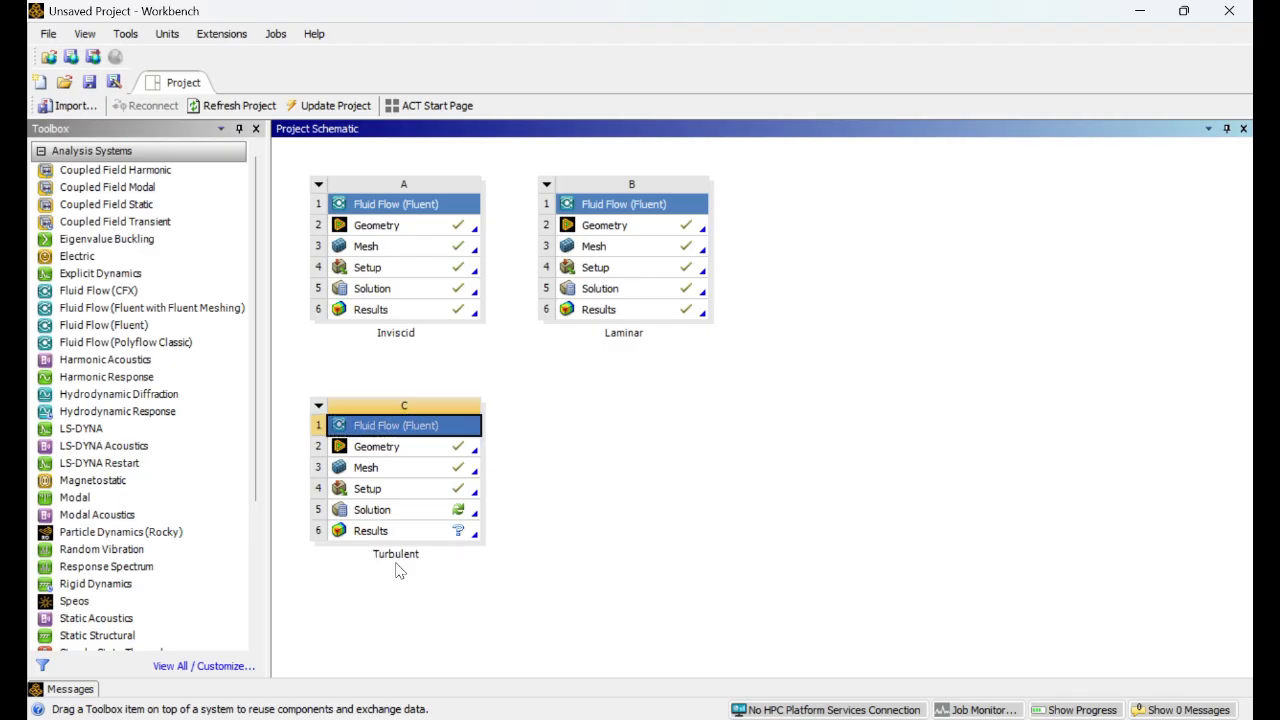
- Launch Fluent from the Turbulent system's setup and set the viscous model to Spalart-Allmaras (1 eqn)
double_click(425, 489)
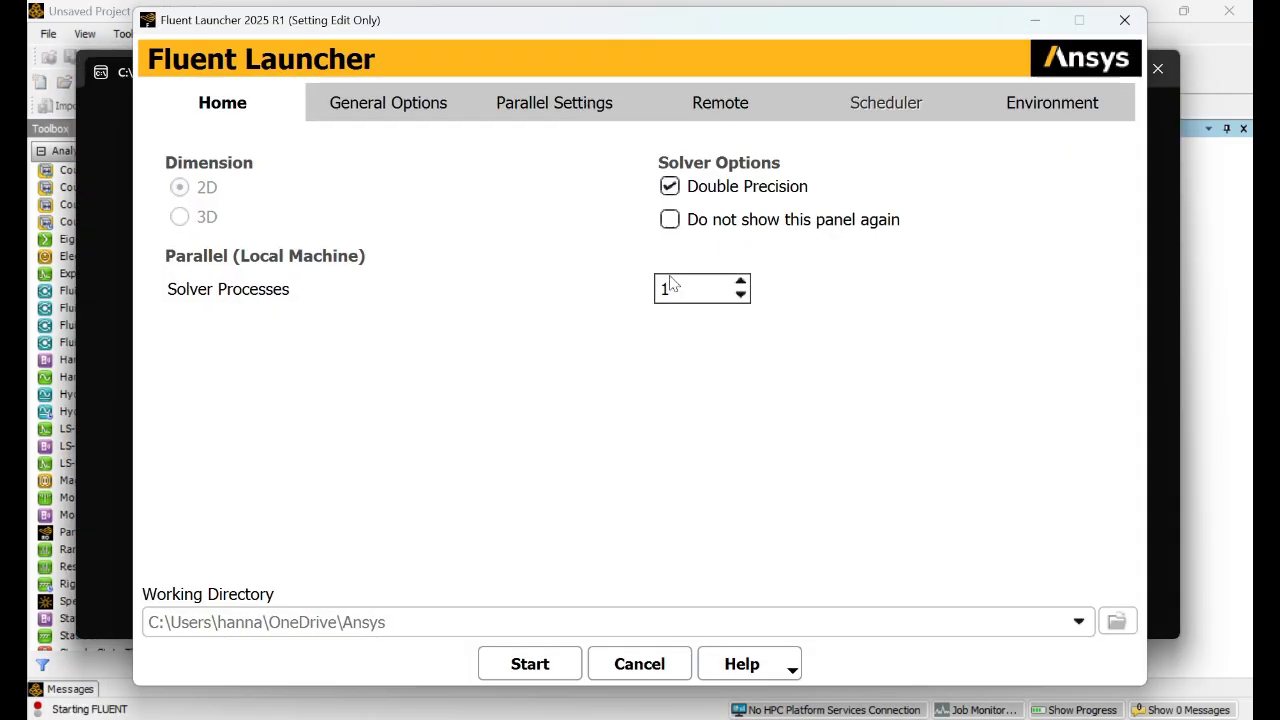
left_click(531, 666)
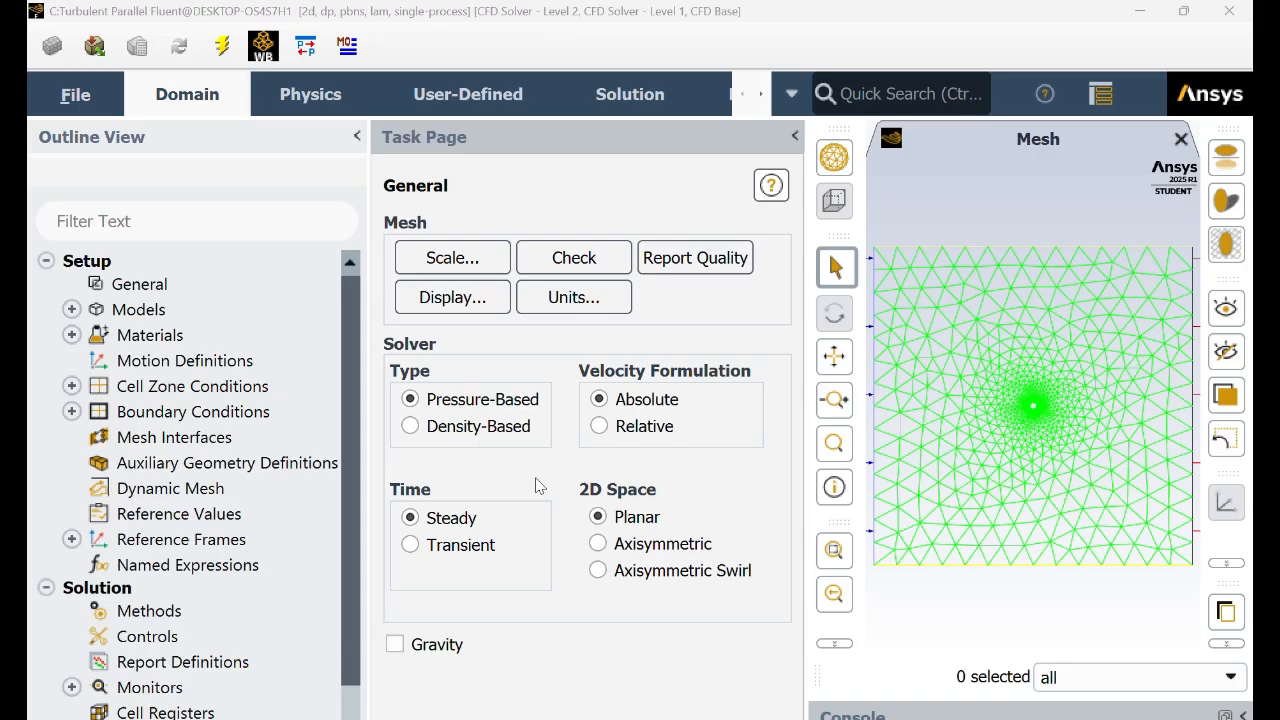
left_click(71, 309)
double_click(190, 386)
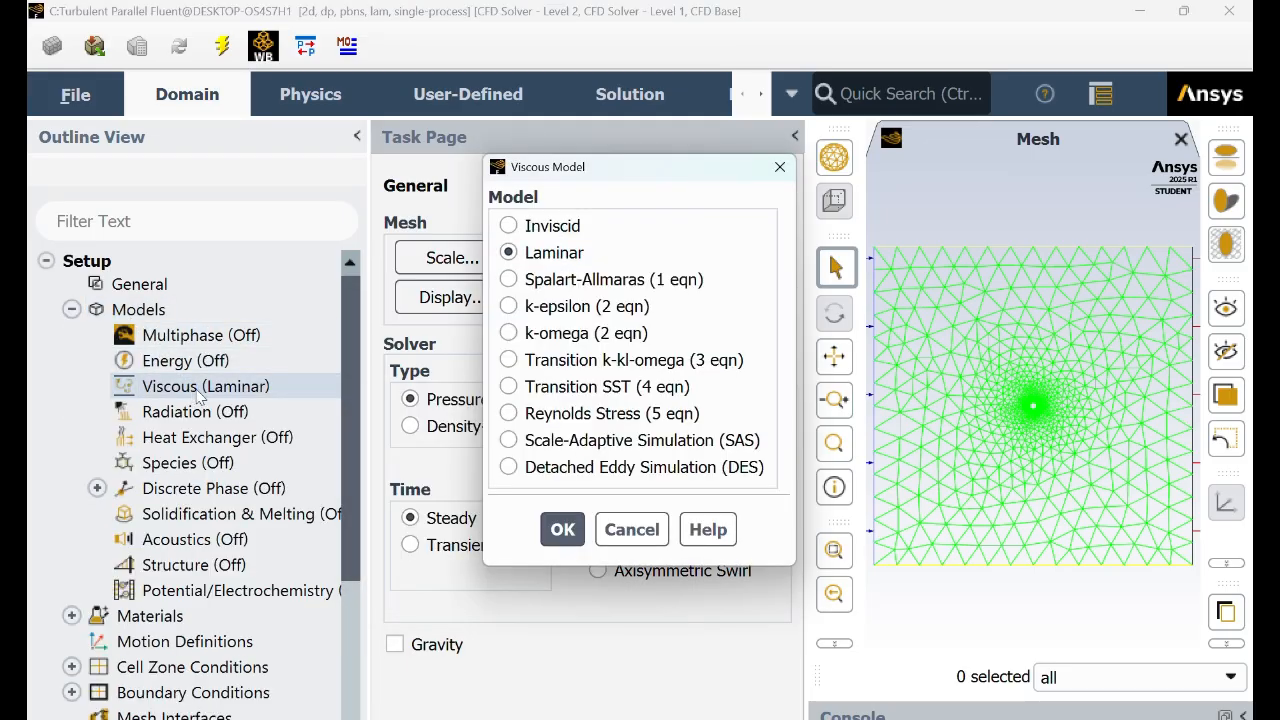
left_click(509, 279)
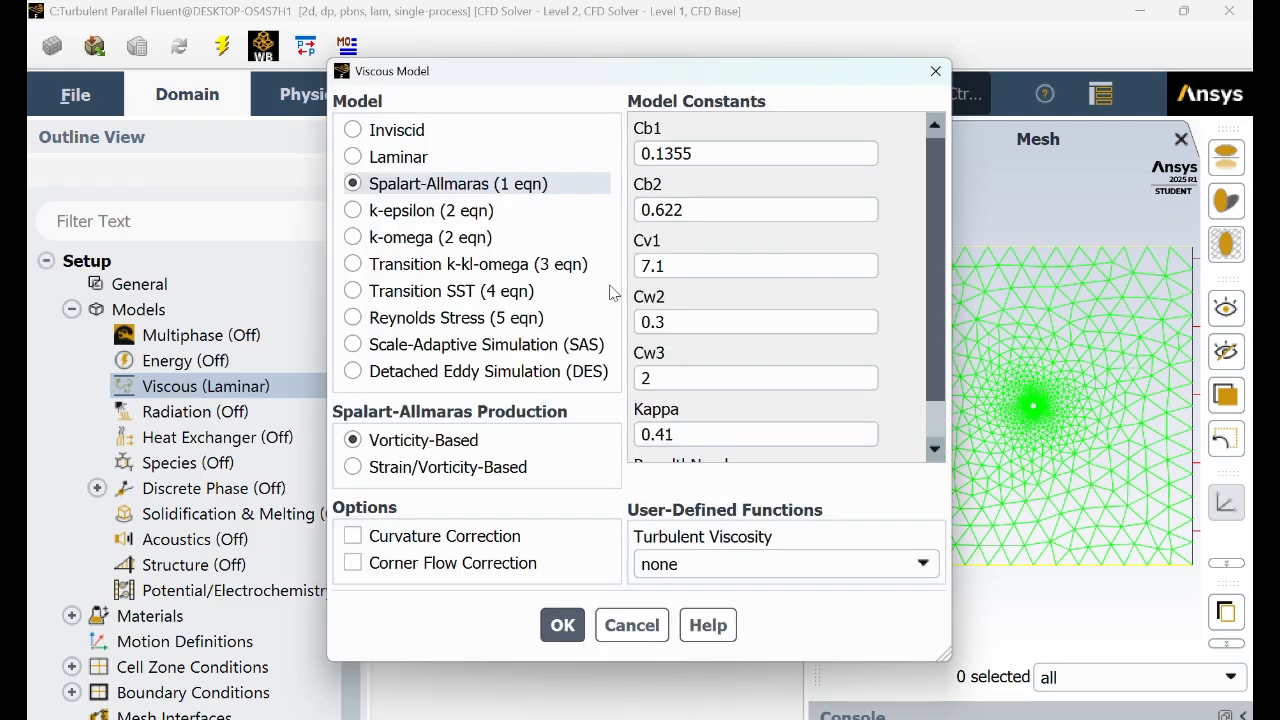
left_click(560, 630)
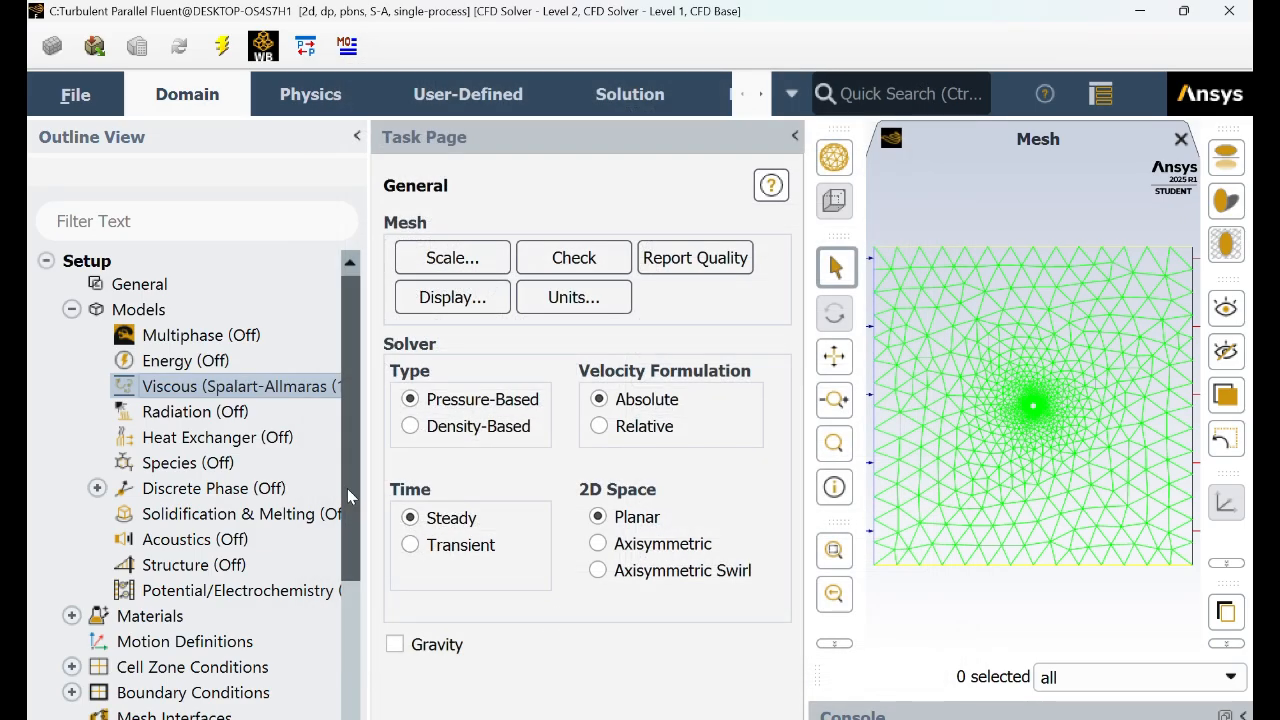
- Set the constant viscosity of the fluid material air to 0.00001 kg/(m s) and save the material change
left_click_drag(347, 488, 360, 551)
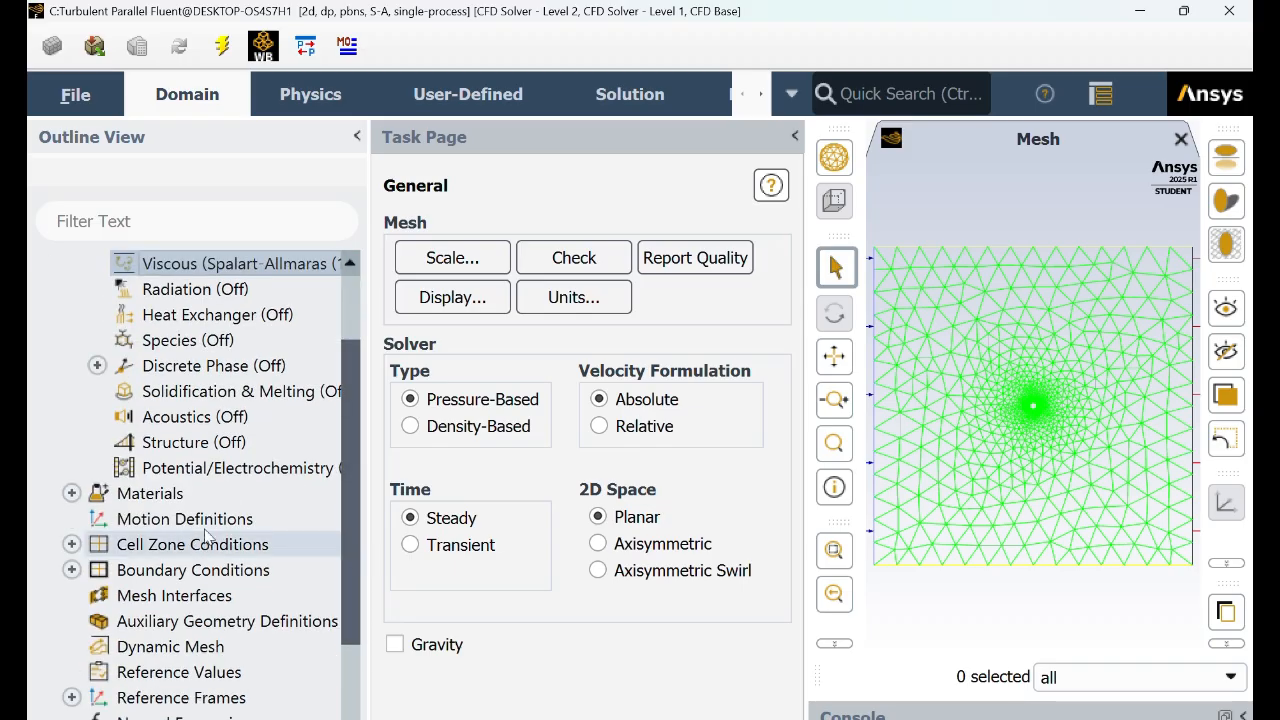
left_click(72, 493)
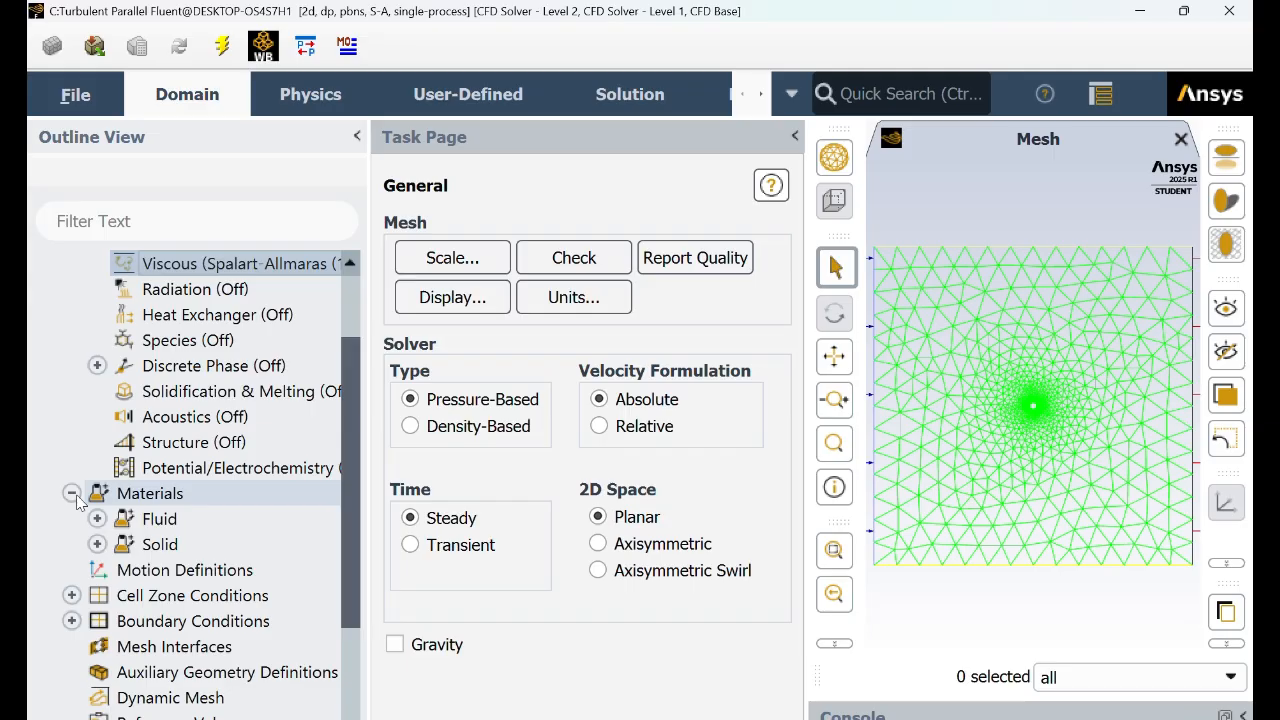
left_click(97, 519)
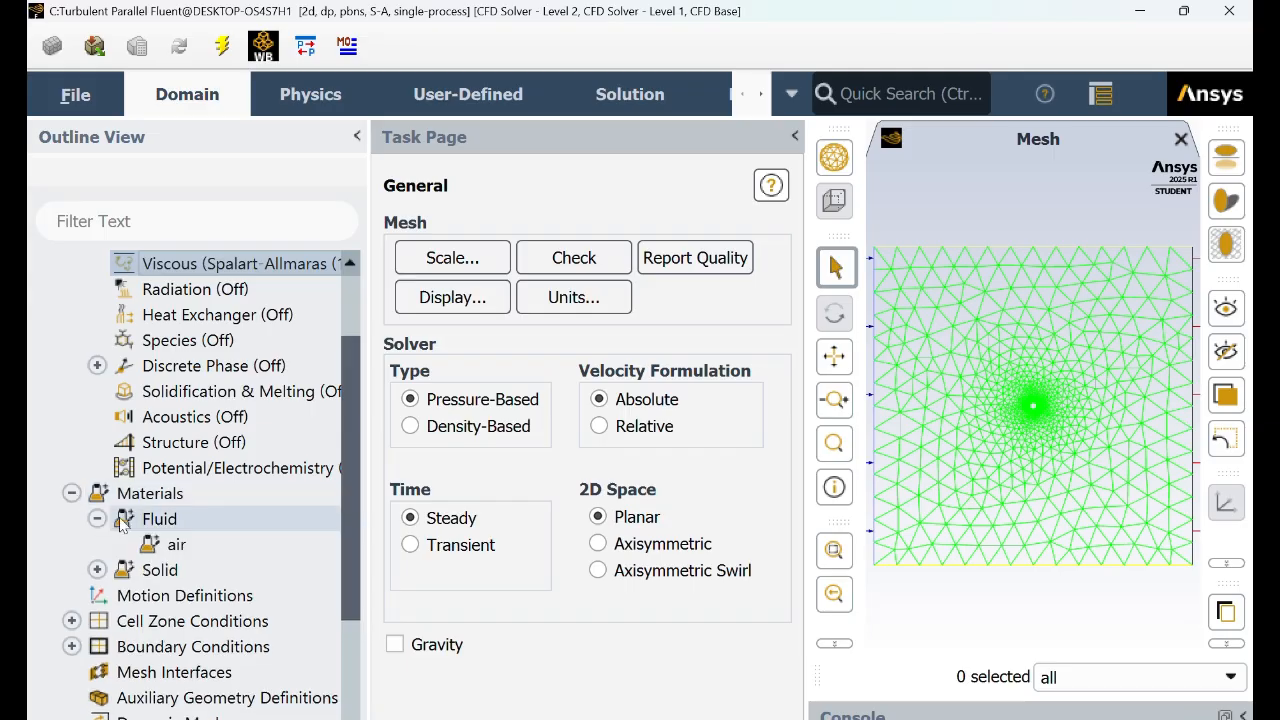
double_click(168, 544)
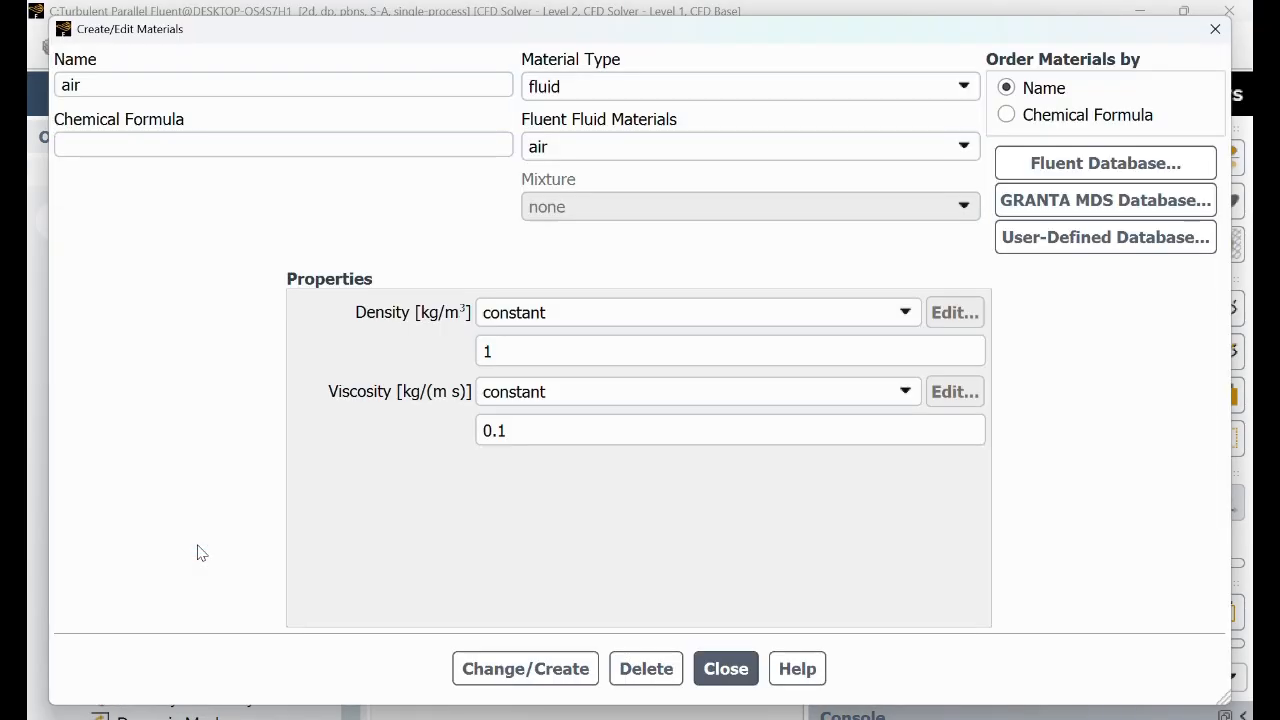
left_click(531, 427)
key("BackSpace")
type("000")
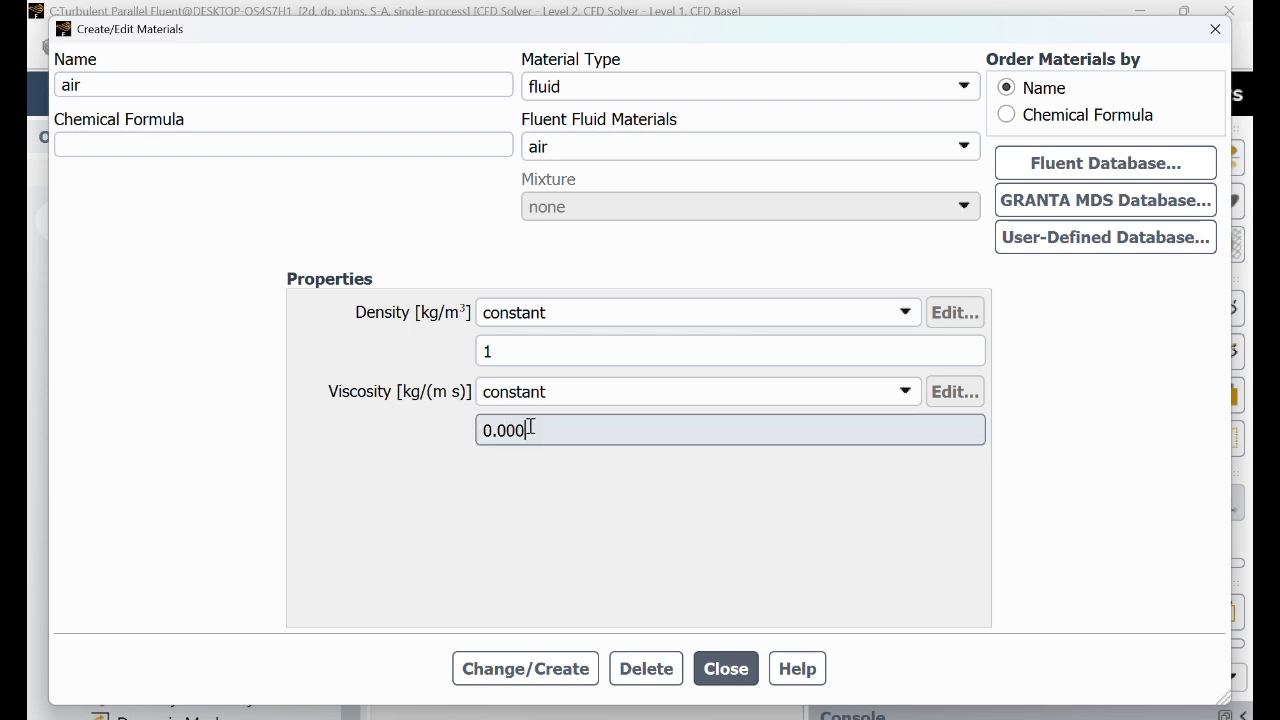
type("01")
left_click(592, 666)
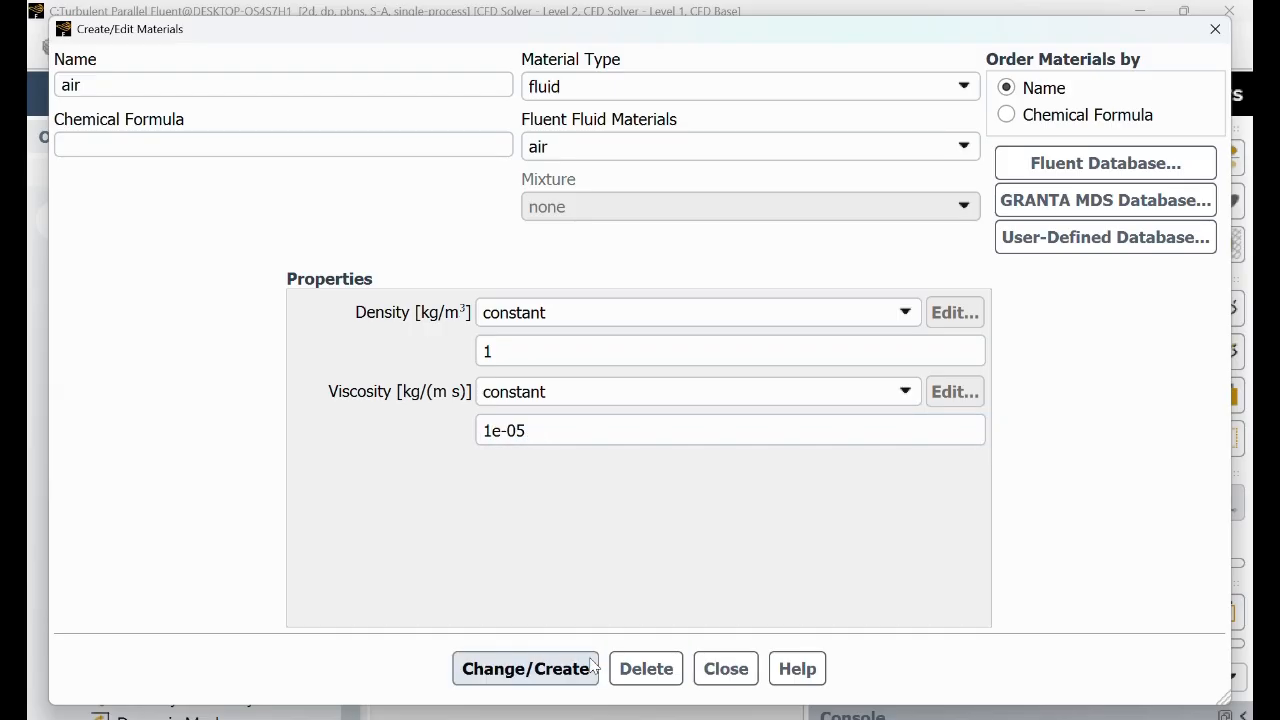
left_click(726, 669)
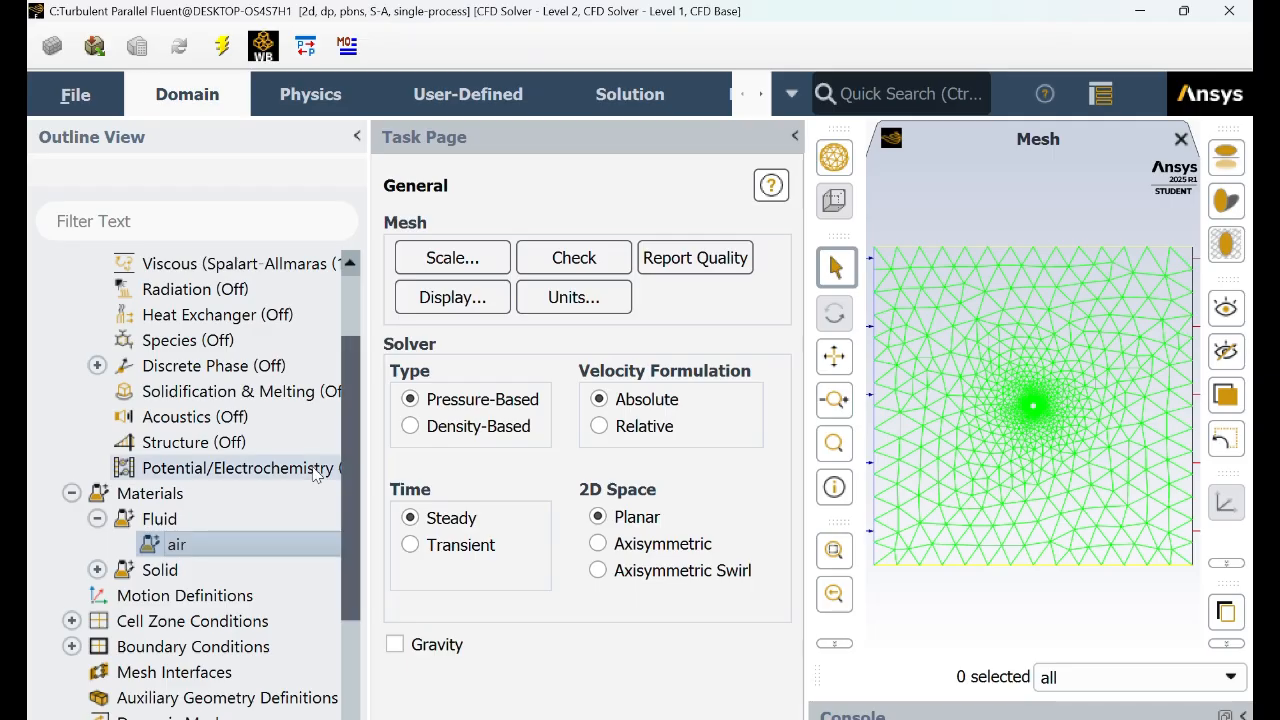
- Inspect the cell zone conditions of the surface_body fluid zone, including its assigned material, without changing them
left_click_drag(353, 503, 360, 560)
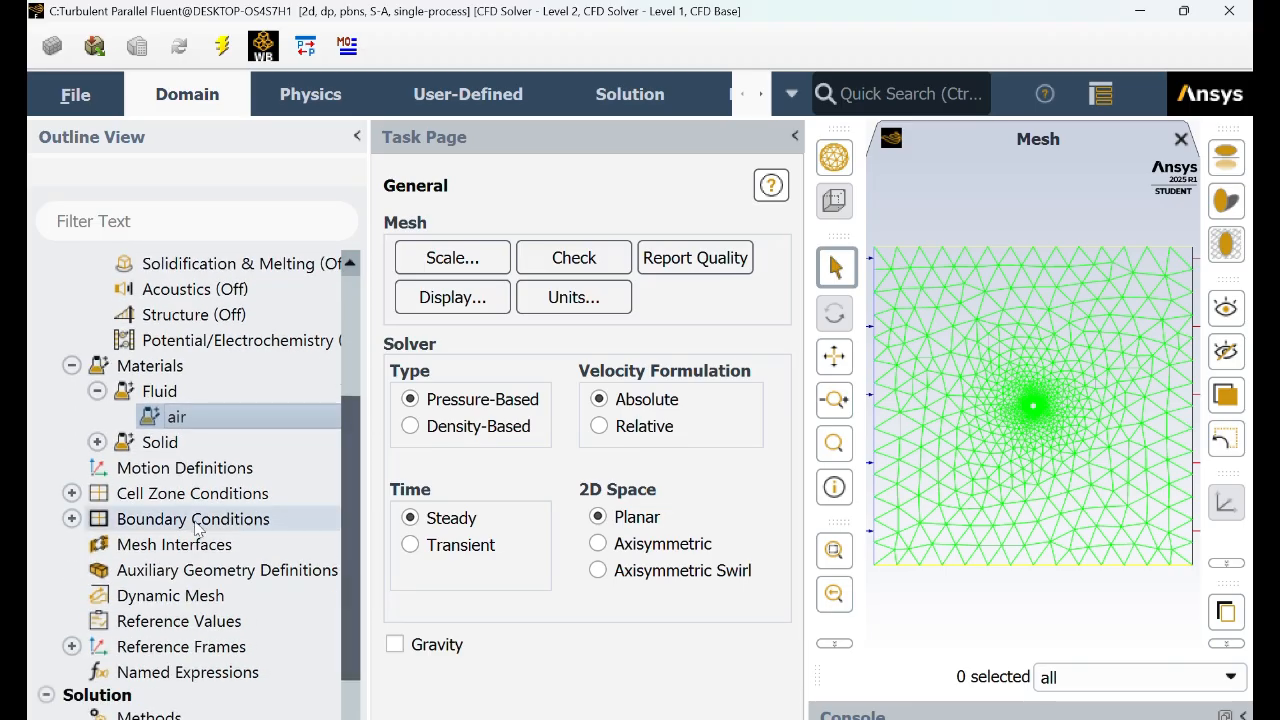
left_click(71, 494)
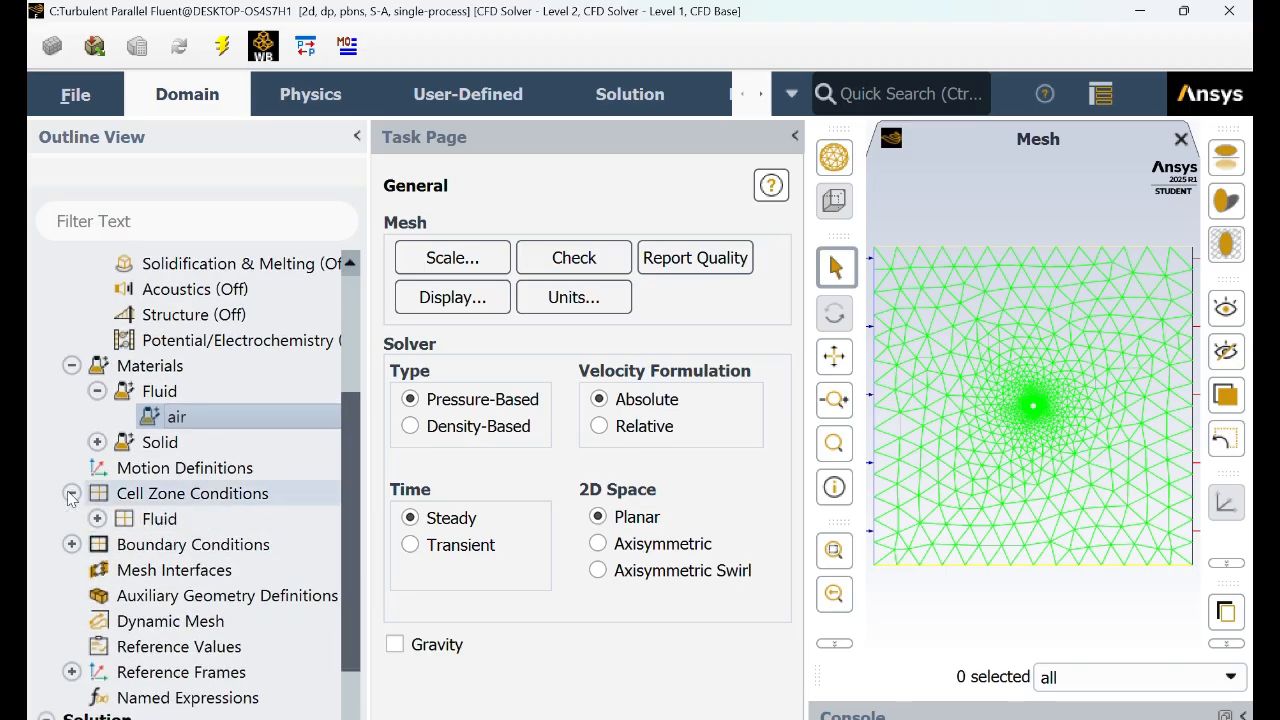
left_click(97, 519)
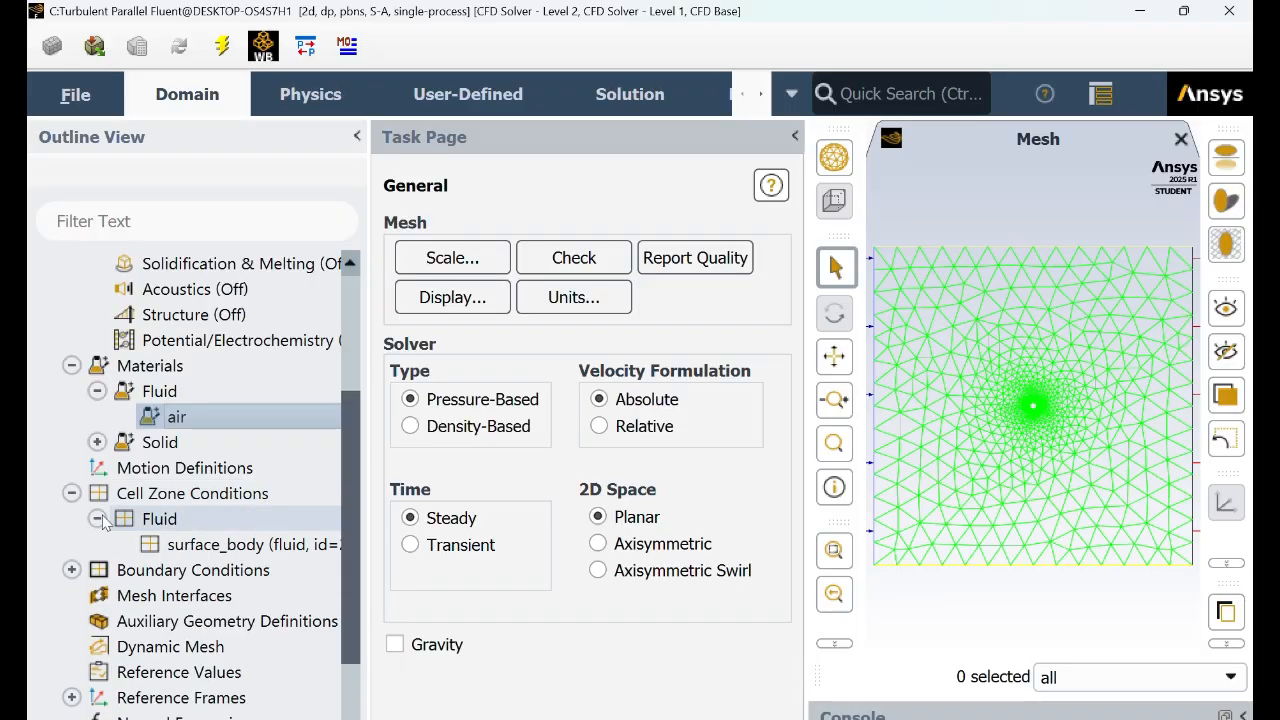
left_click(197, 546)
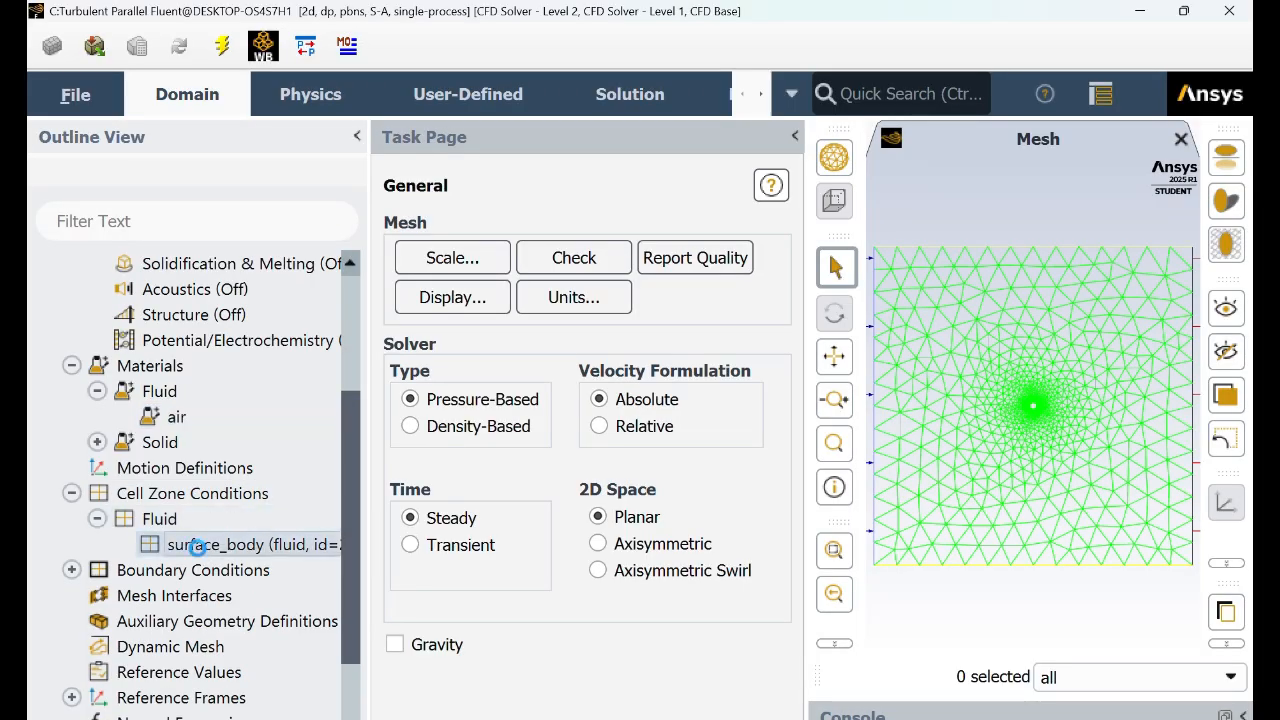
double_click(197, 546)
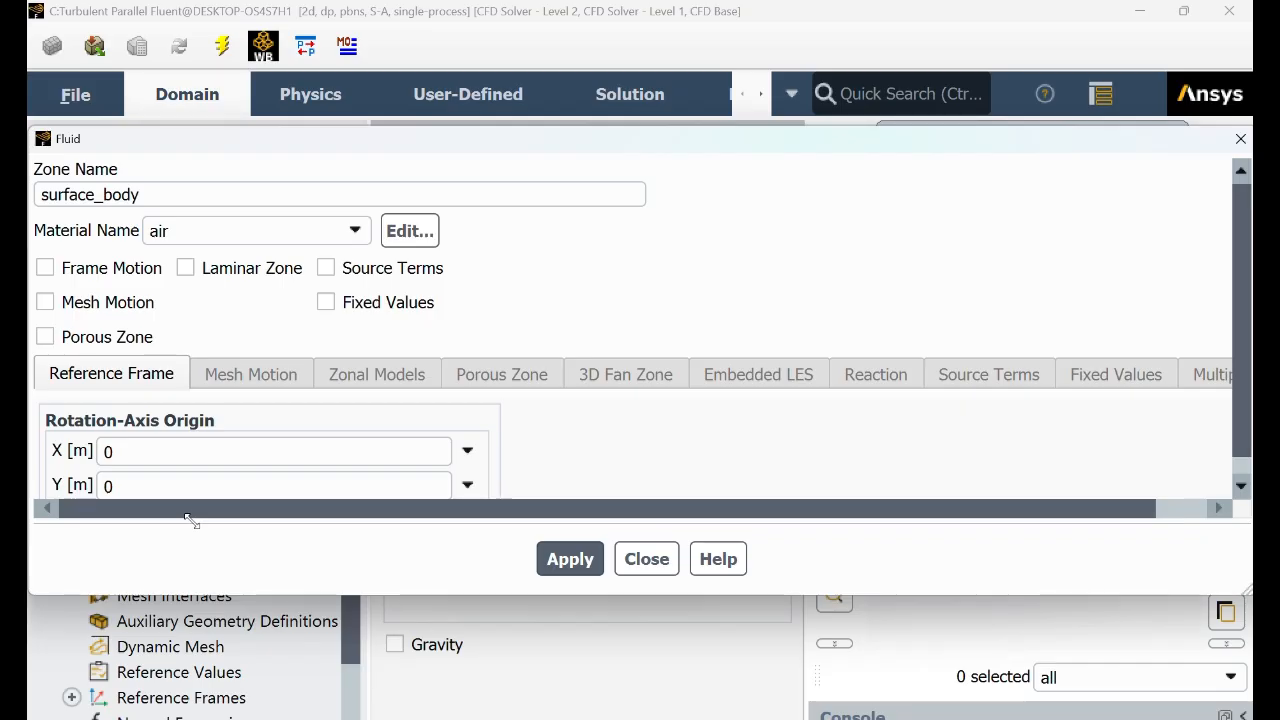
left_click(647, 559)
- Set the velocity magnitude of the velocity_inlet boundary condition to 10 m/s and apply it
left_click(71, 570)
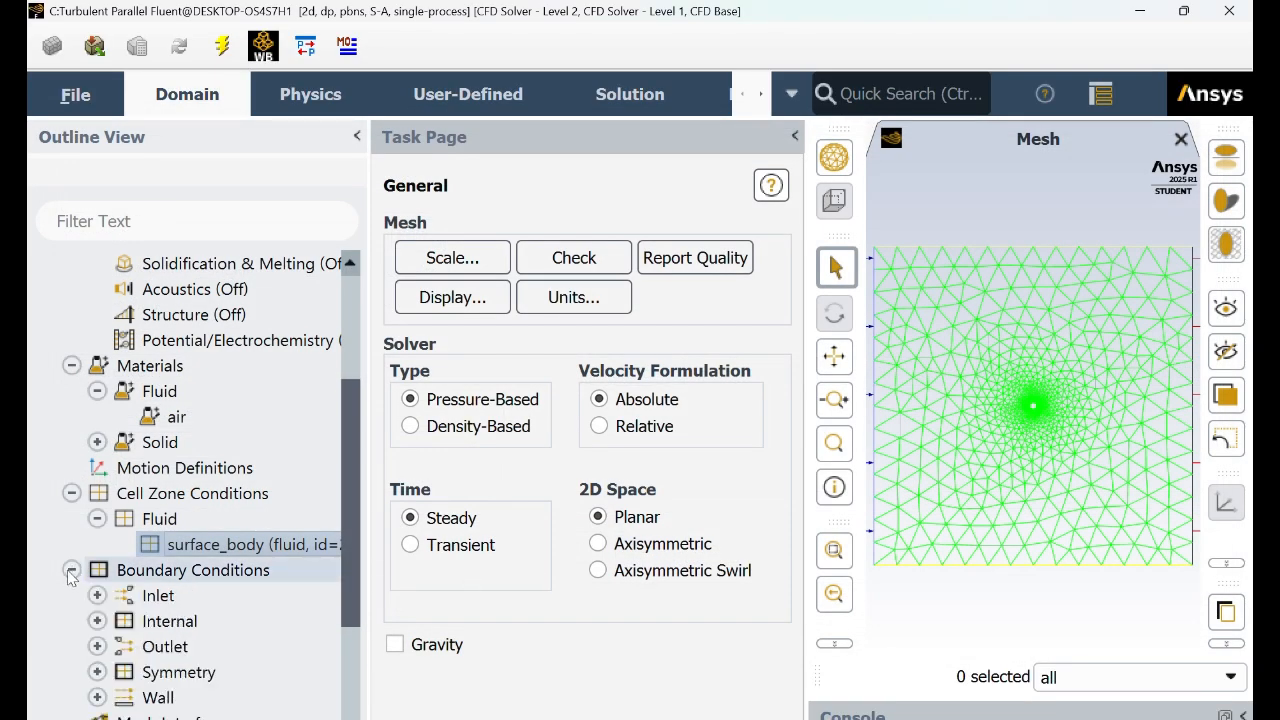
left_click(97, 595)
double_click(200, 621)
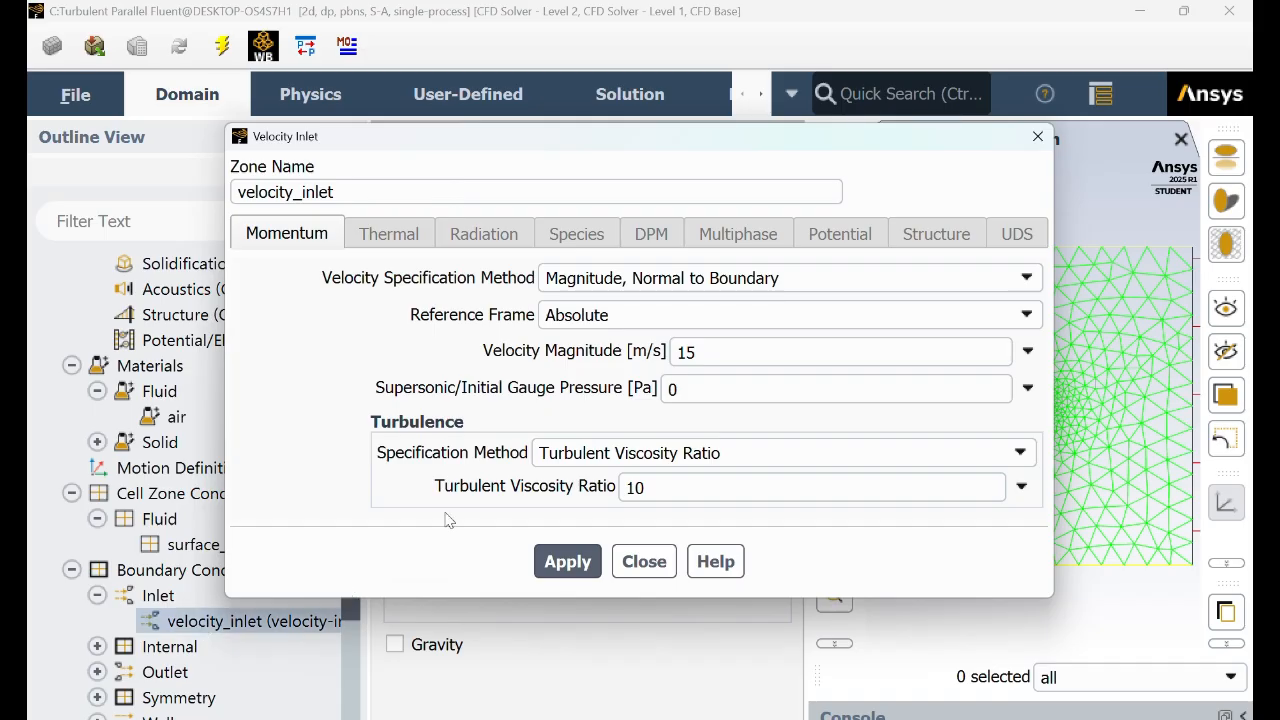
left_click(729, 351)
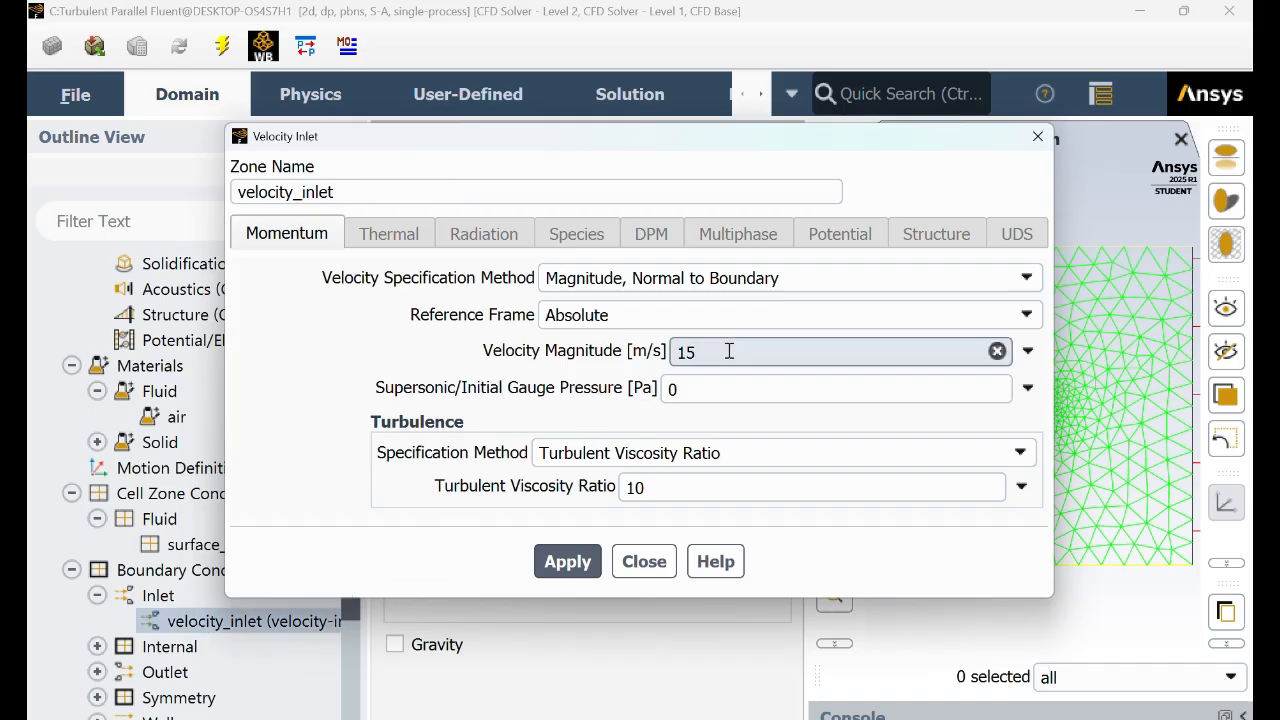
key("BackSpace")
type("0")
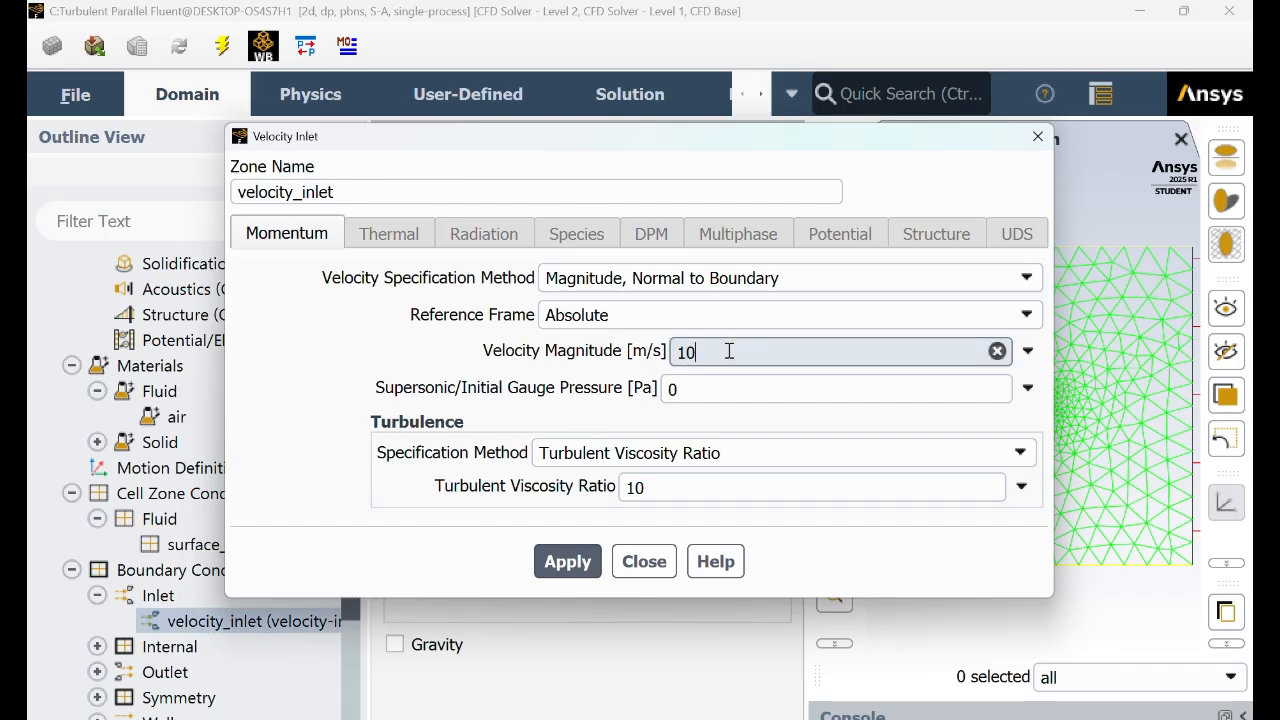
left_click(569, 568)
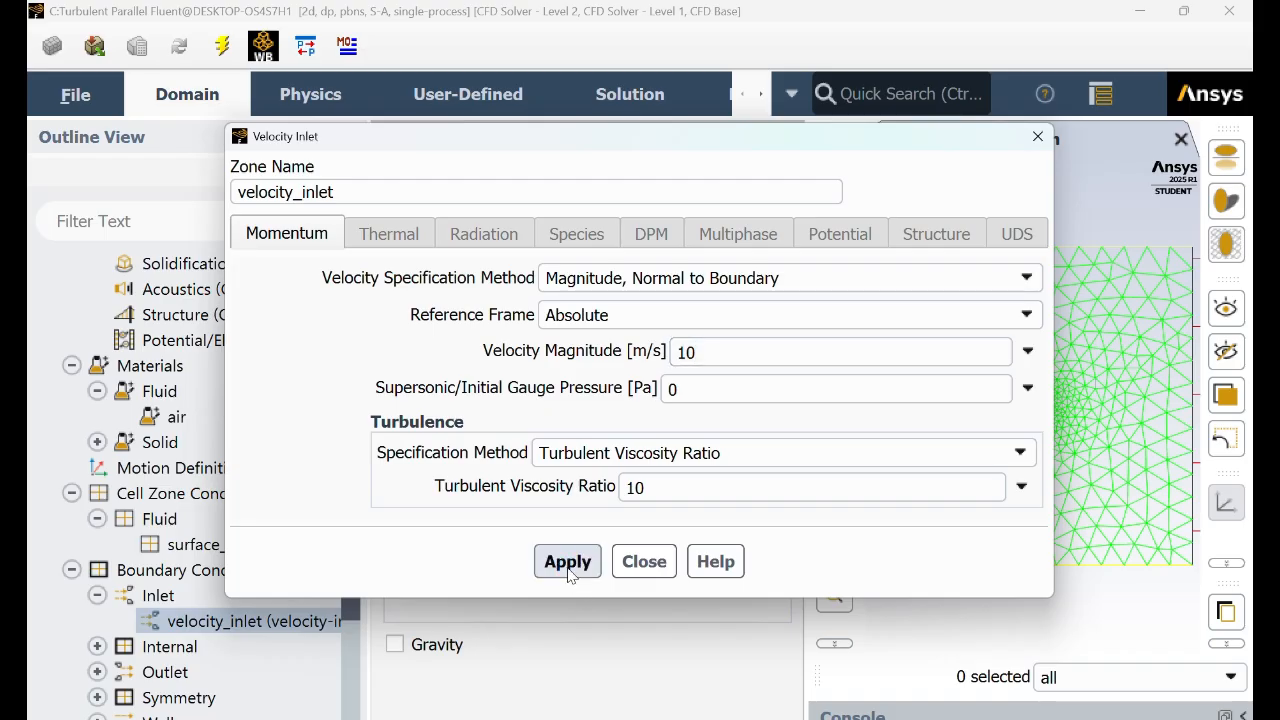
left_click(644, 561)
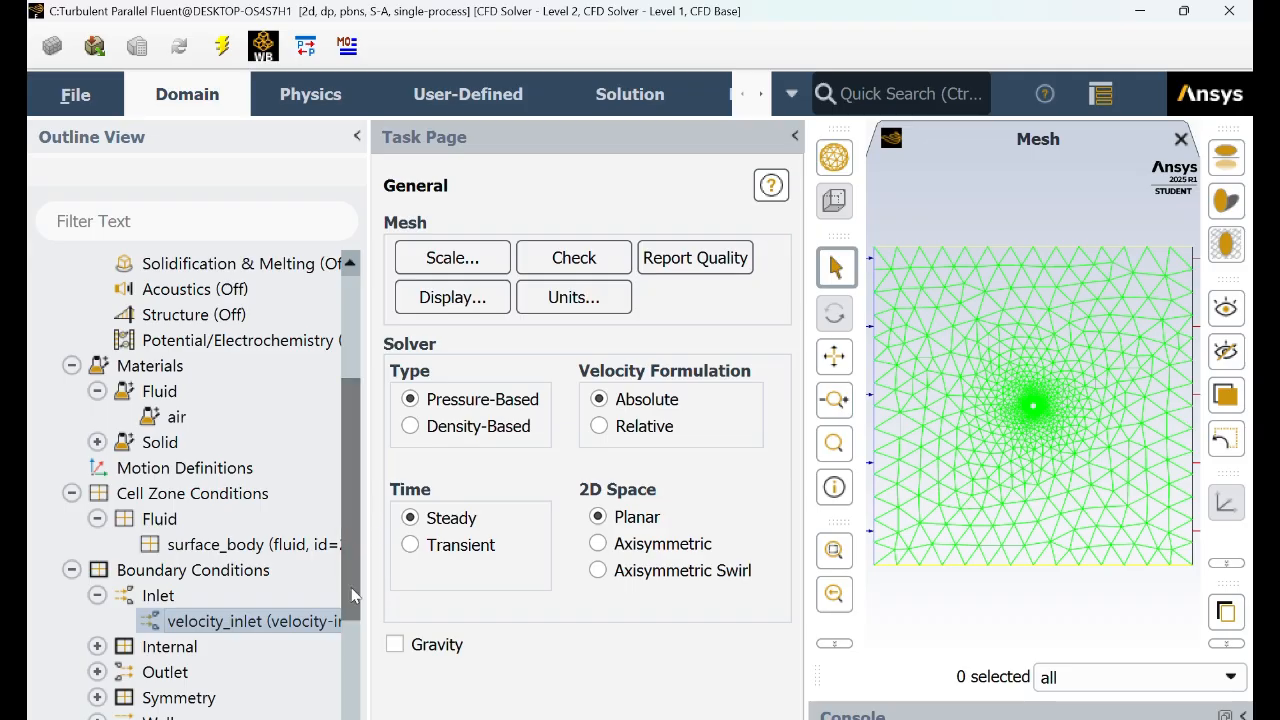
- Recompute the reference values from the velocity_inlet boundary
left_click_drag(351, 589, 358, 714)
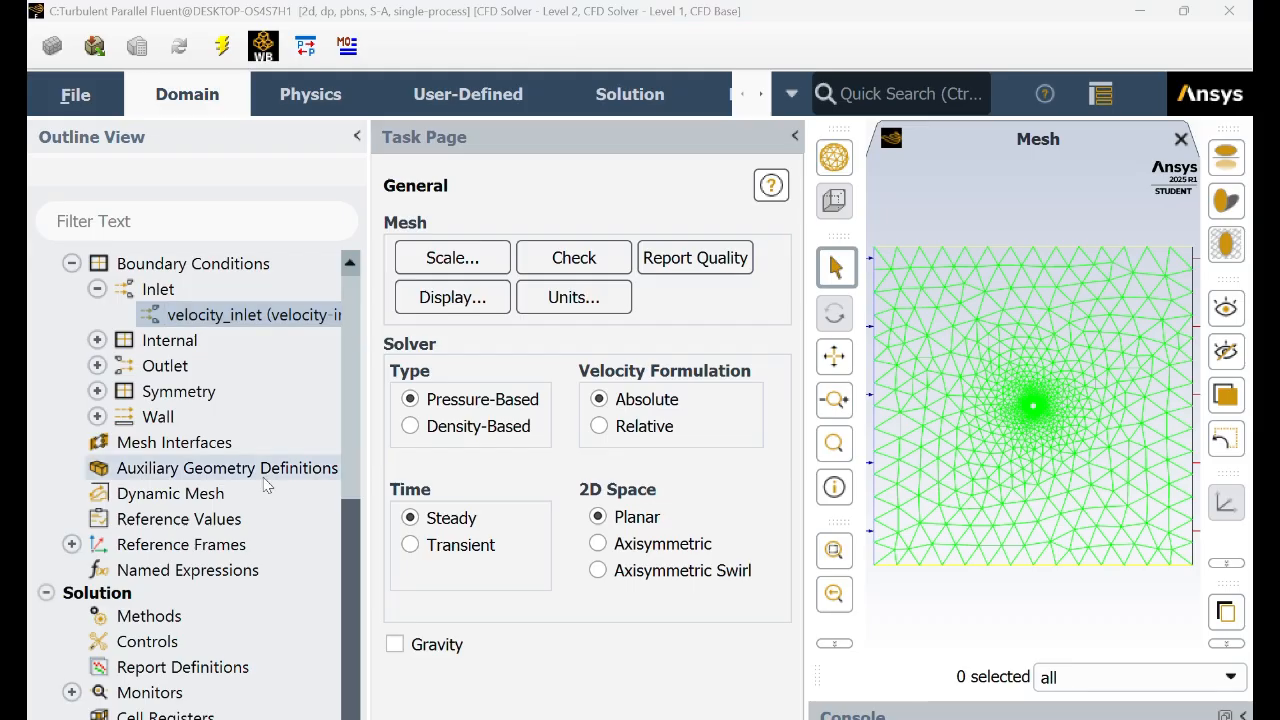
left_click(284, 517)
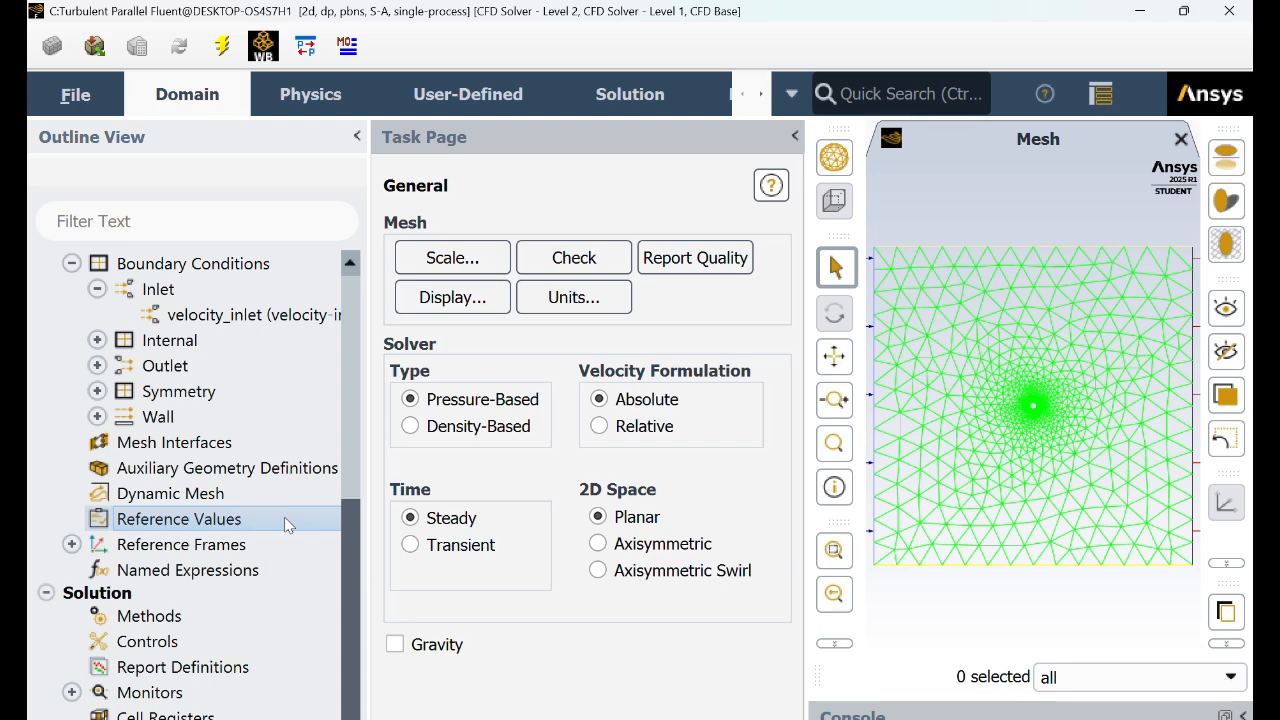
double_click(190, 517)
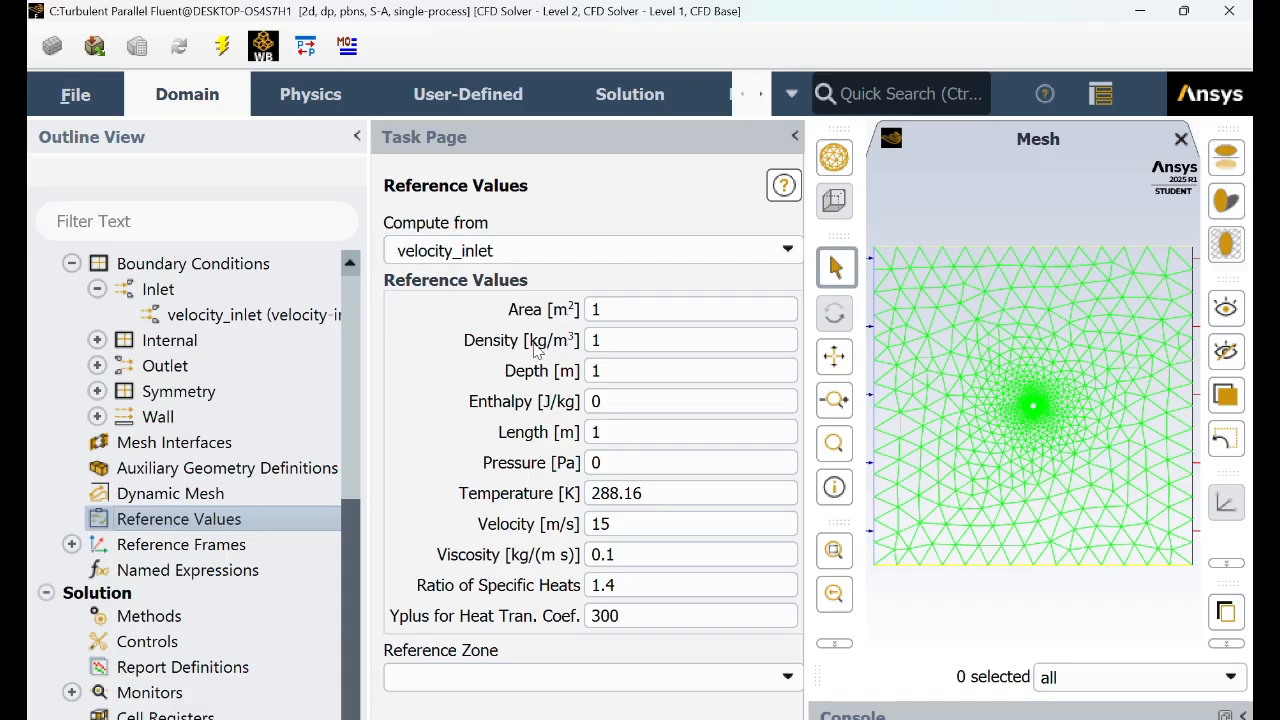
left_click(580, 251)
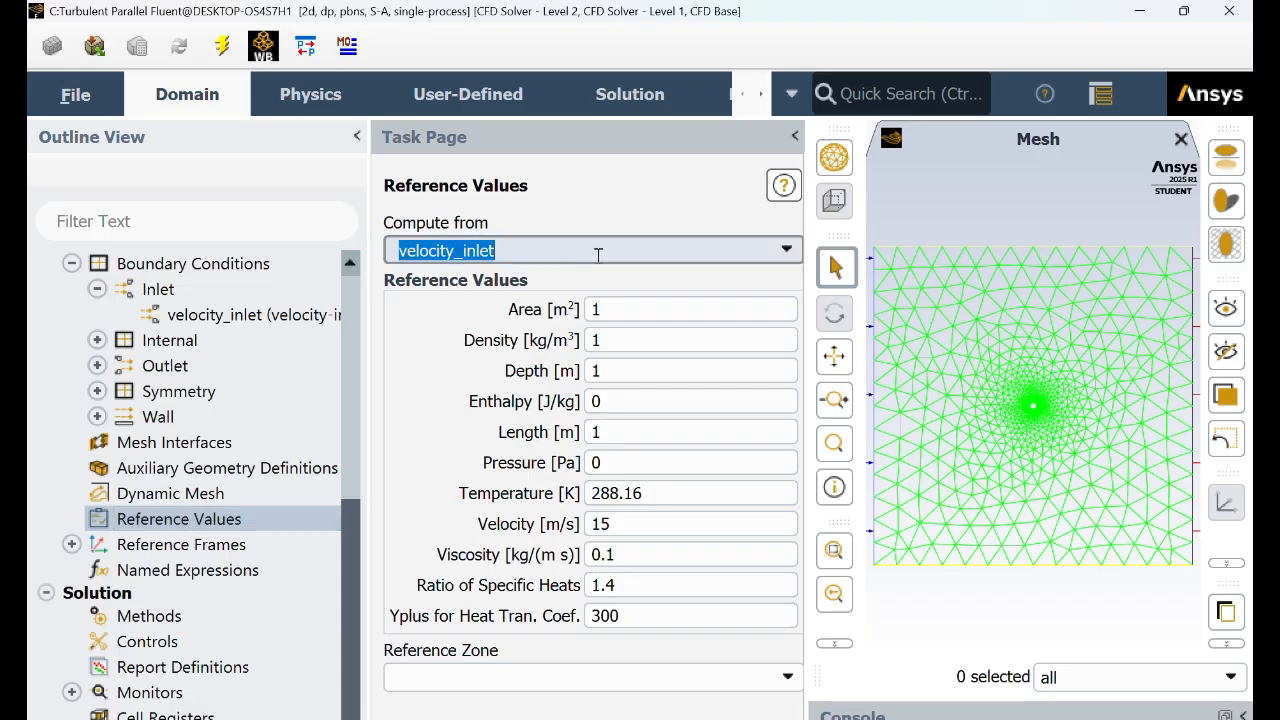
left_click(786, 252)
left_click(734, 317)
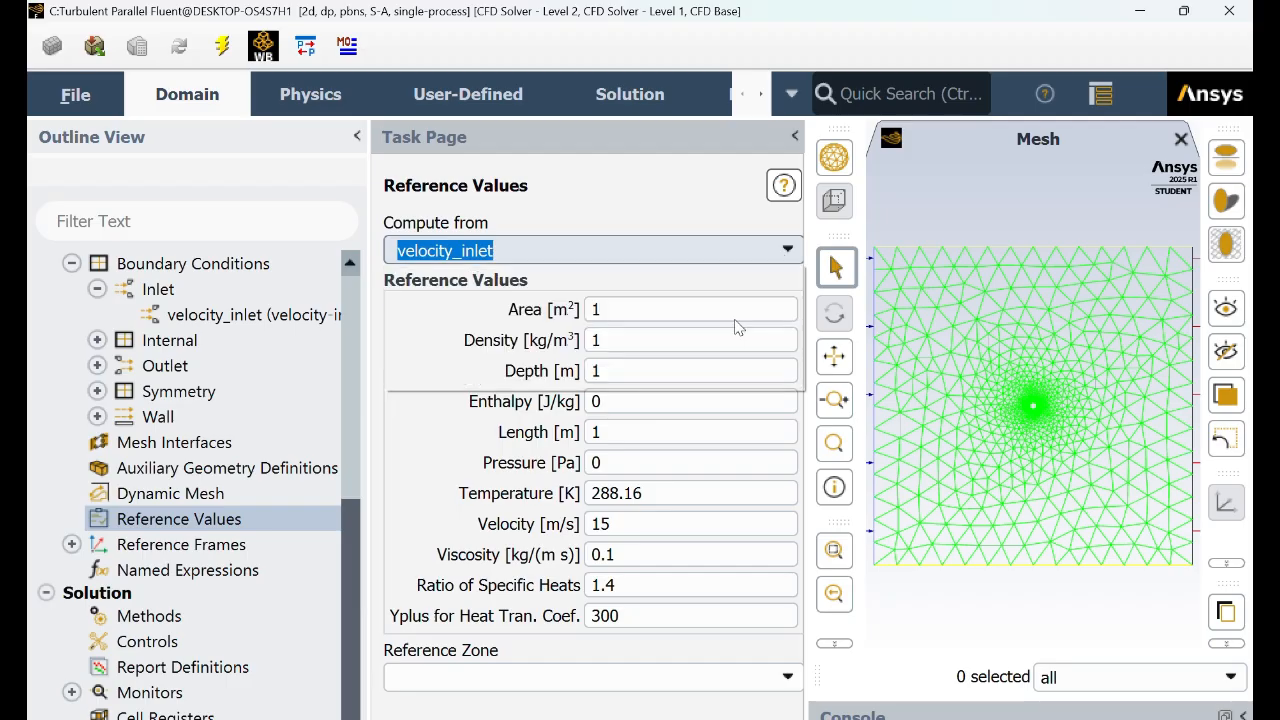
left_click(788, 253)
left_click(740, 294)
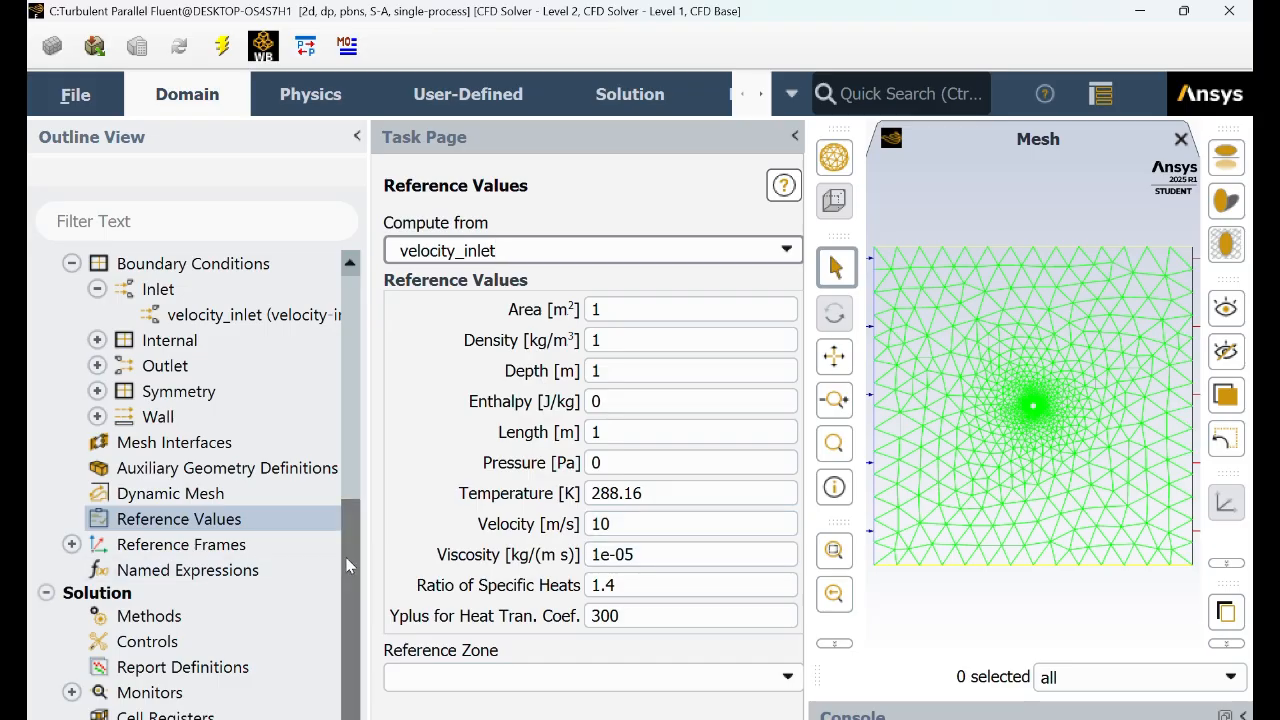
- Review the solution methods, including the pressure-velocity coupling scheme and the spatial discretization settings
left_click_drag(347, 557, 357, 621)
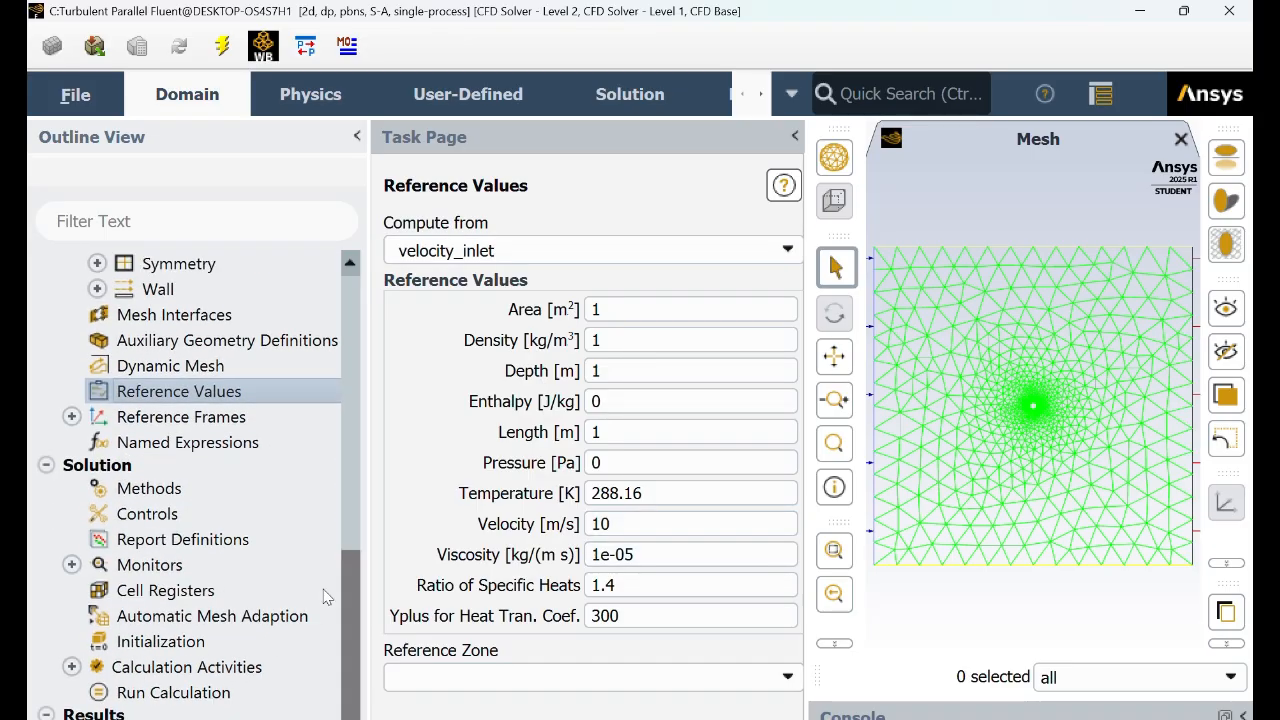
left_click(192, 488)
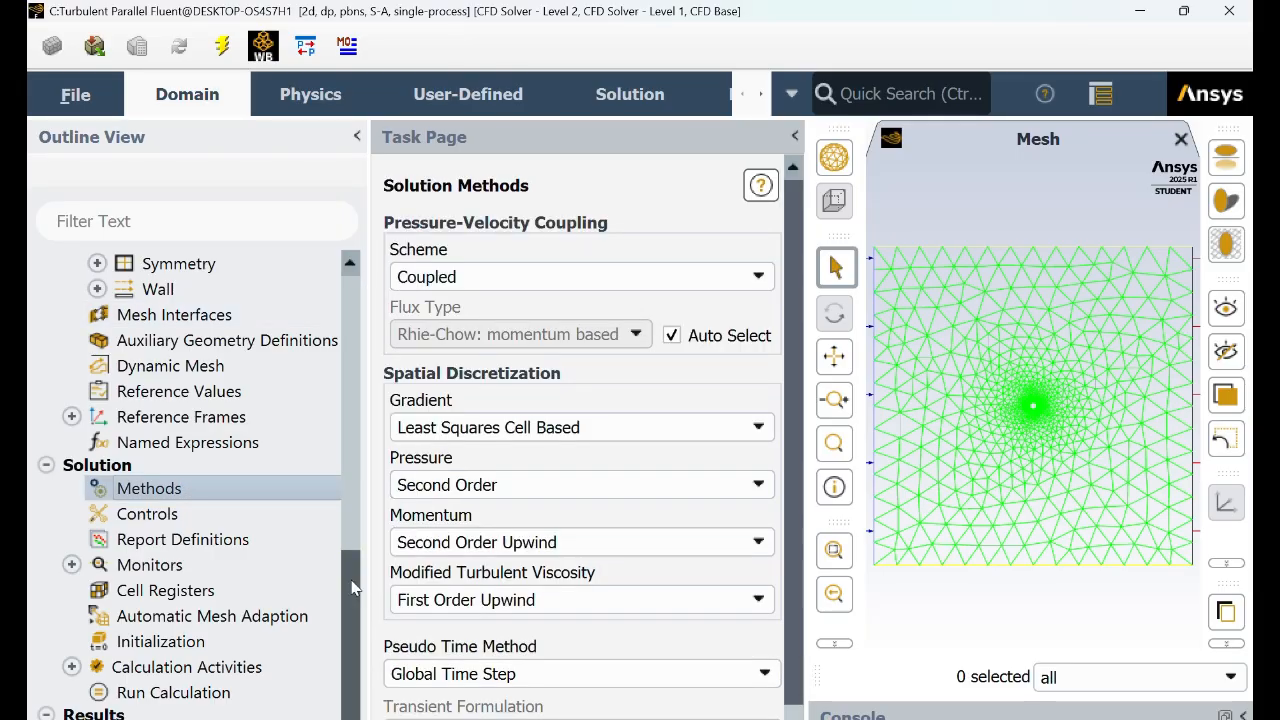
left_click_drag(351, 588, 356, 617)
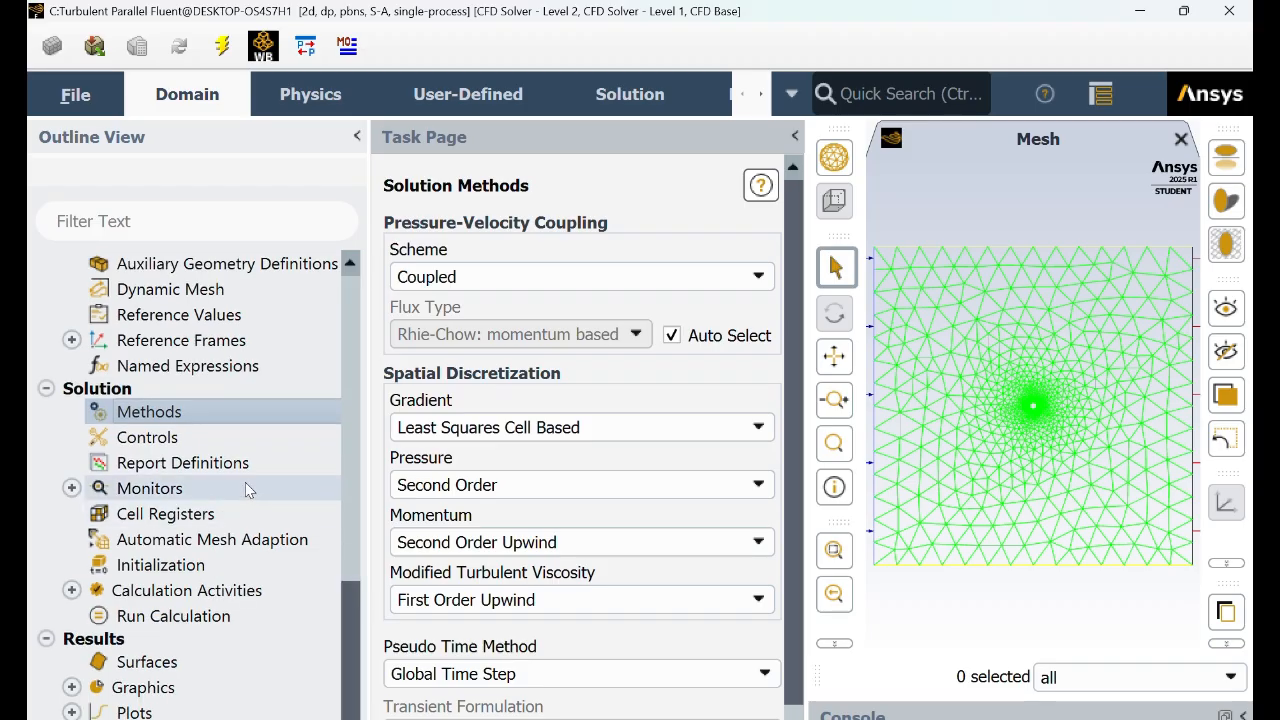
- Initialize the solution with Hybrid Initialization, leaving its additional settings at their defaults
left_click(229, 563)
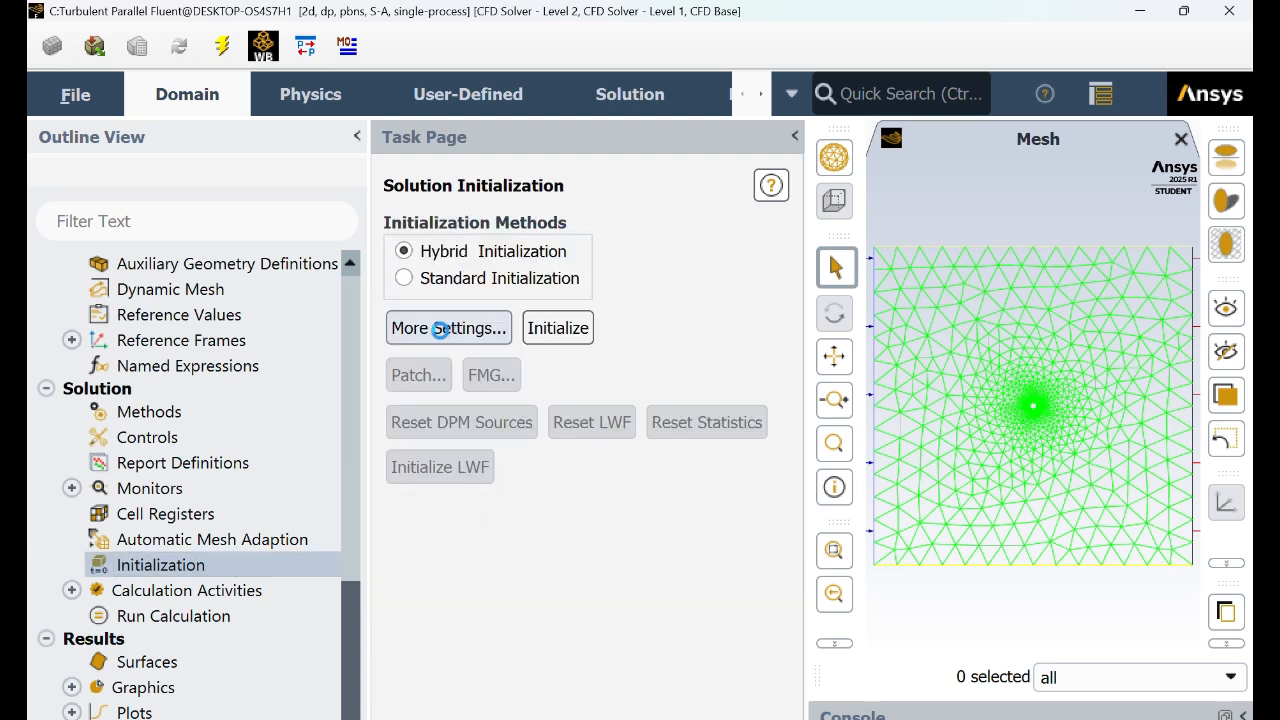
left_click(443, 333)
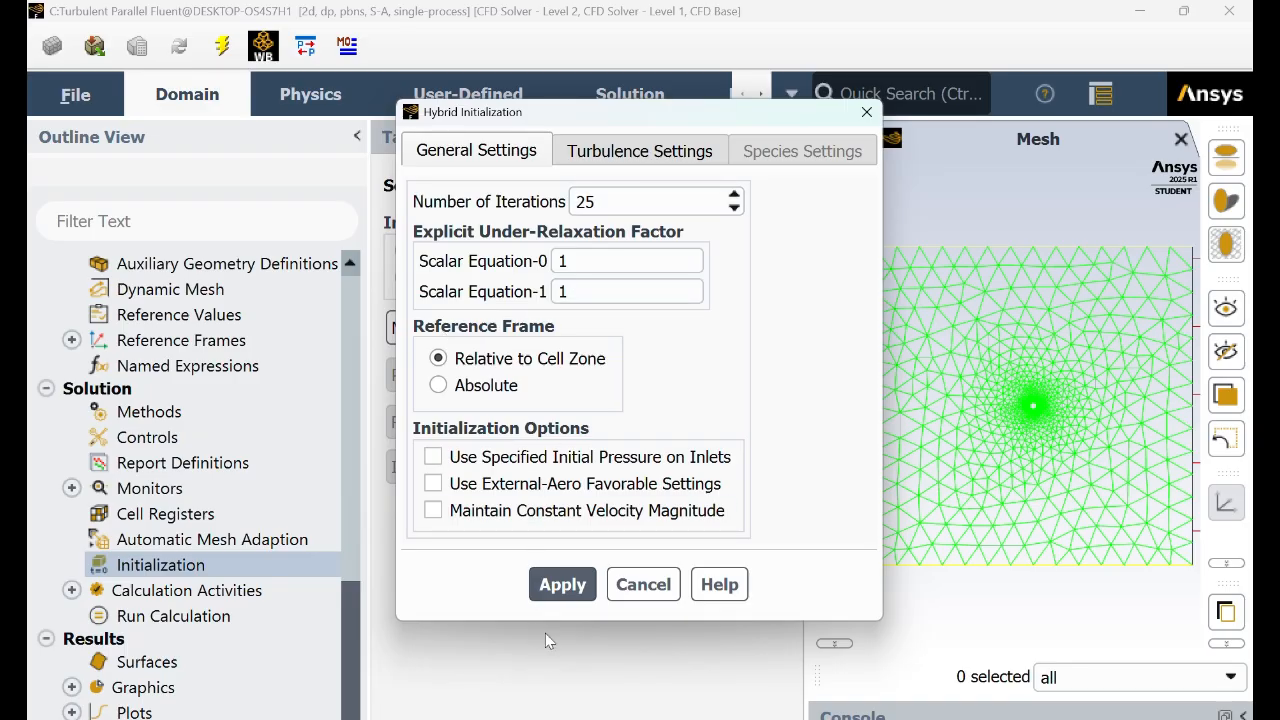
left_click(867, 112)
left_click(580, 332)
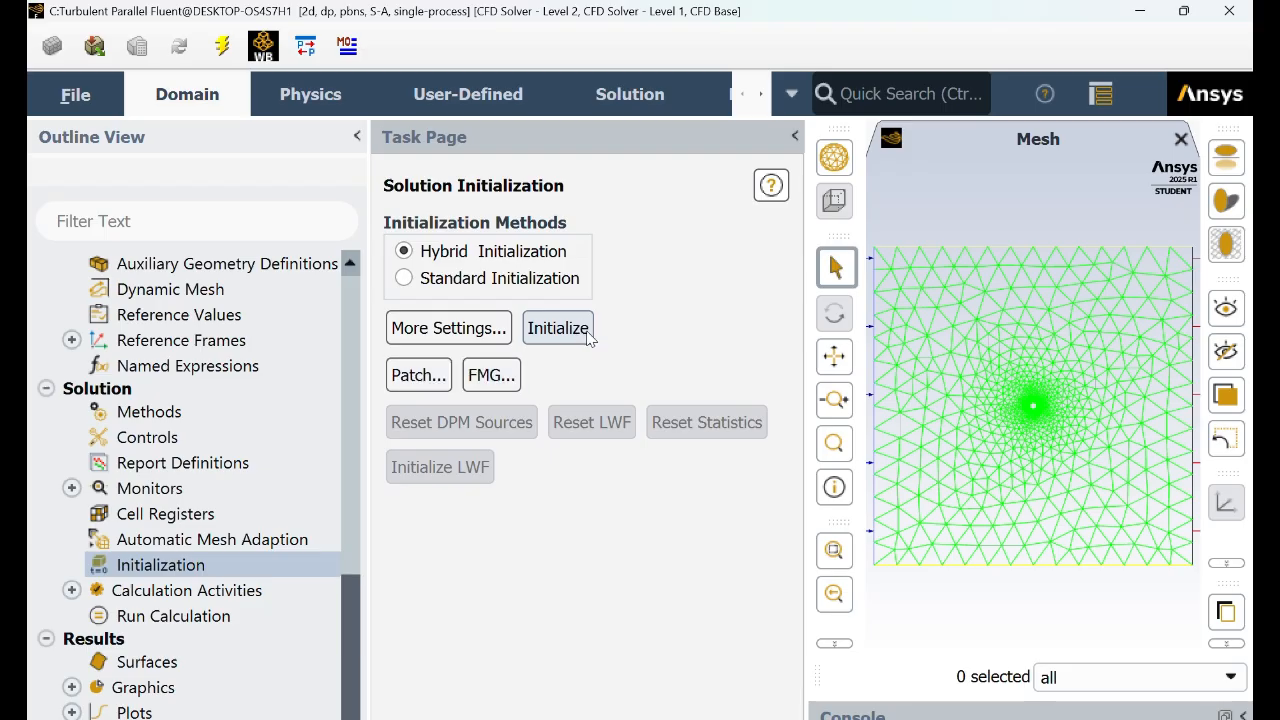
- Run the calculation with 1000 iterations and dismiss the completion notice
left_click(191, 616)
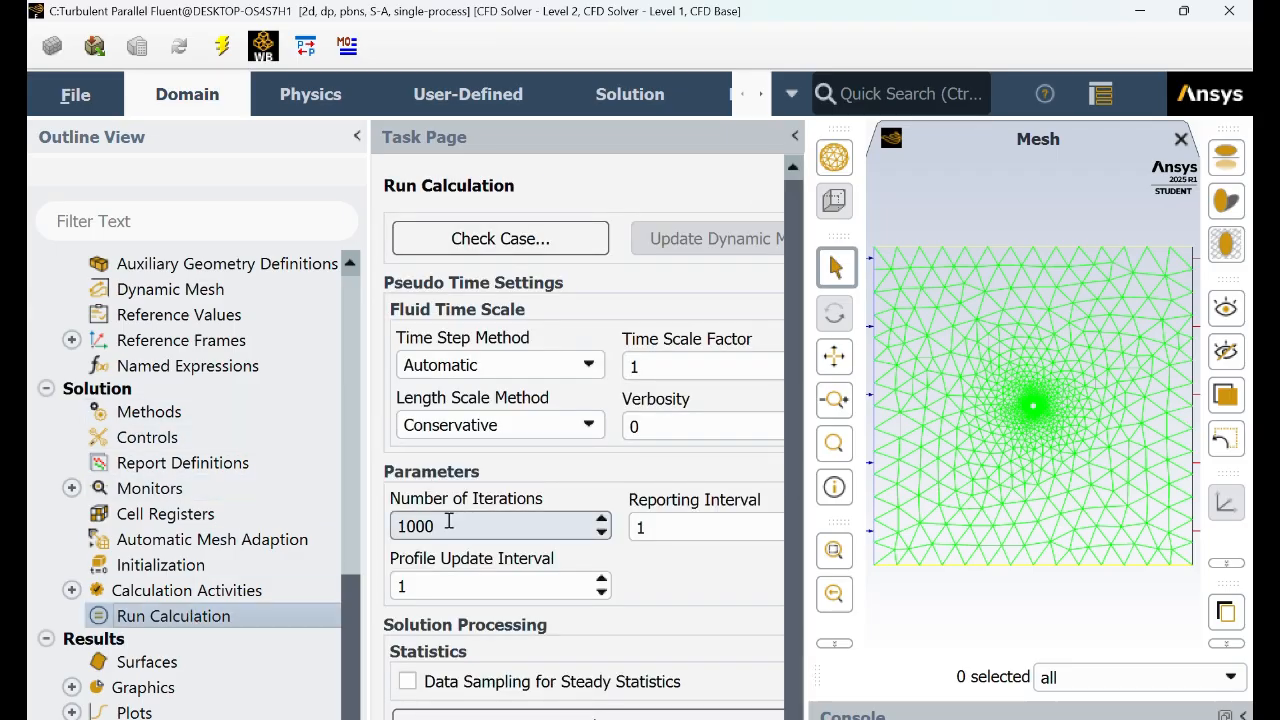
left_click(1180, 14)
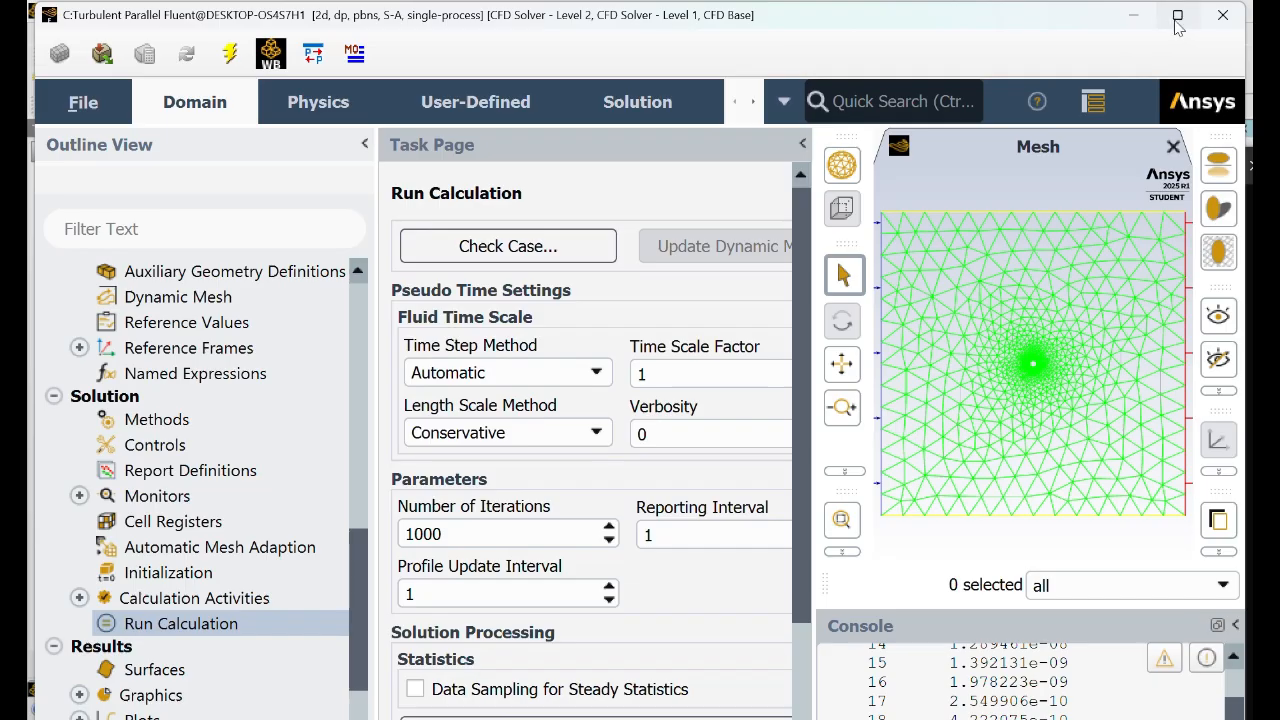
left_click(1176, 20)
left_click_drag(788, 472, 797, 594)
left_click(716, 656)
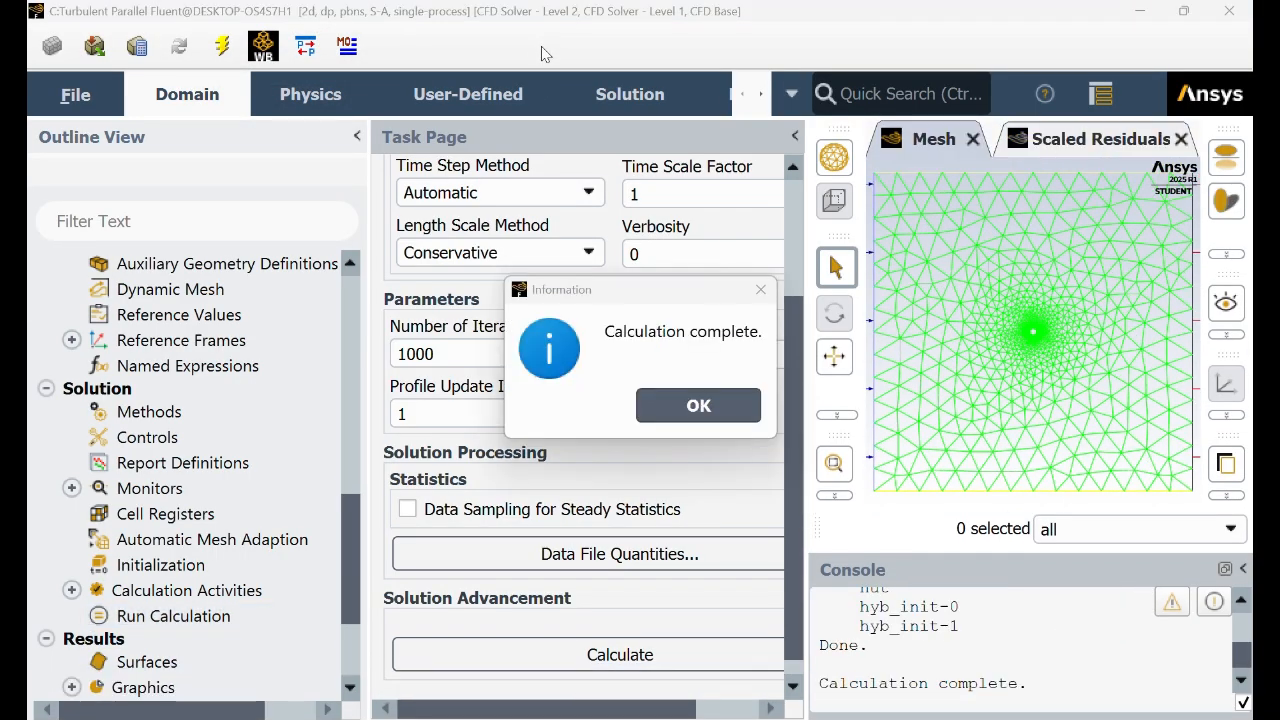
left_click(677, 405)
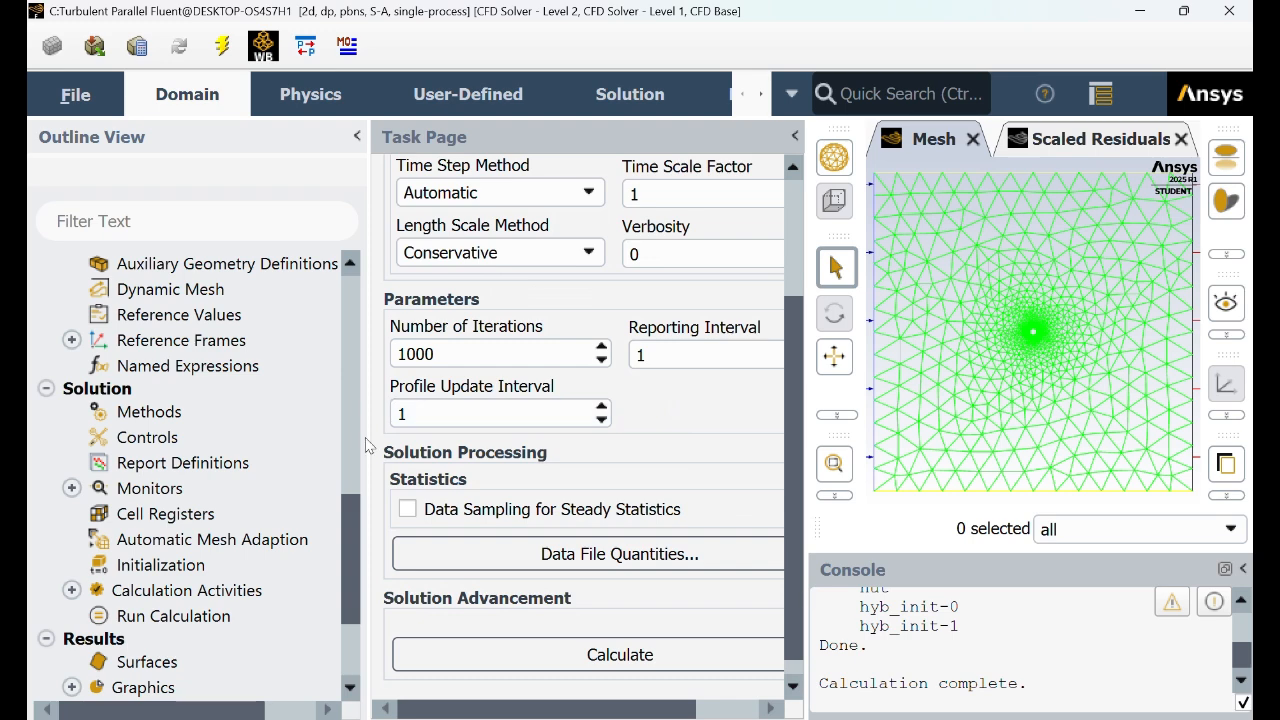
- Create and save an XY plot of Pressure Coefficient along the wall surface, and collapse the task page to enlarge the graph
scroll(356, 617, "down", 2)
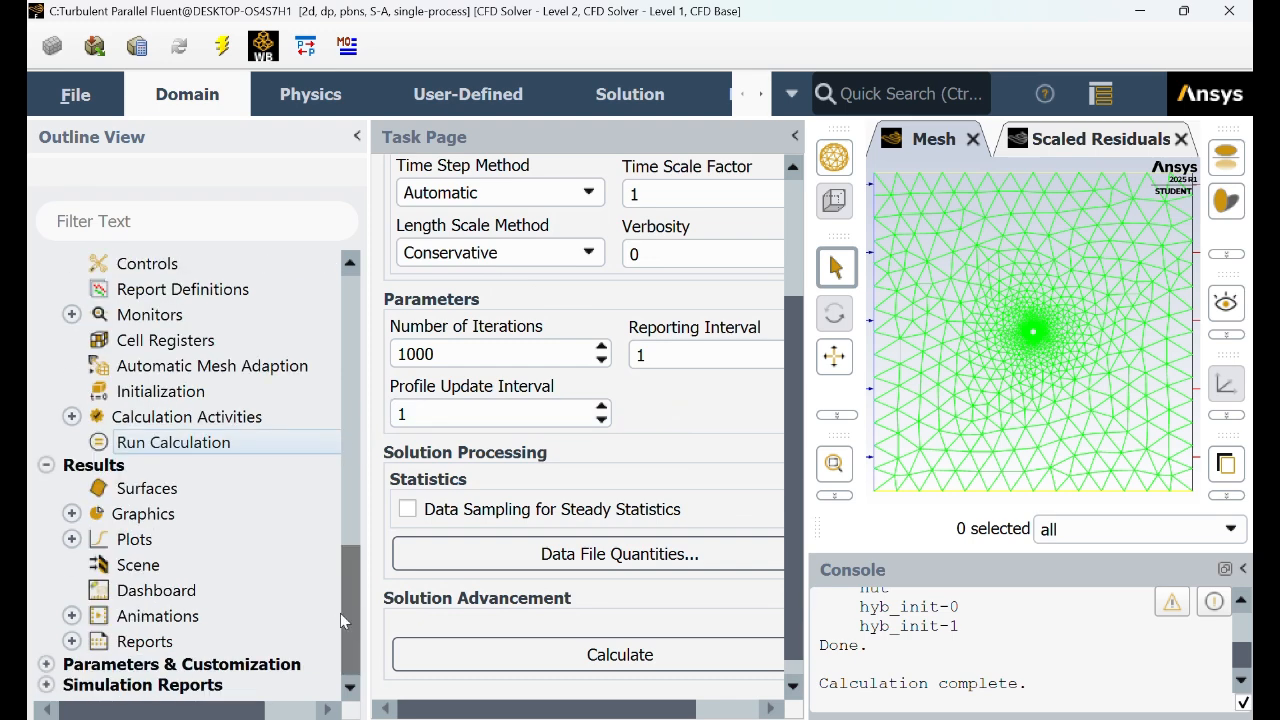
left_click(72, 539)
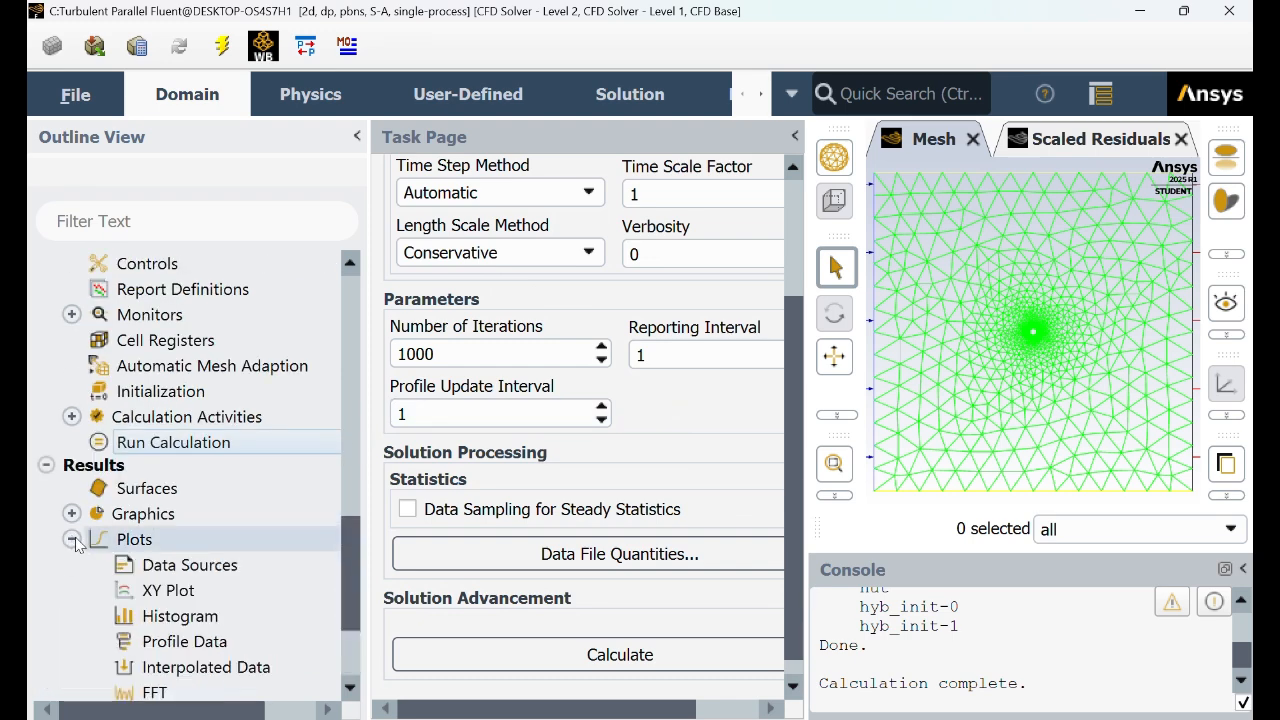
left_click(150, 594)
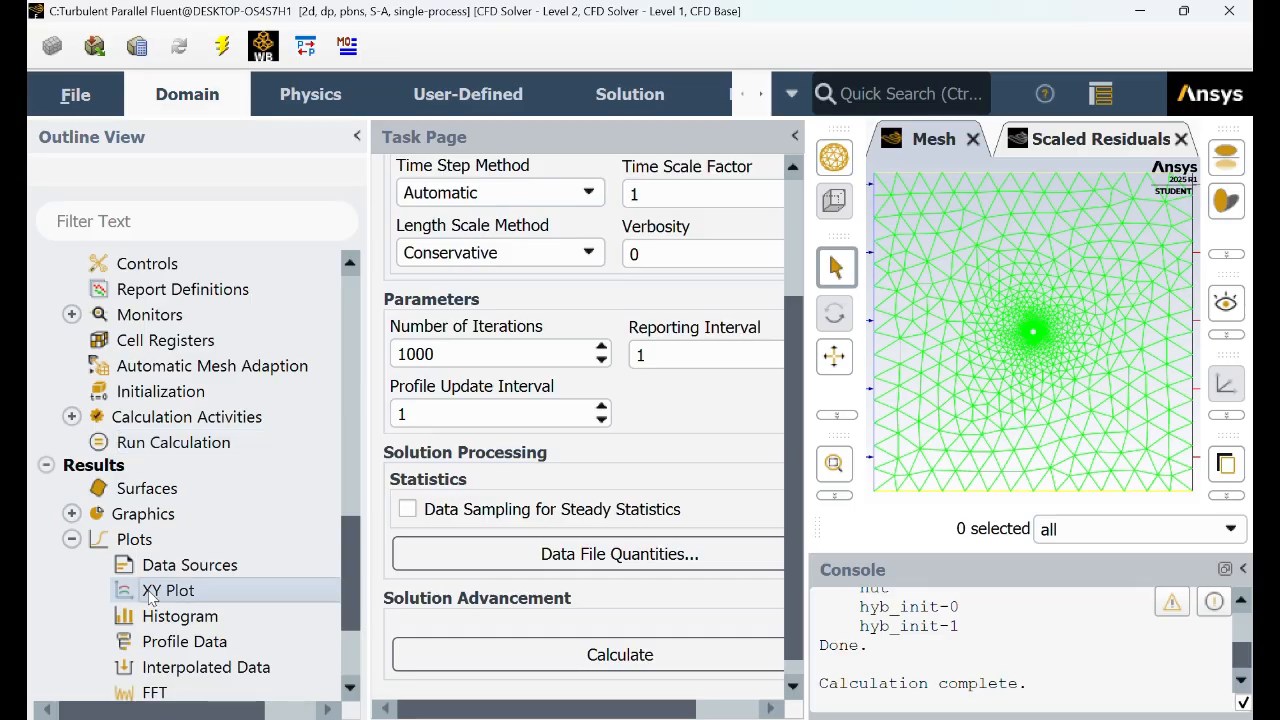
double_click(150, 592)
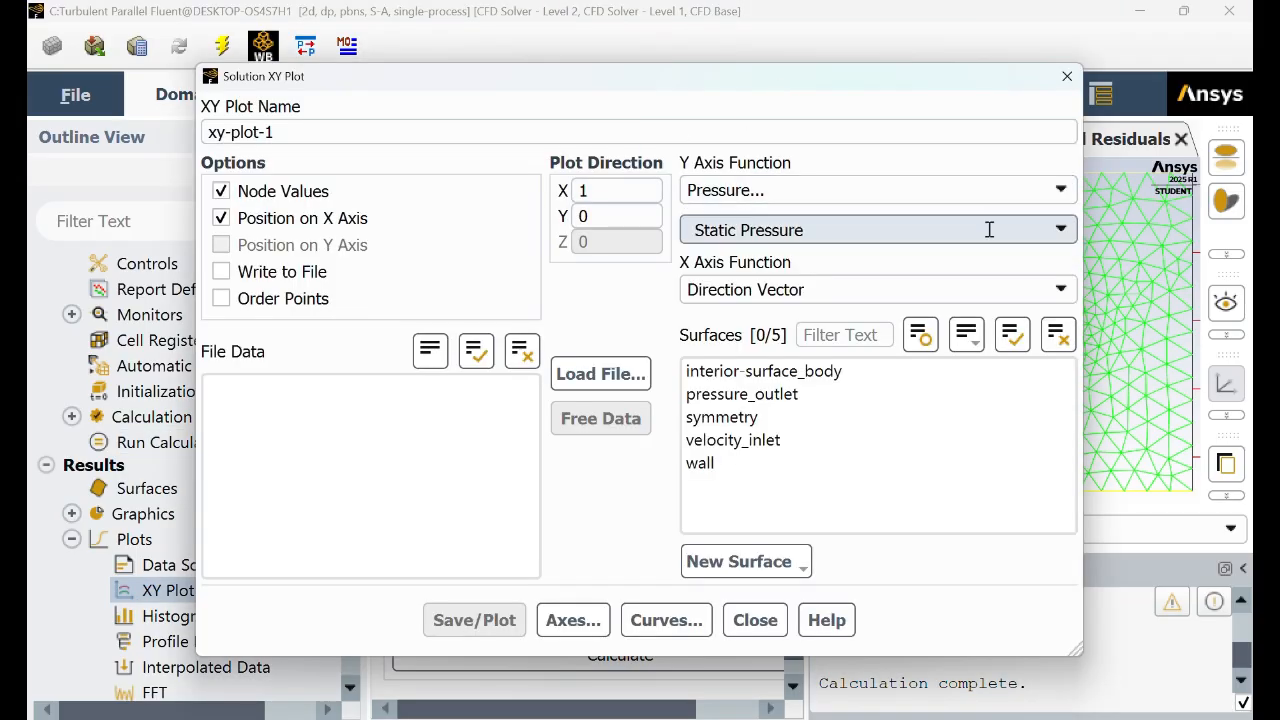
left_click(989, 230)
left_click(1030, 267)
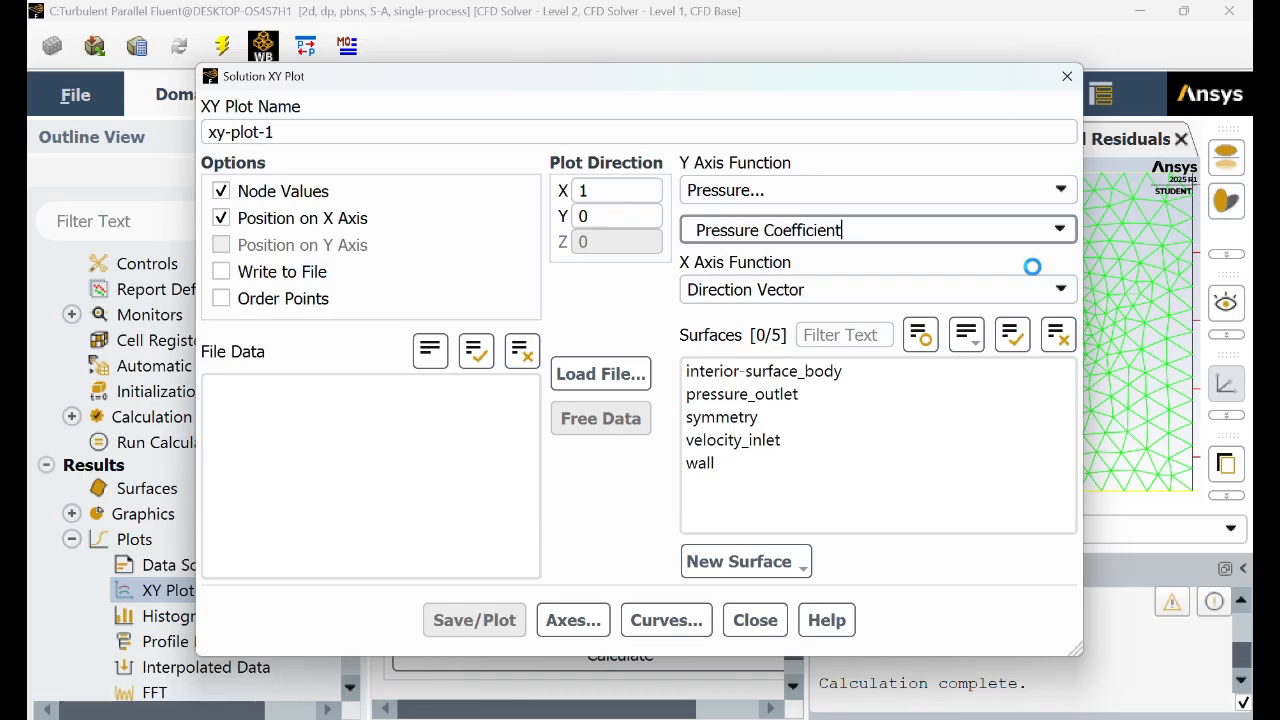
left_click(771, 463)
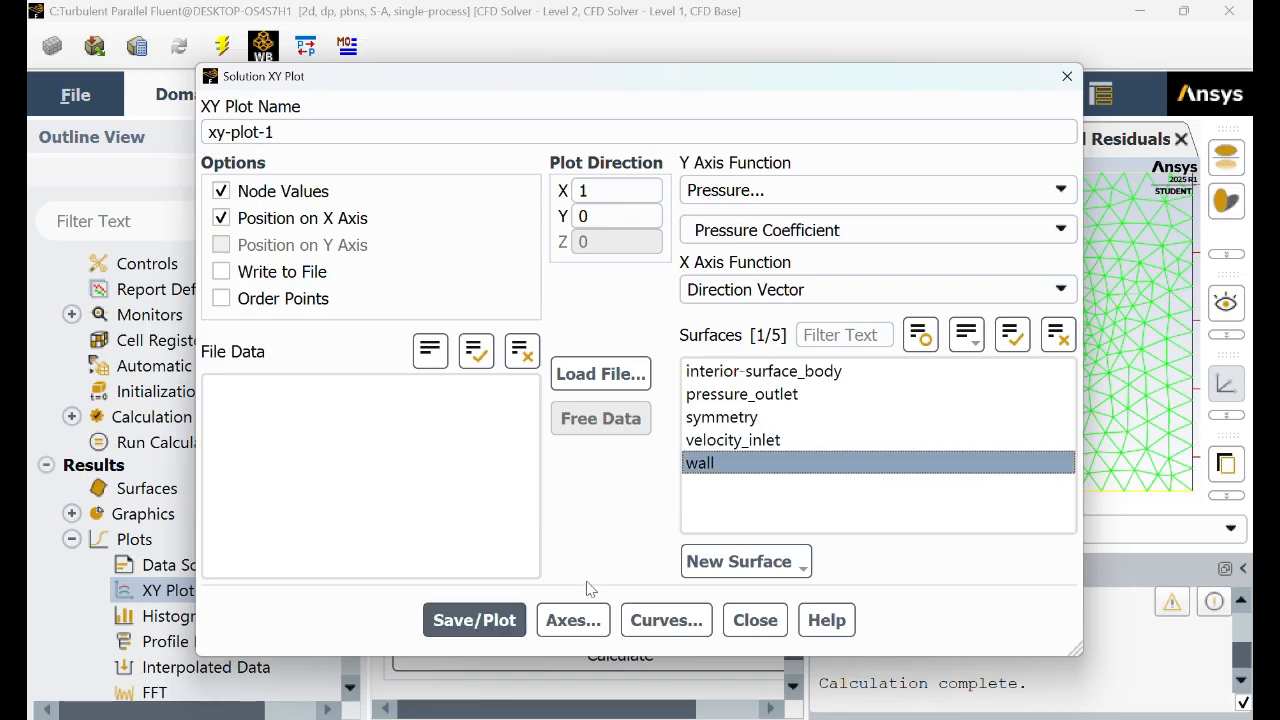
left_click(505, 621)
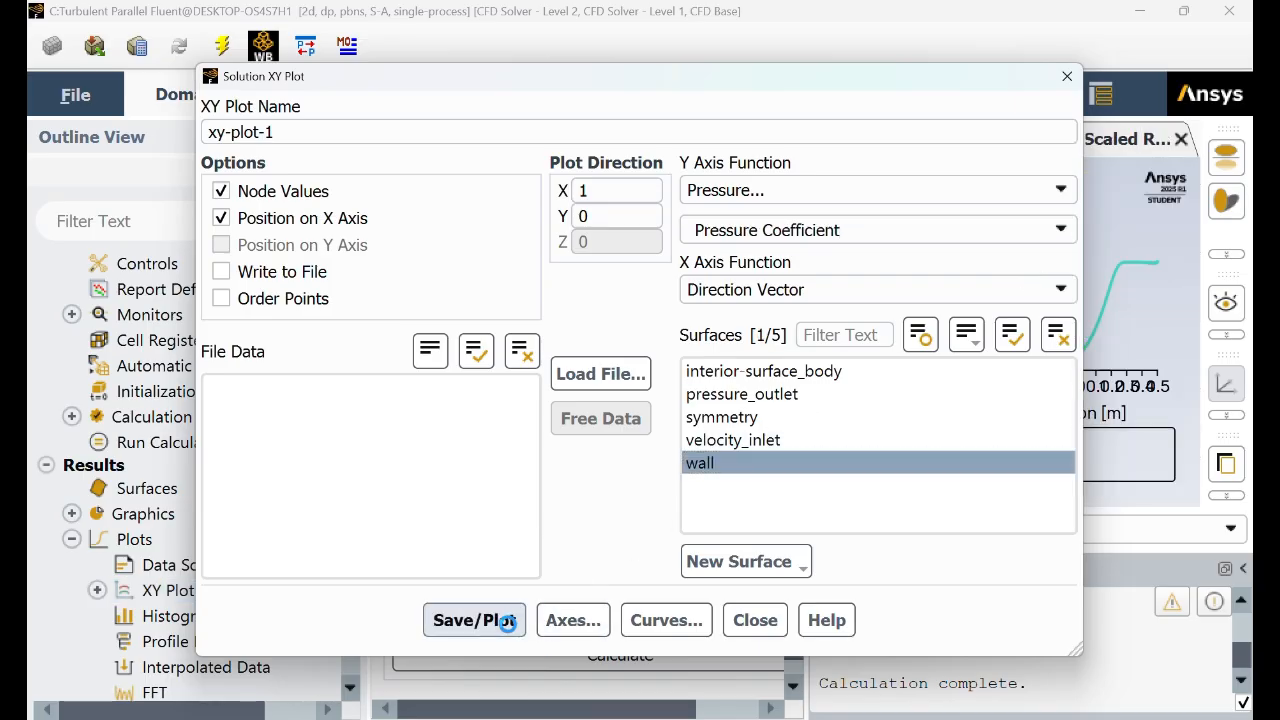
left_click(757, 621)
left_click(797, 139)
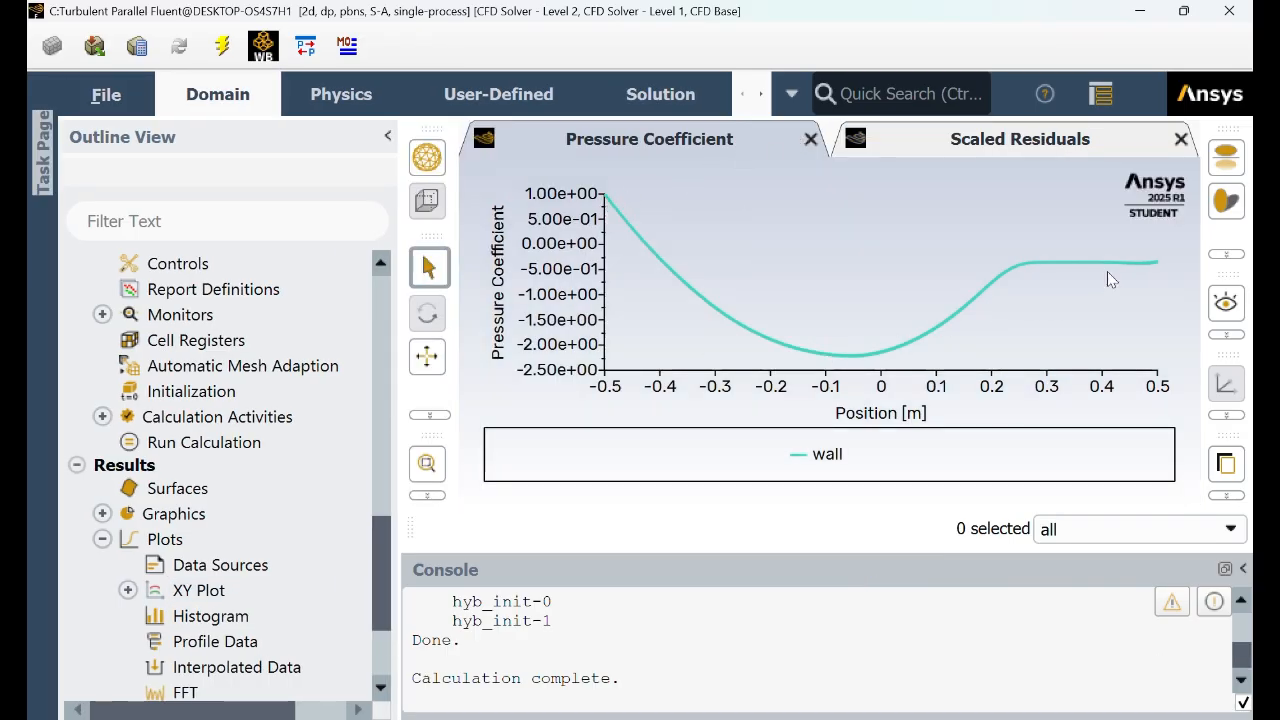
- Write the wall pressure coefficient plot data to "turbulent pressure coeff (video)" in the Documents folder, using the All Files (*) type
left_click(127, 590)
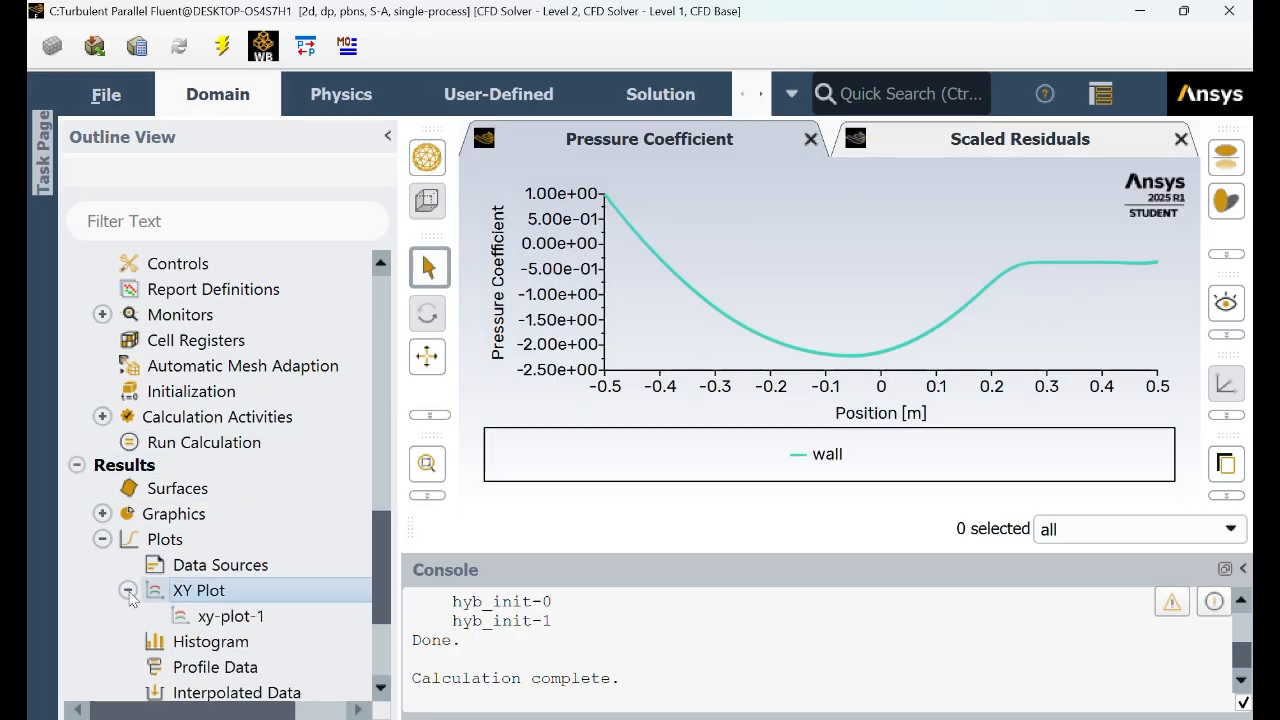
left_click(207, 616)
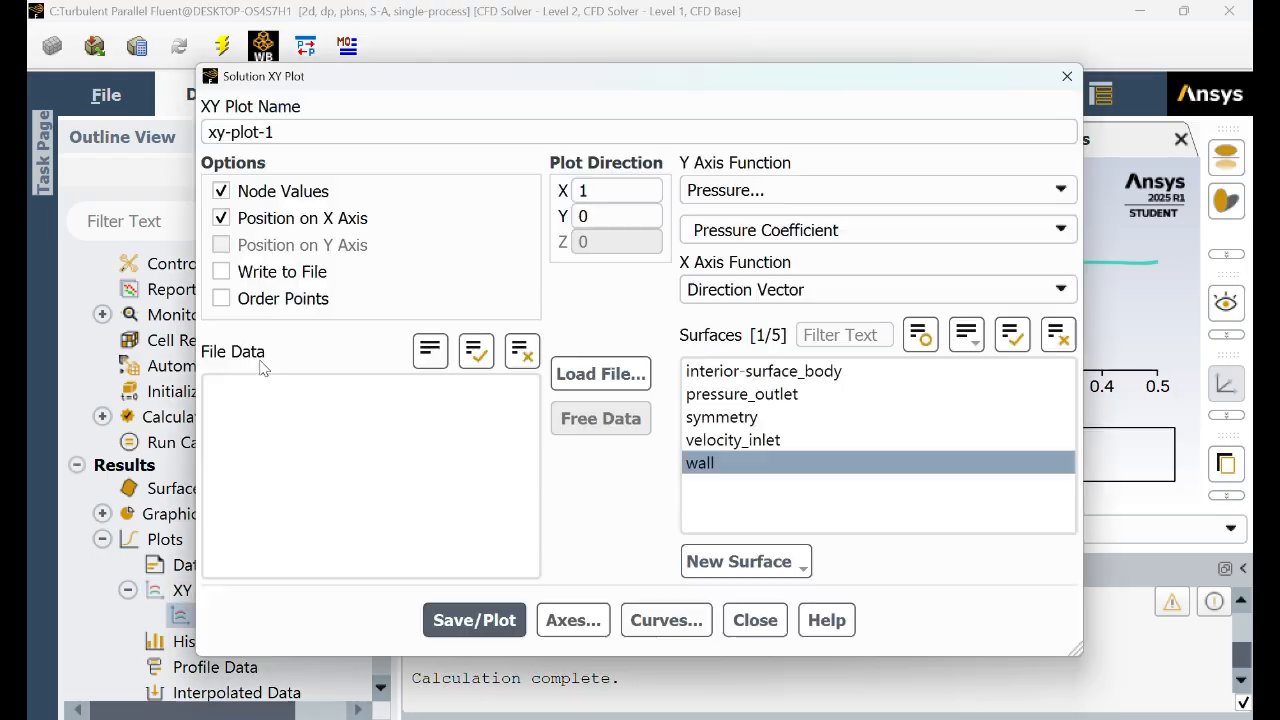
left_click(257, 274)
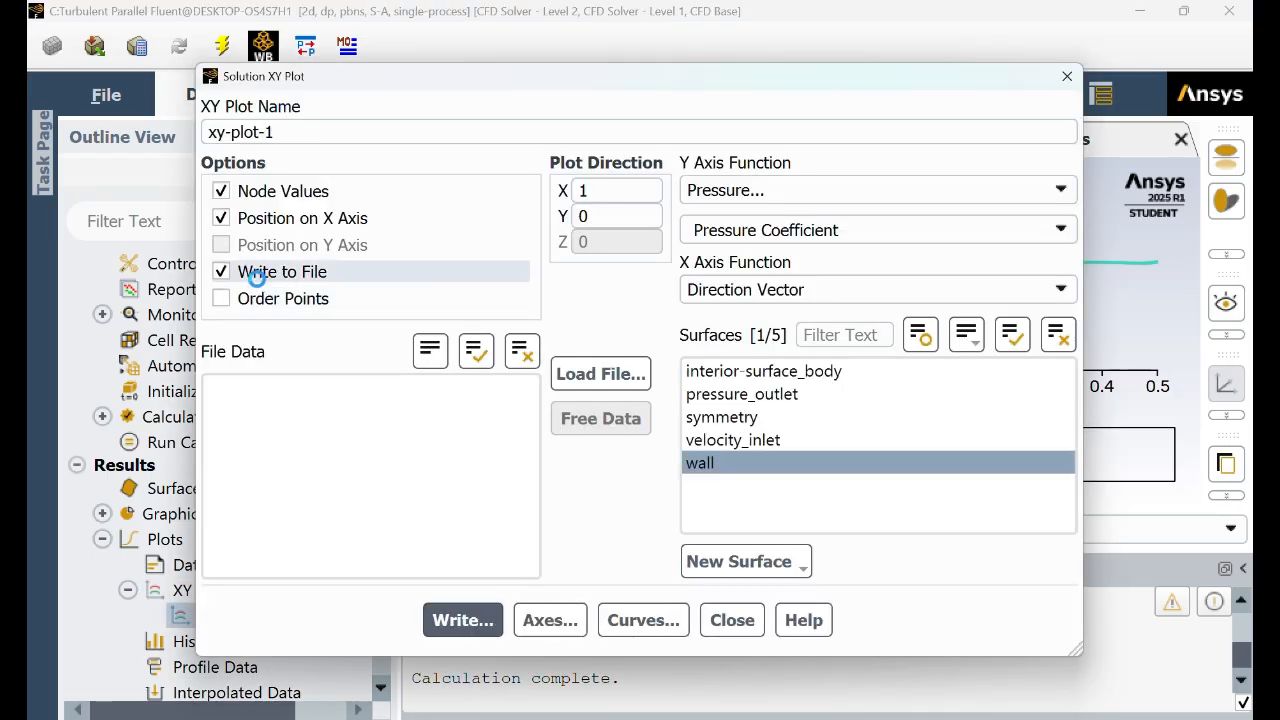
left_click(463, 620)
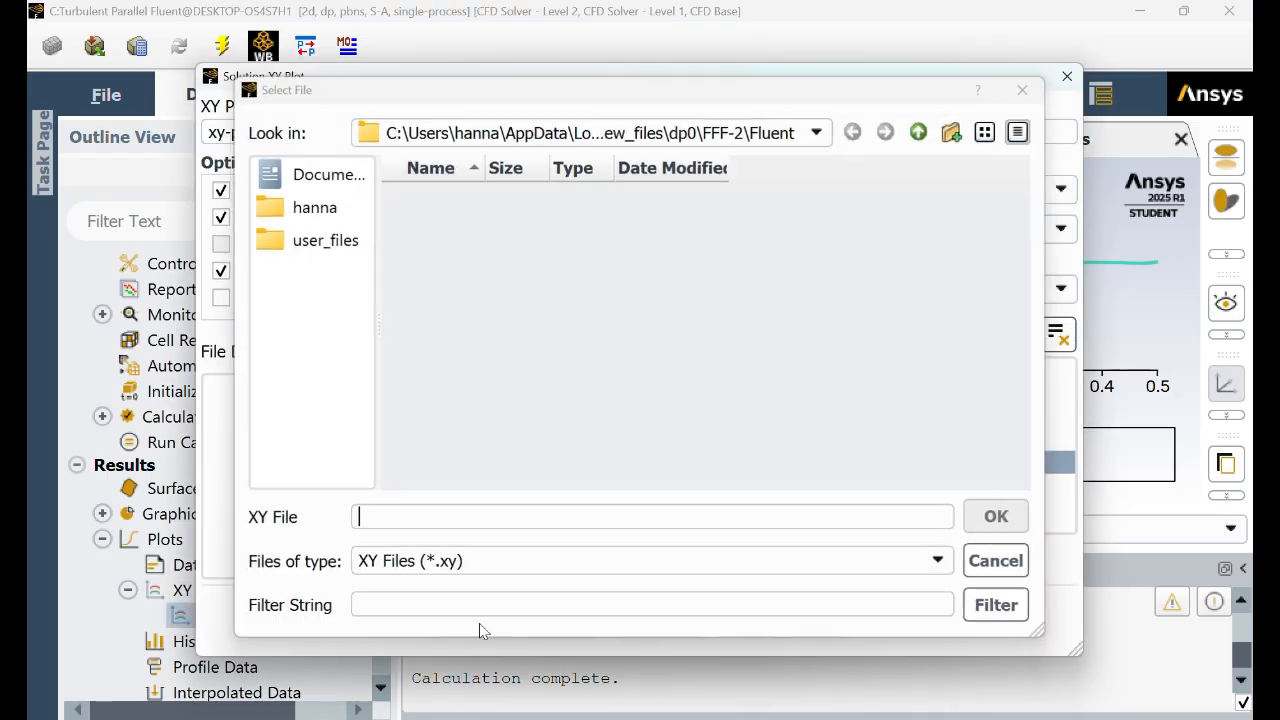
left_click(343, 180)
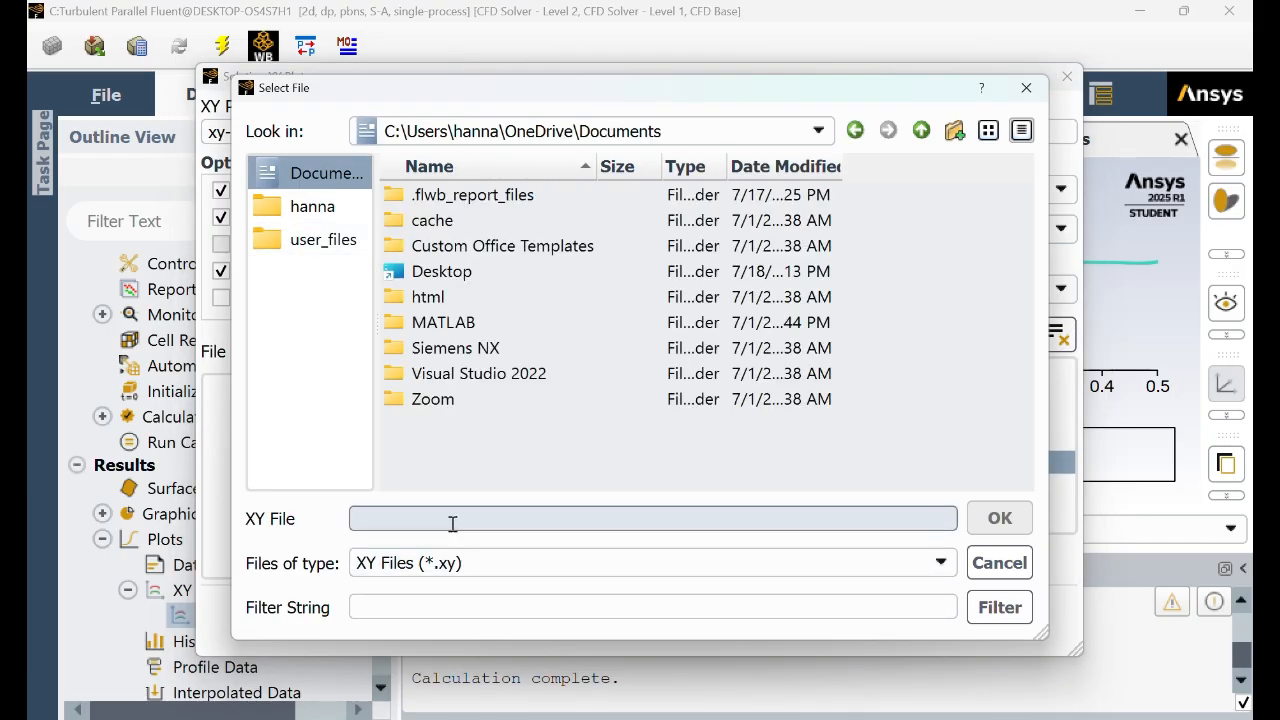
type("turbulent press")
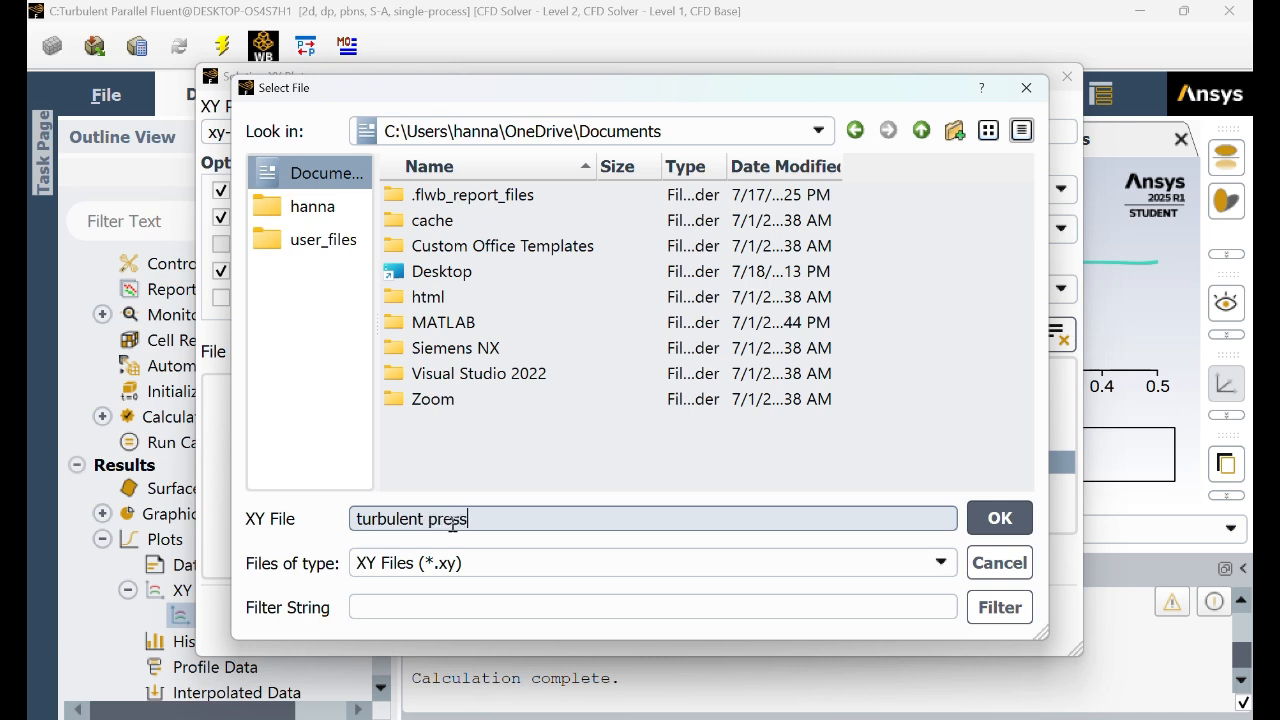
type("ure coeff (video)")
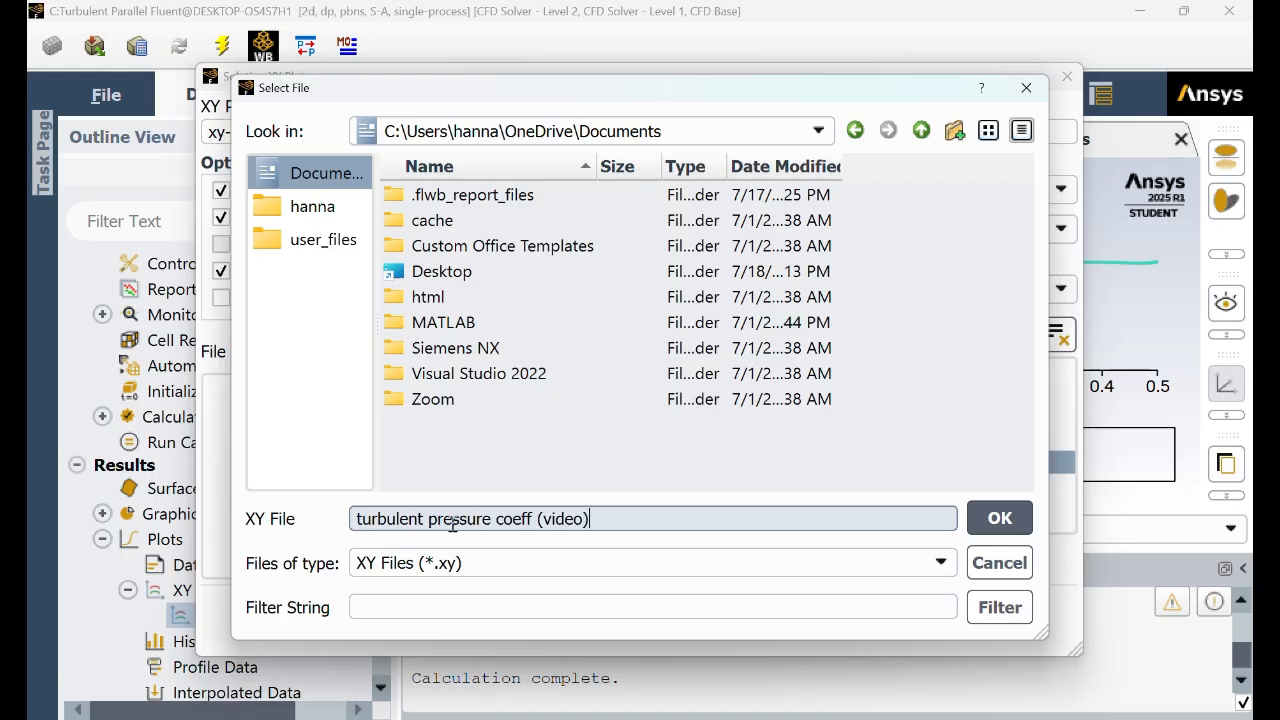
left_click(400, 563)
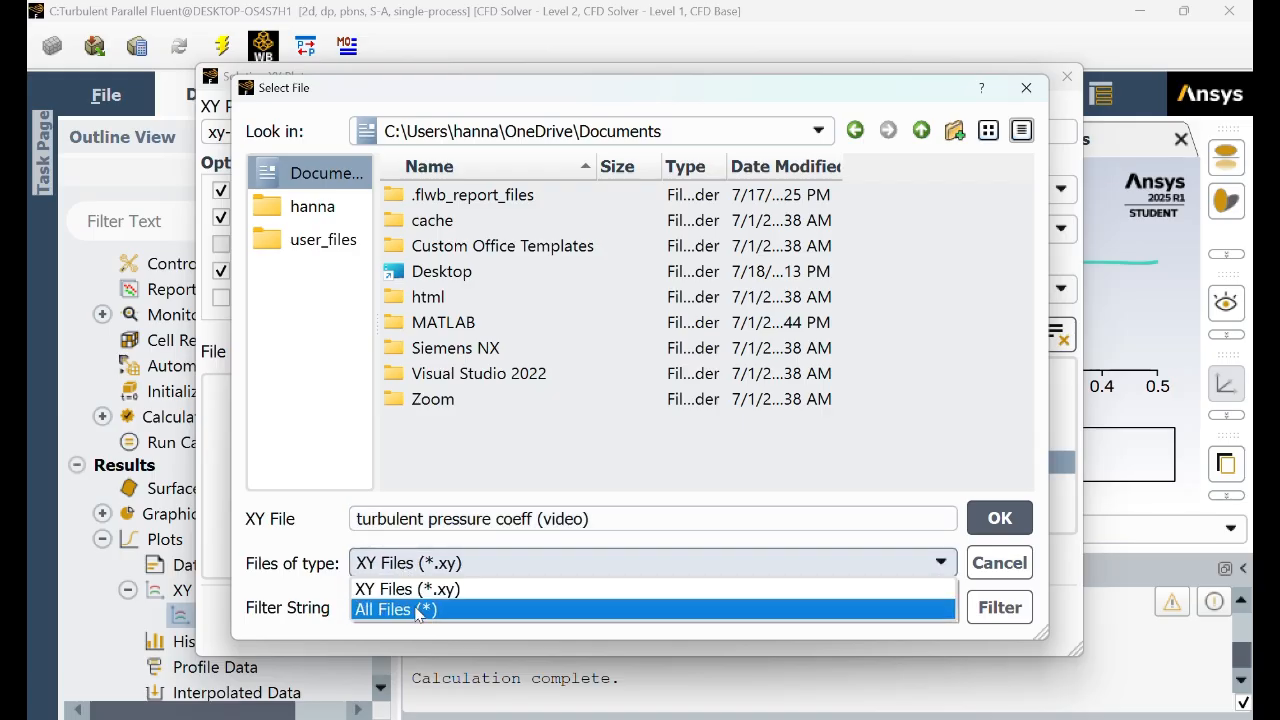
left_click(418, 609)
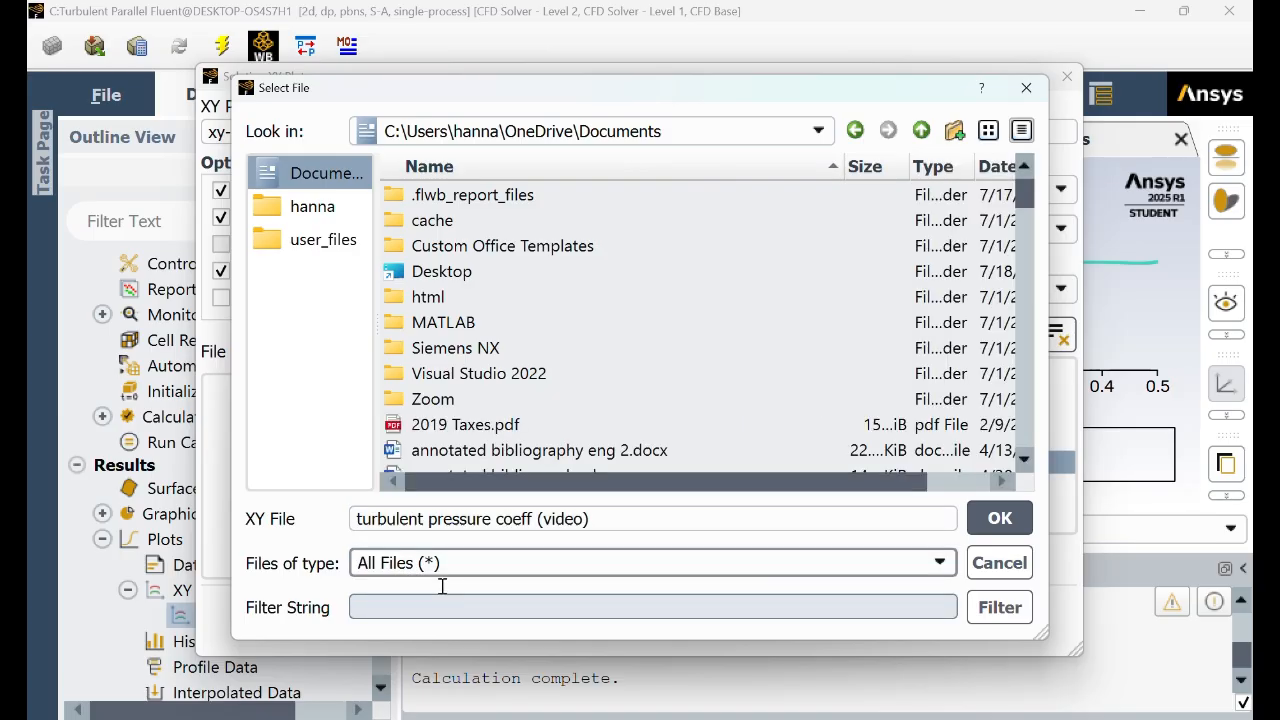
left_click(985, 530)
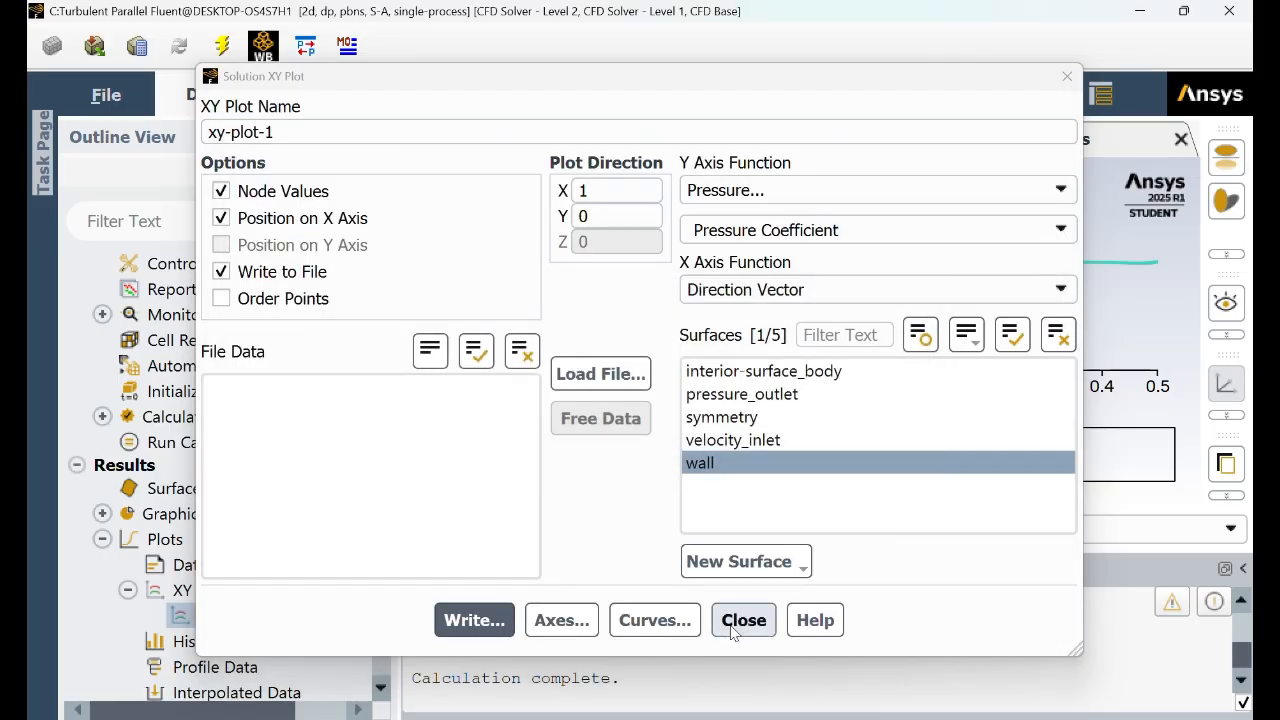
left_click(743, 620)
- Create and save a second XY plot showing Velocity Magnitude along the wall surface
double_click(229, 589)
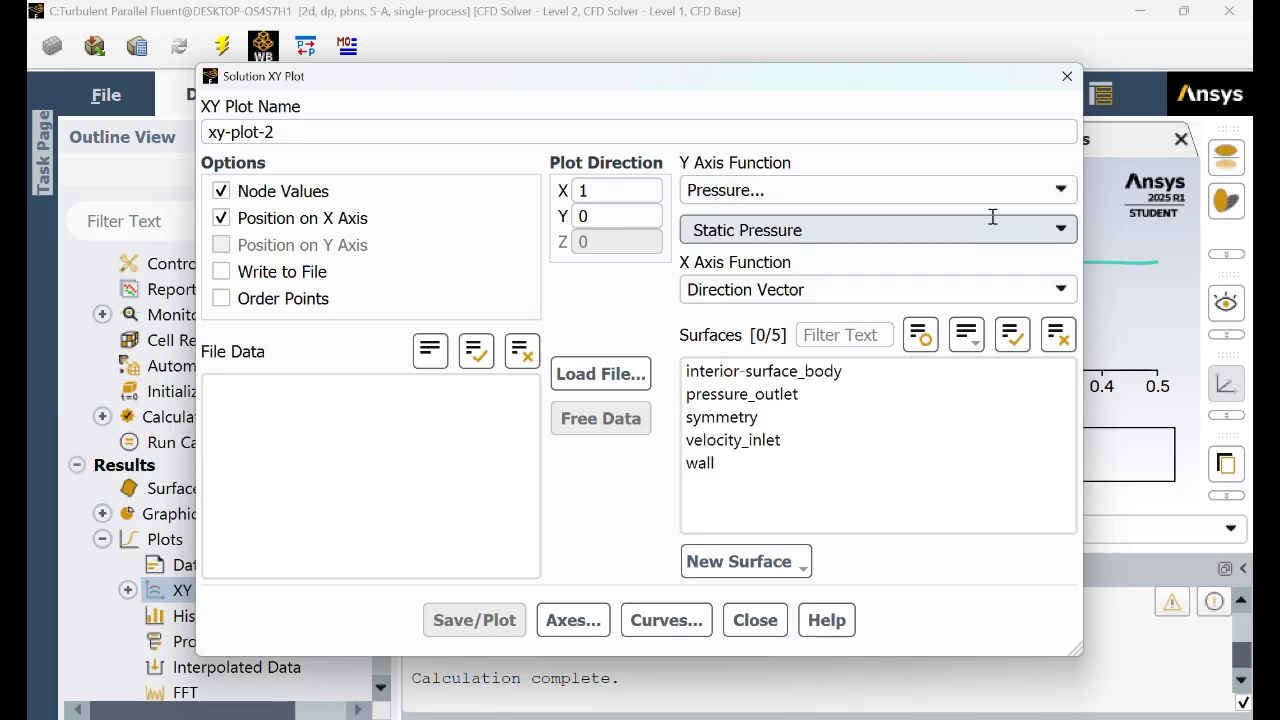
left_click(1045, 190)
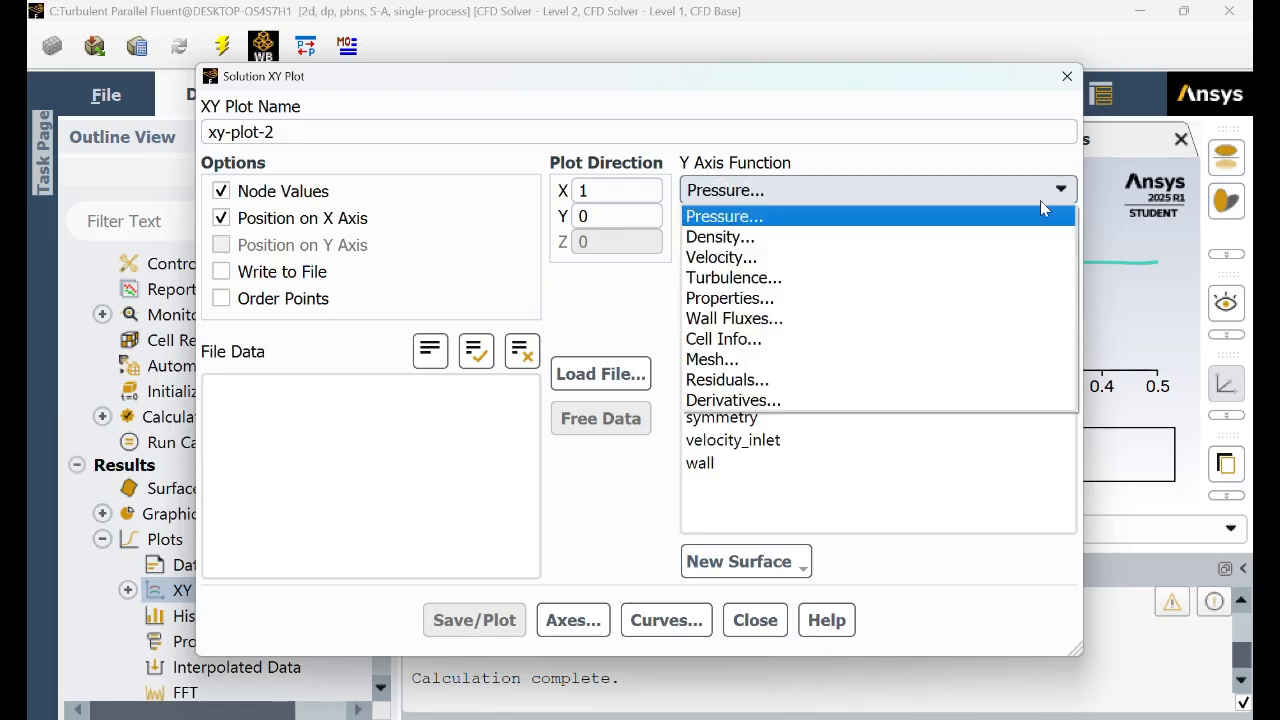
left_click(901, 254)
left_click(720, 463)
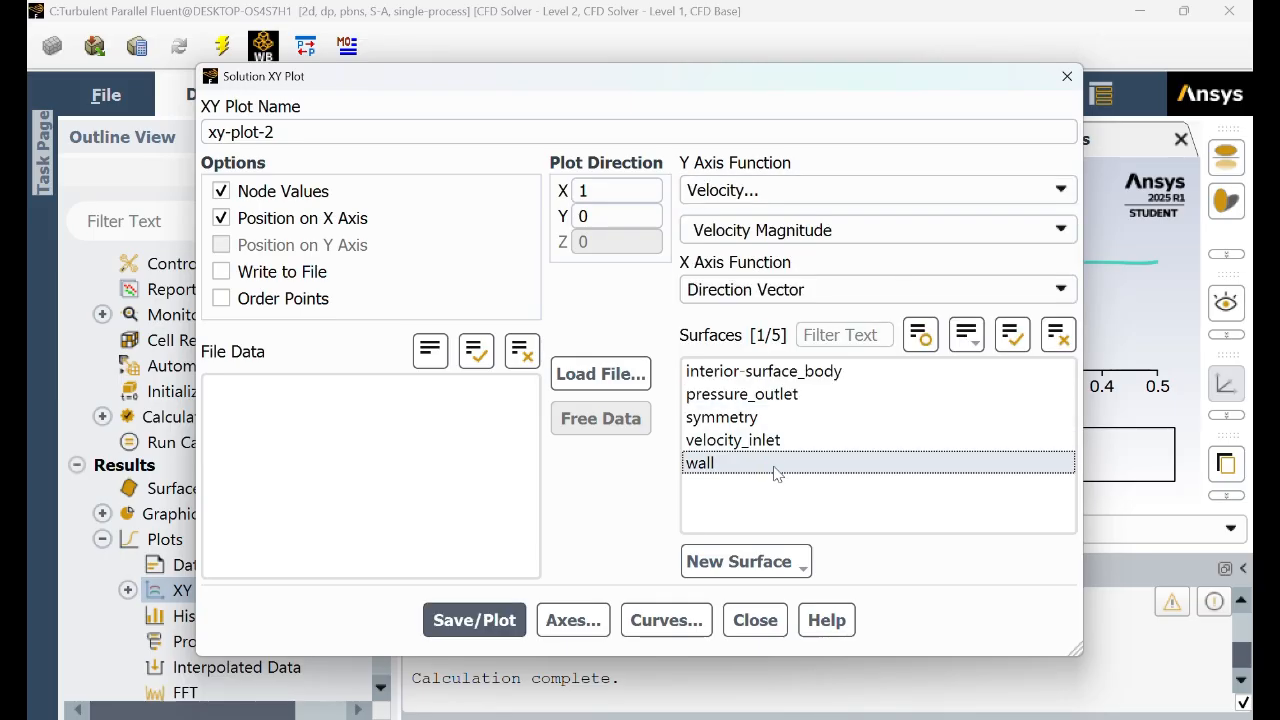
left_click(495, 618)
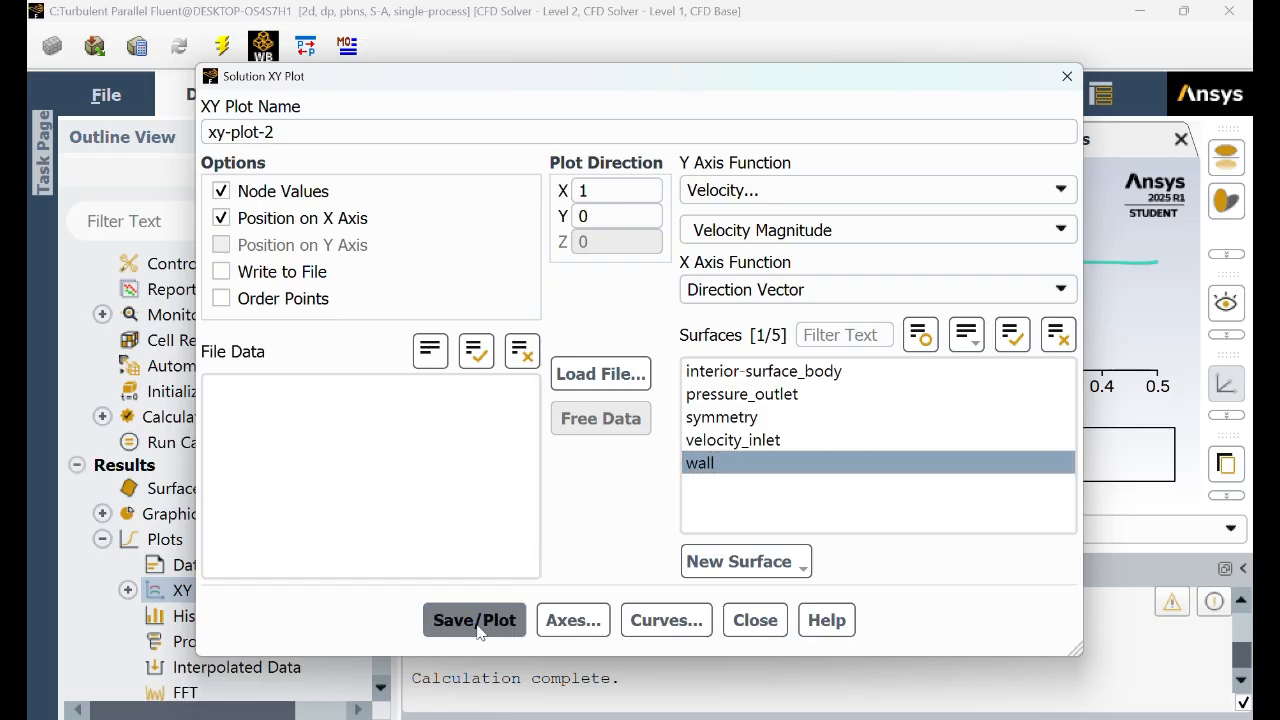
left_click(748, 620)
mouse_move(605, 288)
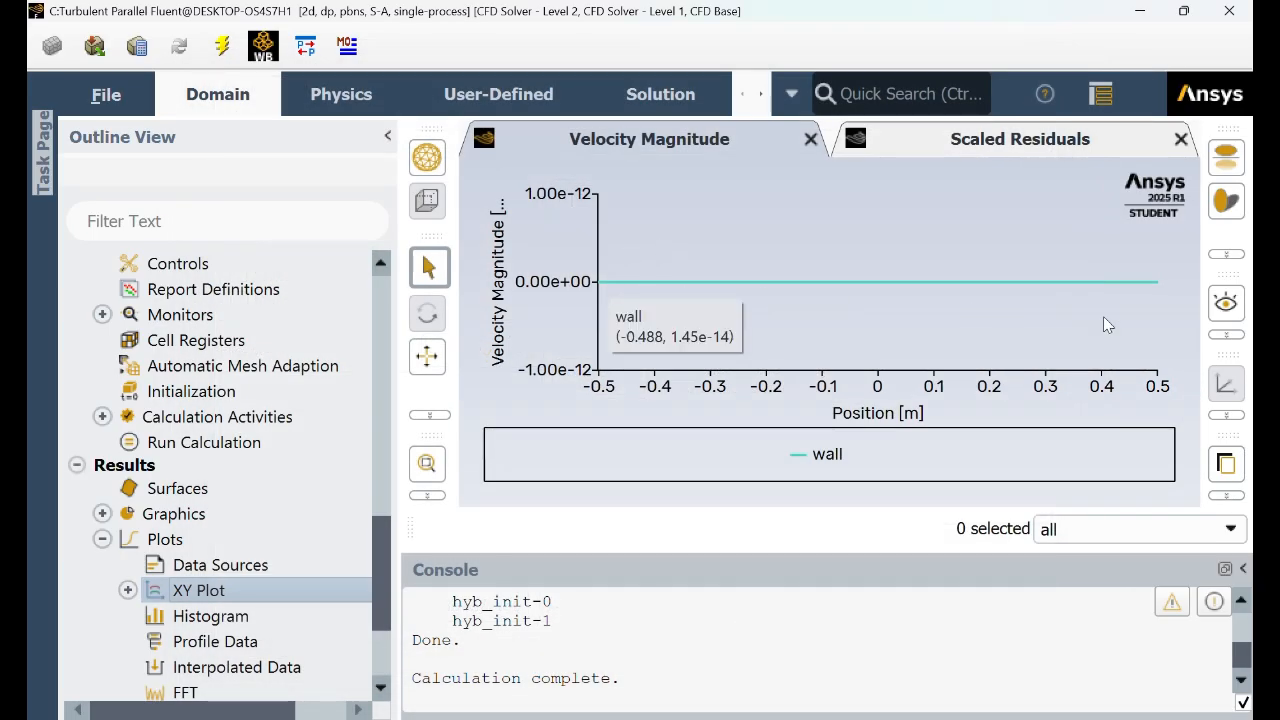
- Reopen the saved velocity magnitude plot xy-plot-2 and enable its Write to File option
double_click(334, 590)
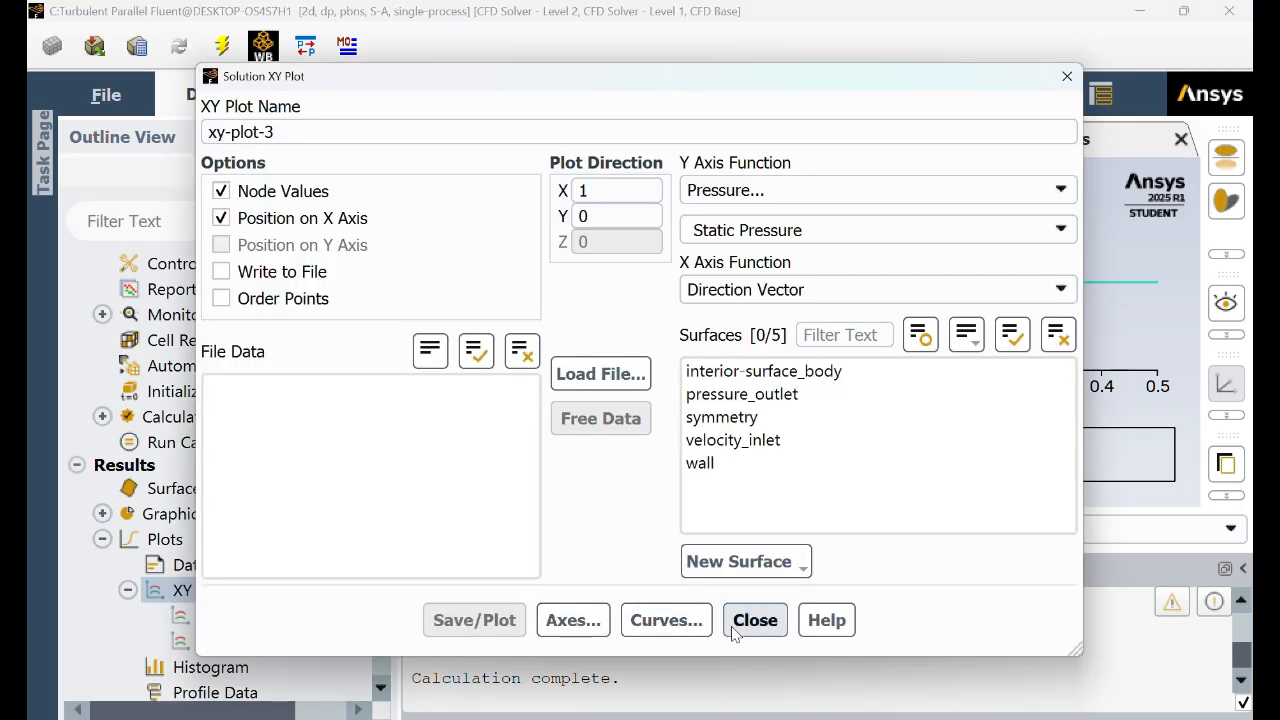
left_click(740, 620)
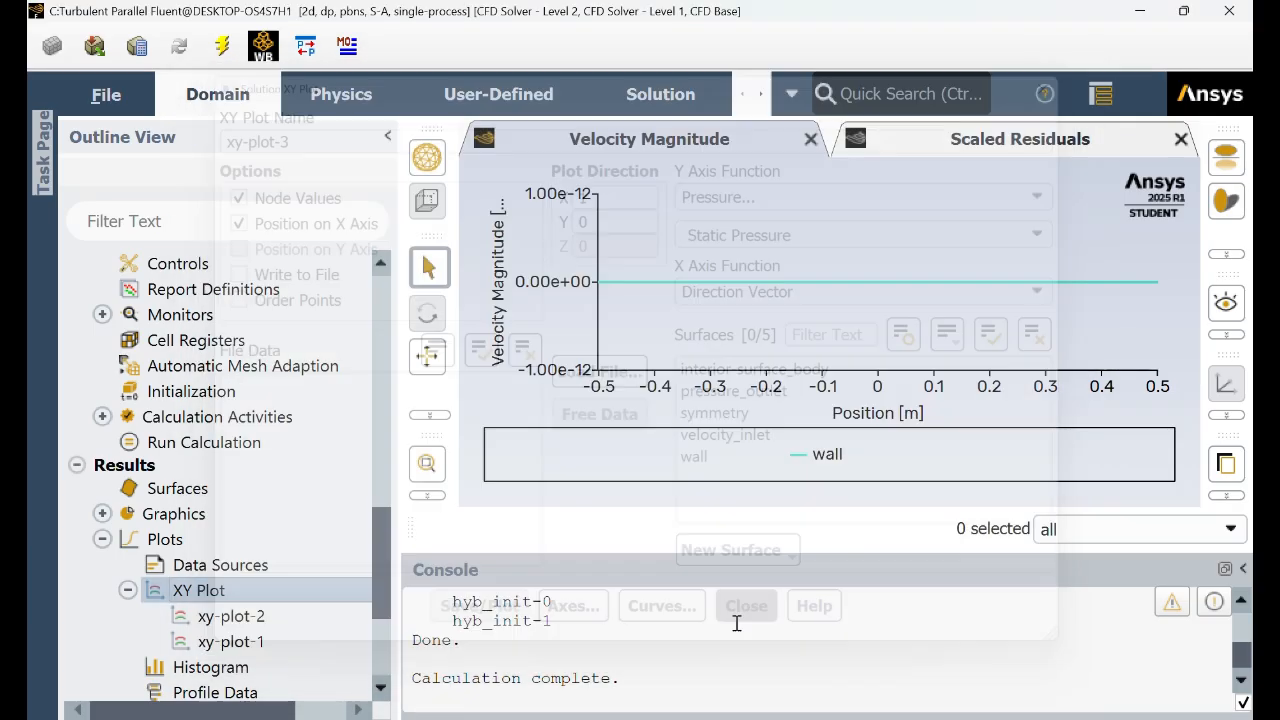
left_click(322, 624)
double_click(322, 630)
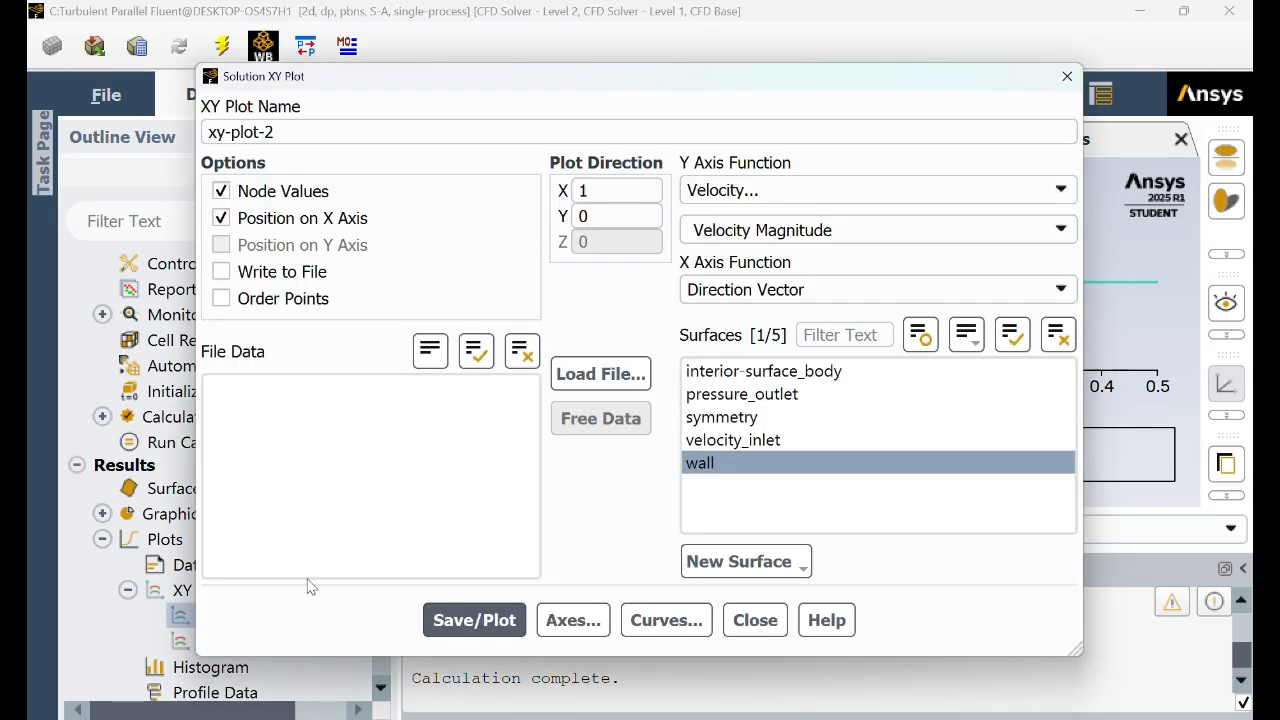
left_click(318, 273)
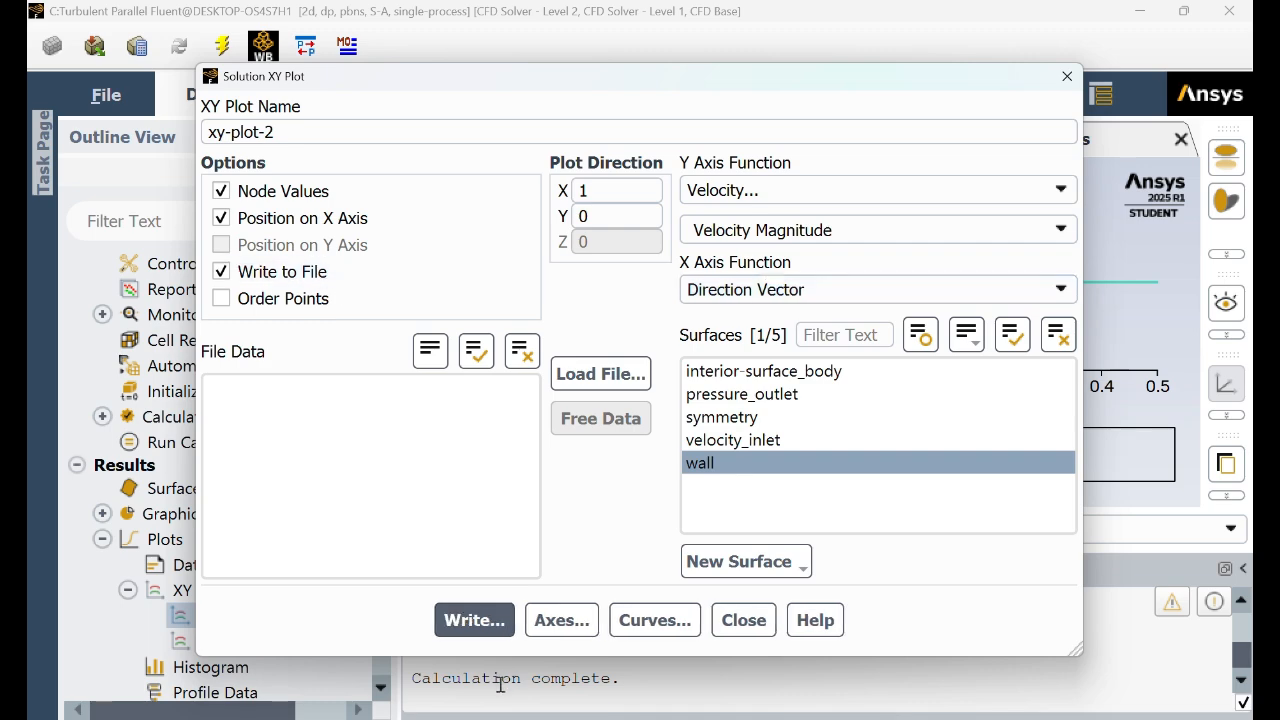
- Write the wall velocity magnitude data to "turbulent velocity (video)" in the Documents folder, using the All Files (*) type
left_click(476, 622)
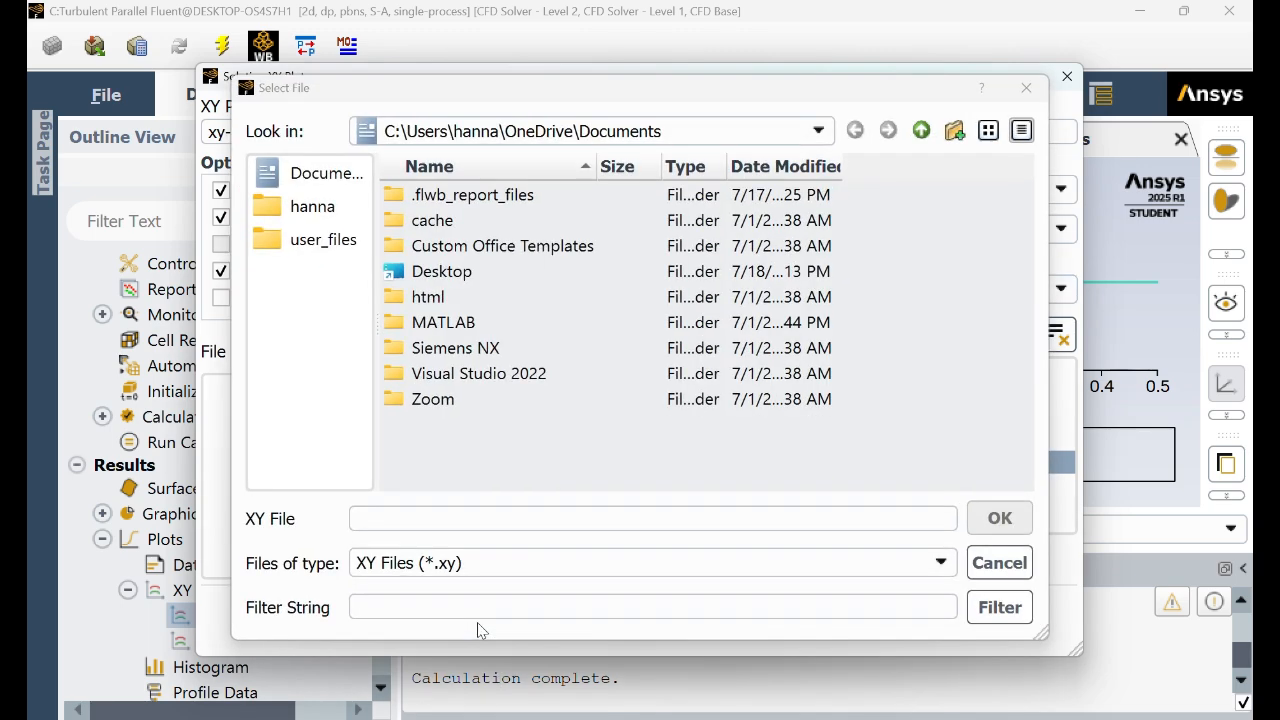
left_click(326, 175)
left_click(480, 514)
type("tur")
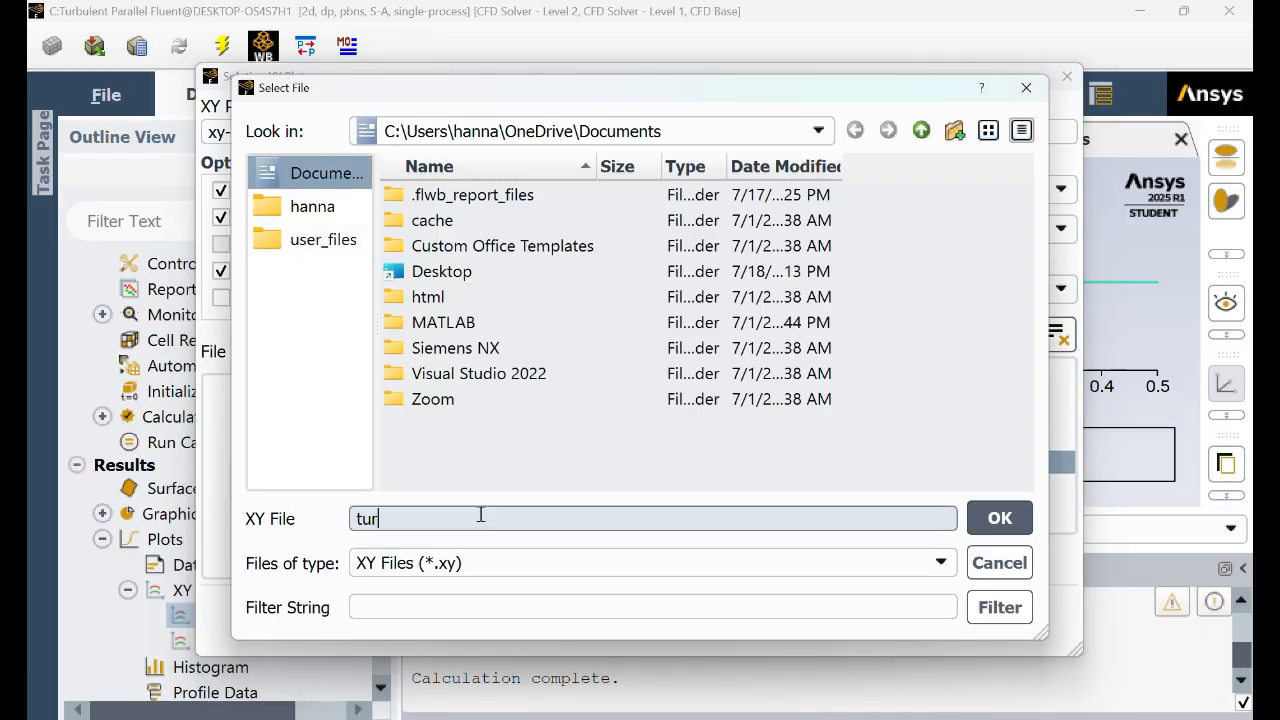
type("bulent velocity (video)")
left_click(500, 563)
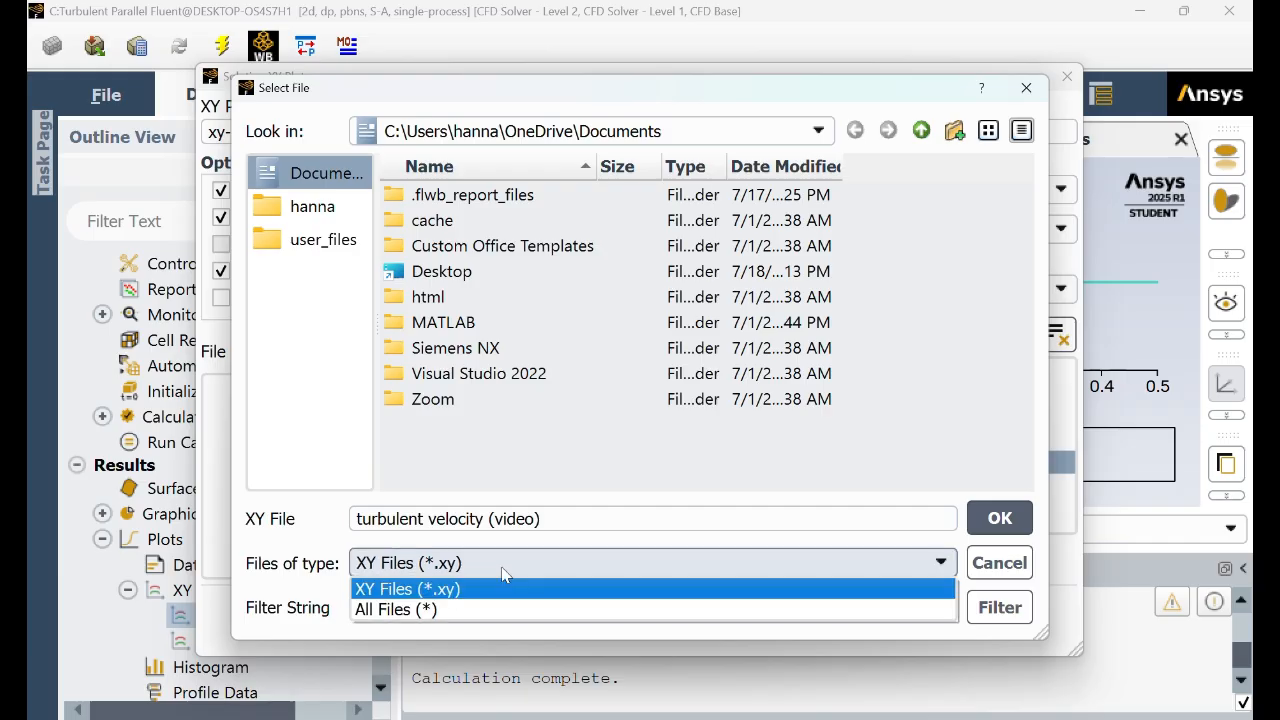
left_click(503, 610)
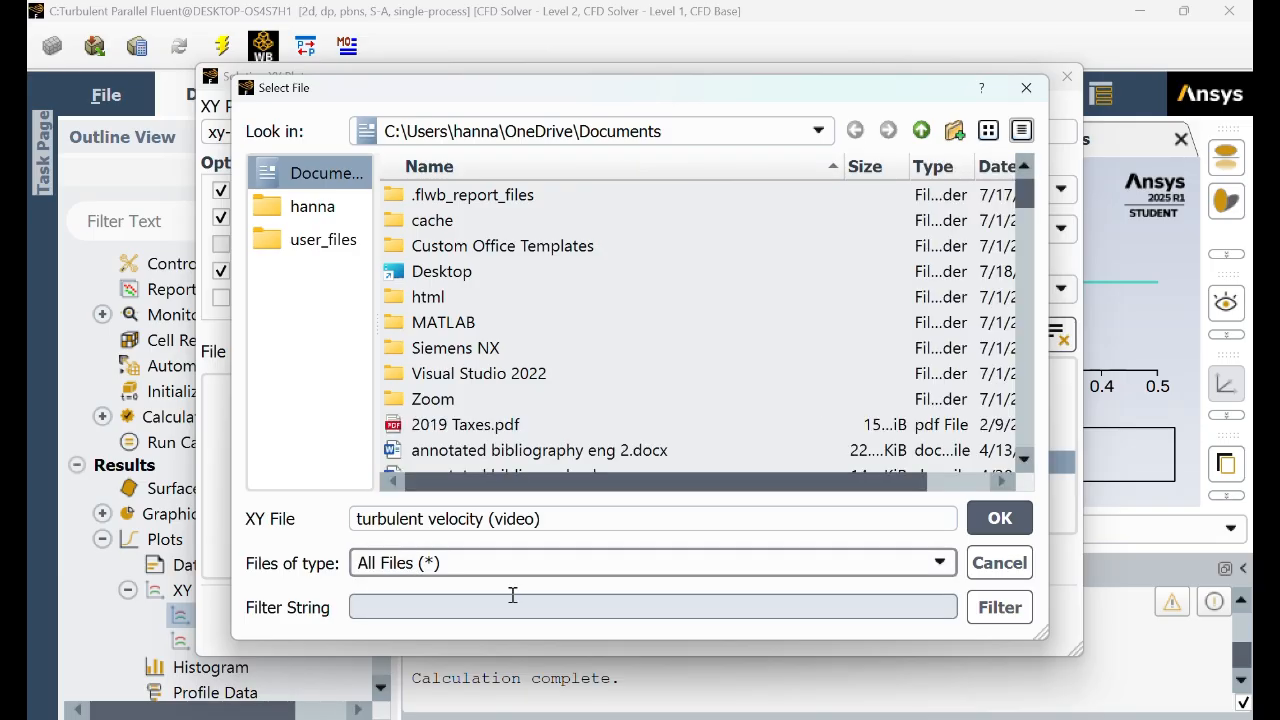
left_click(1002, 526)
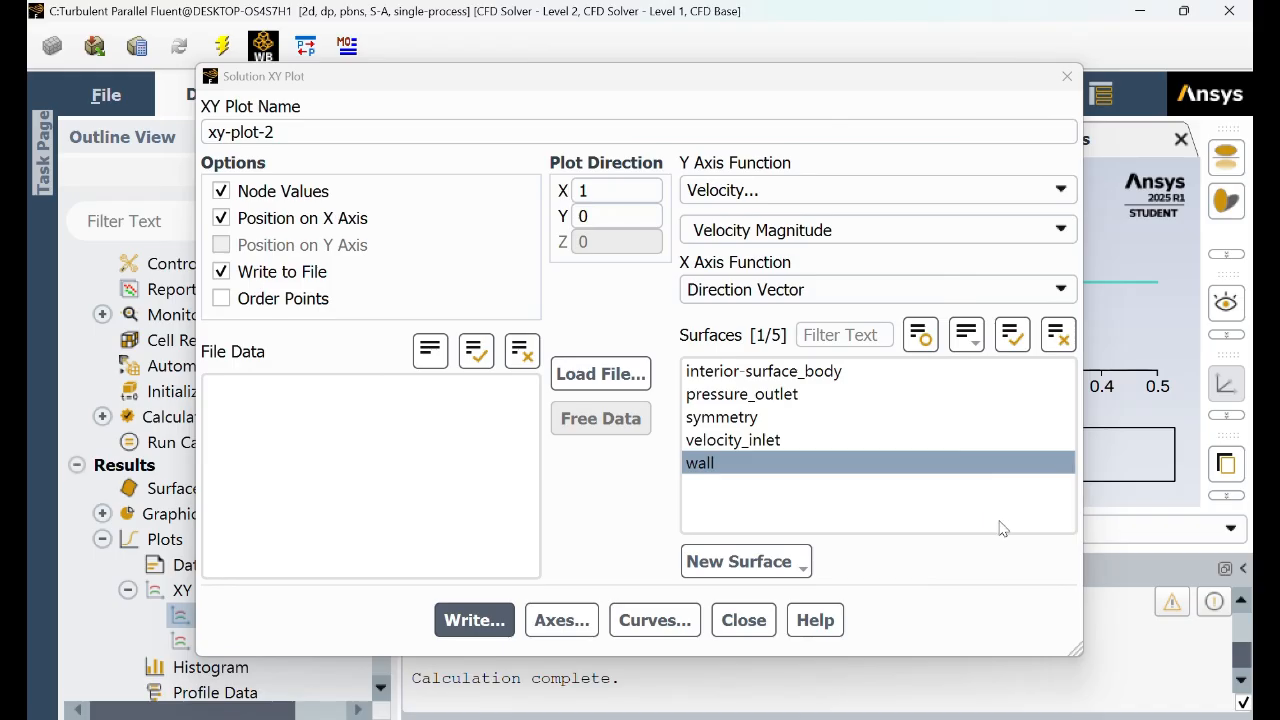
left_click(743, 621)
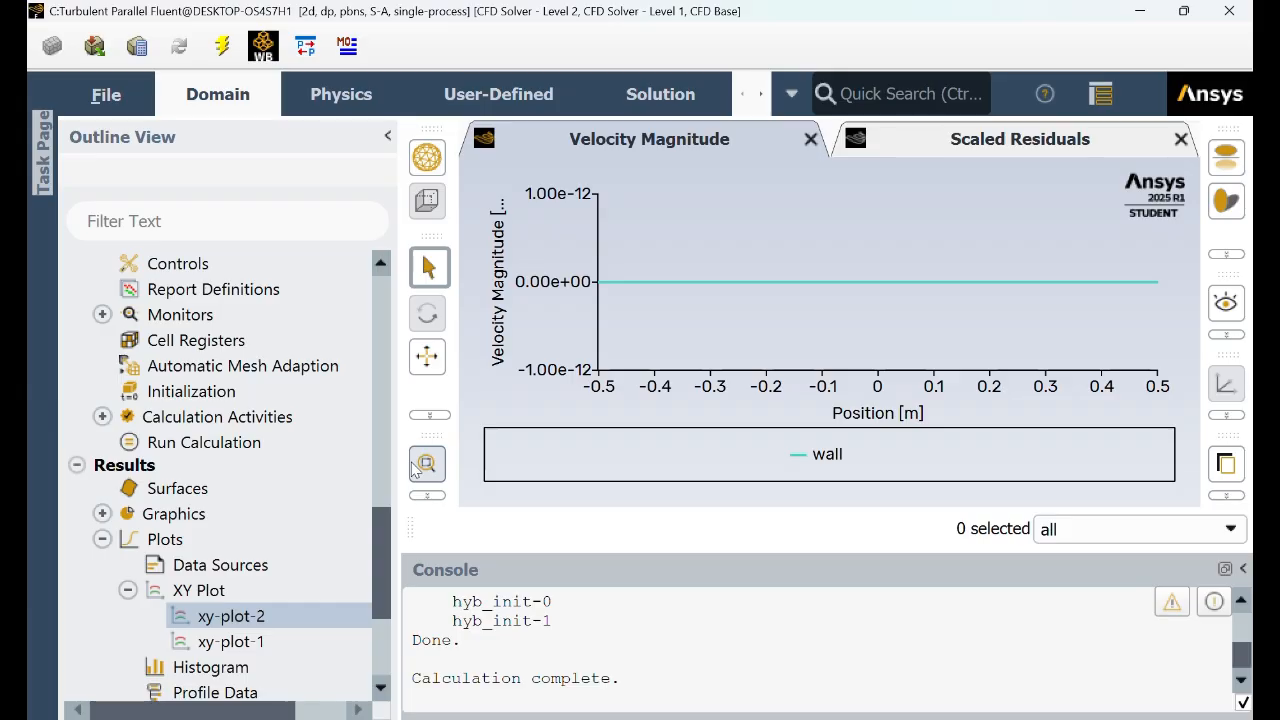
- Create a drag report definition for the wall zone with Drag Coefficient output, compute it, and save the definition
left_click_drag(383, 529, 393, 491)
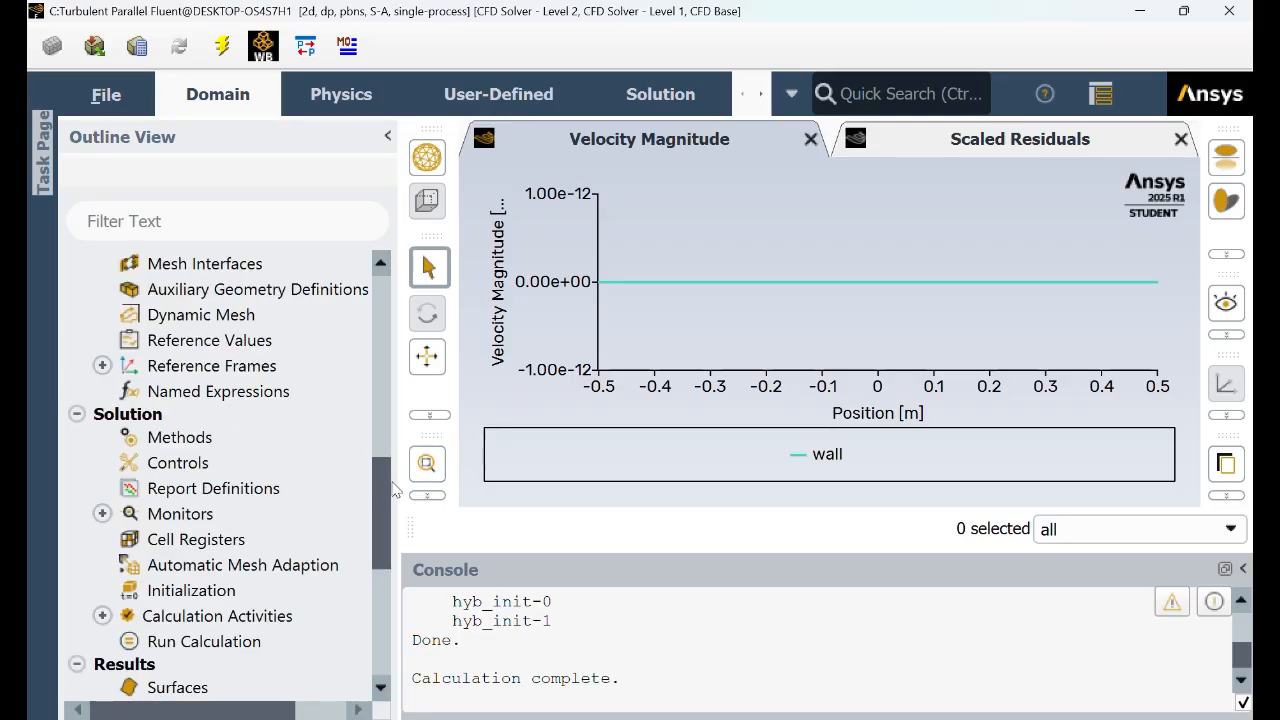
double_click(296, 489)
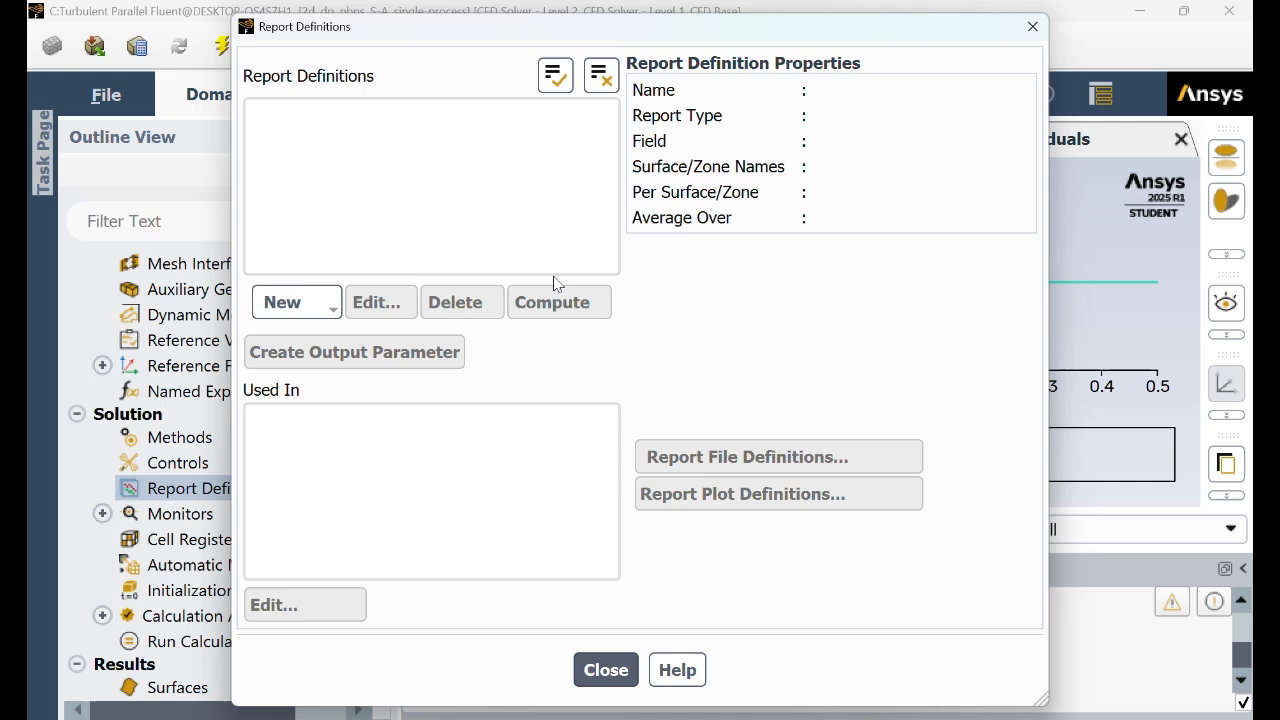
left_click(318, 303)
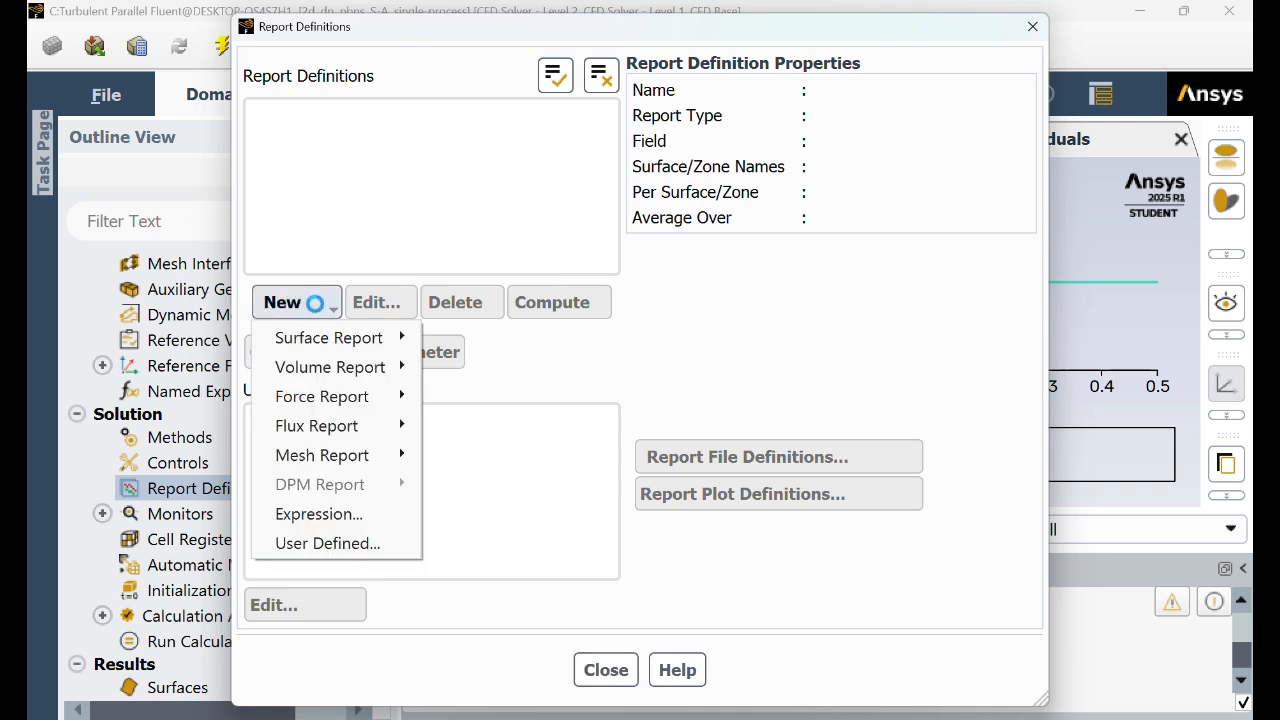
mouse_move(366, 402)
left_click(462, 397)
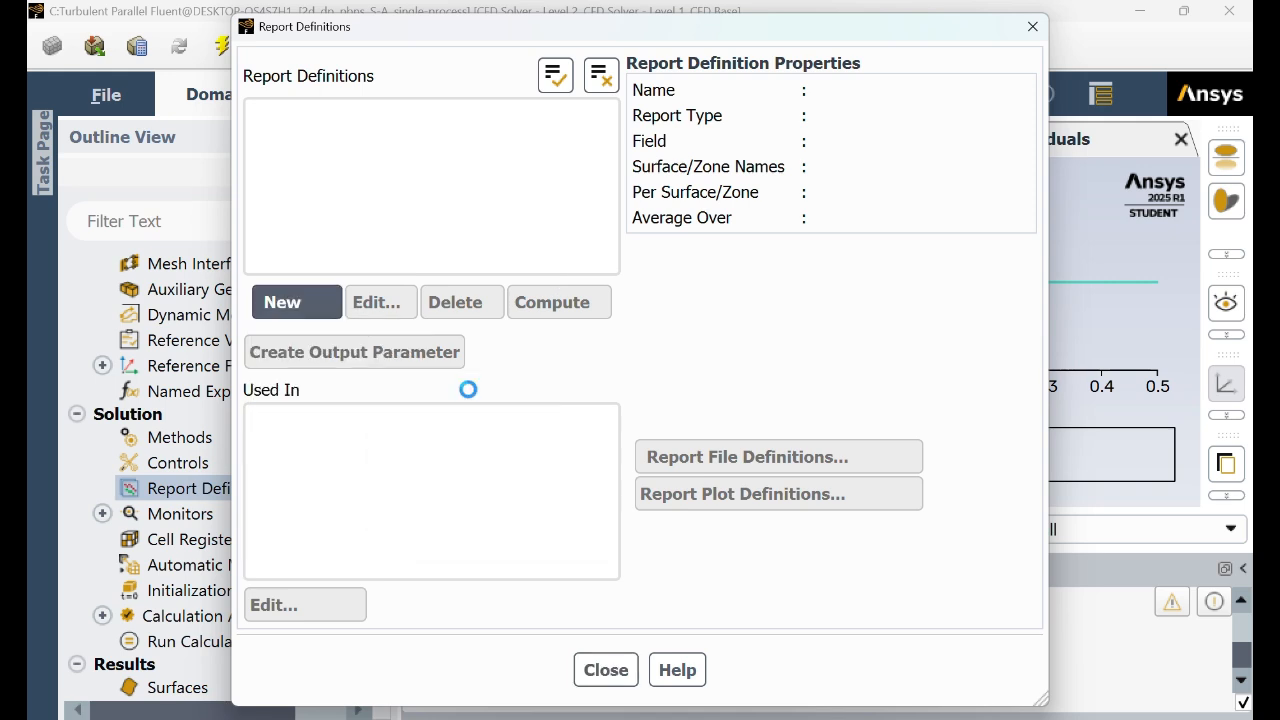
left_click(711, 245)
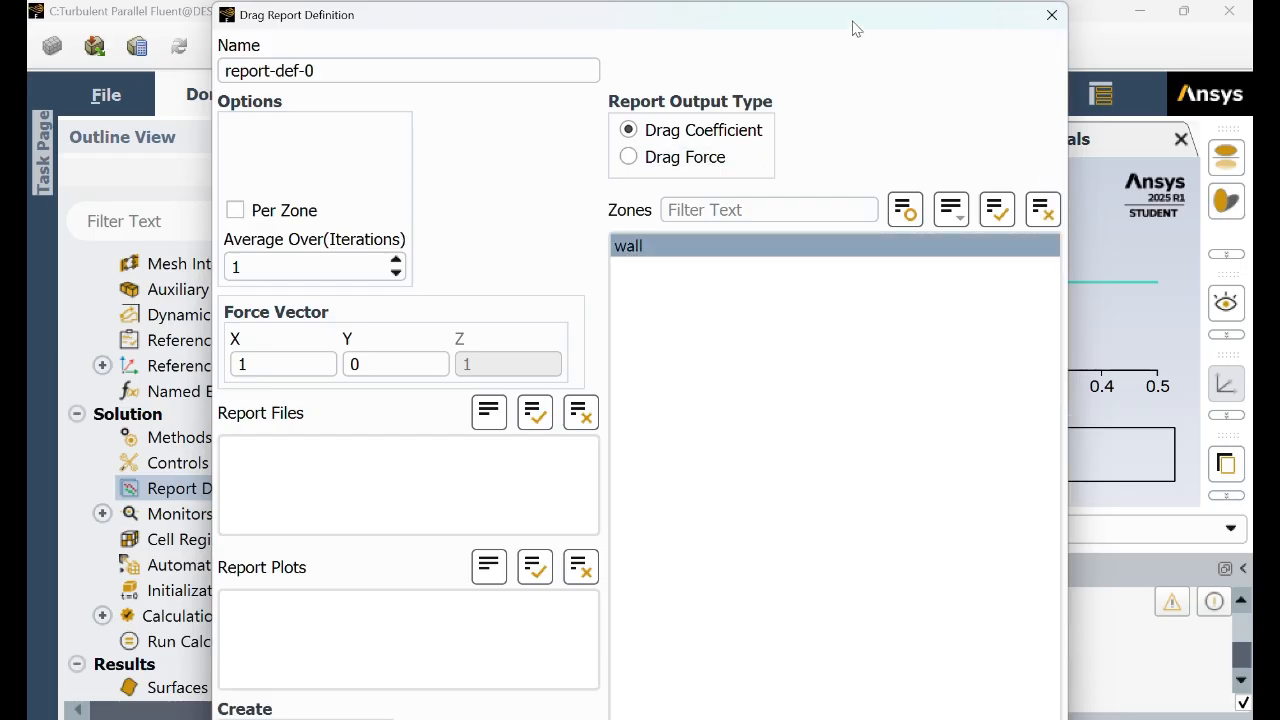
left_click_drag(855, 28, 894, 121)
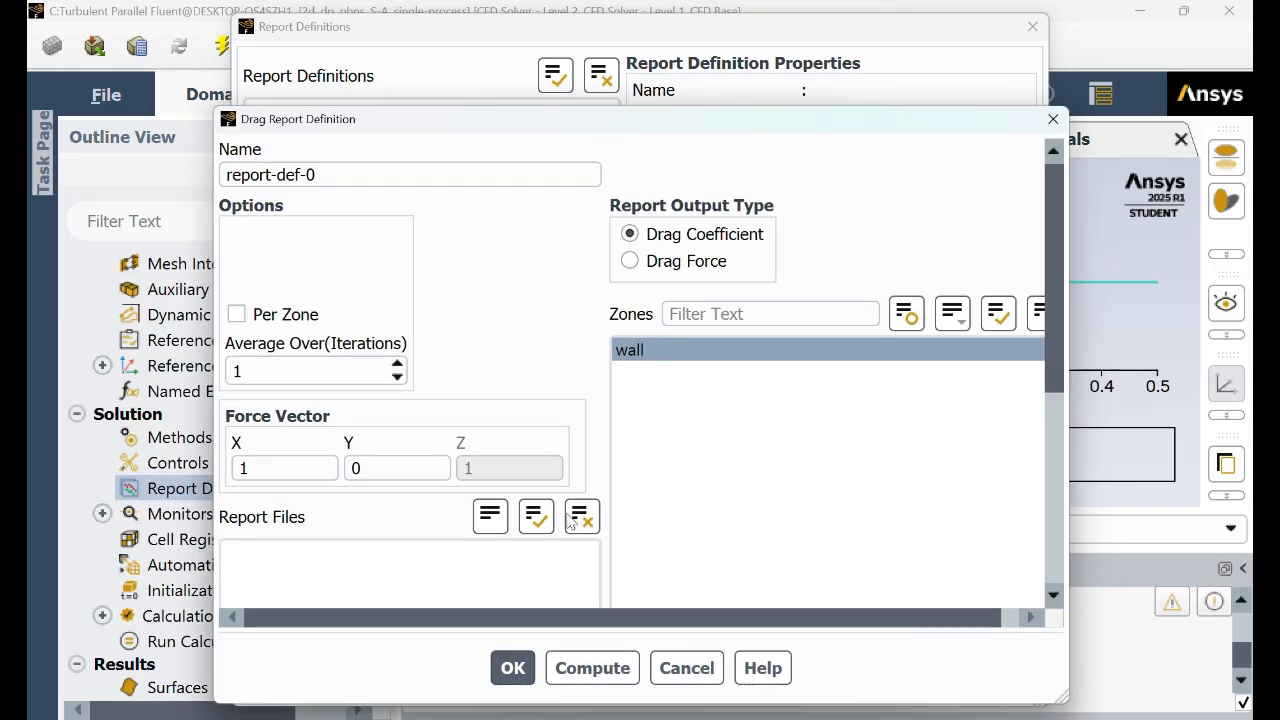
left_click(567, 667)
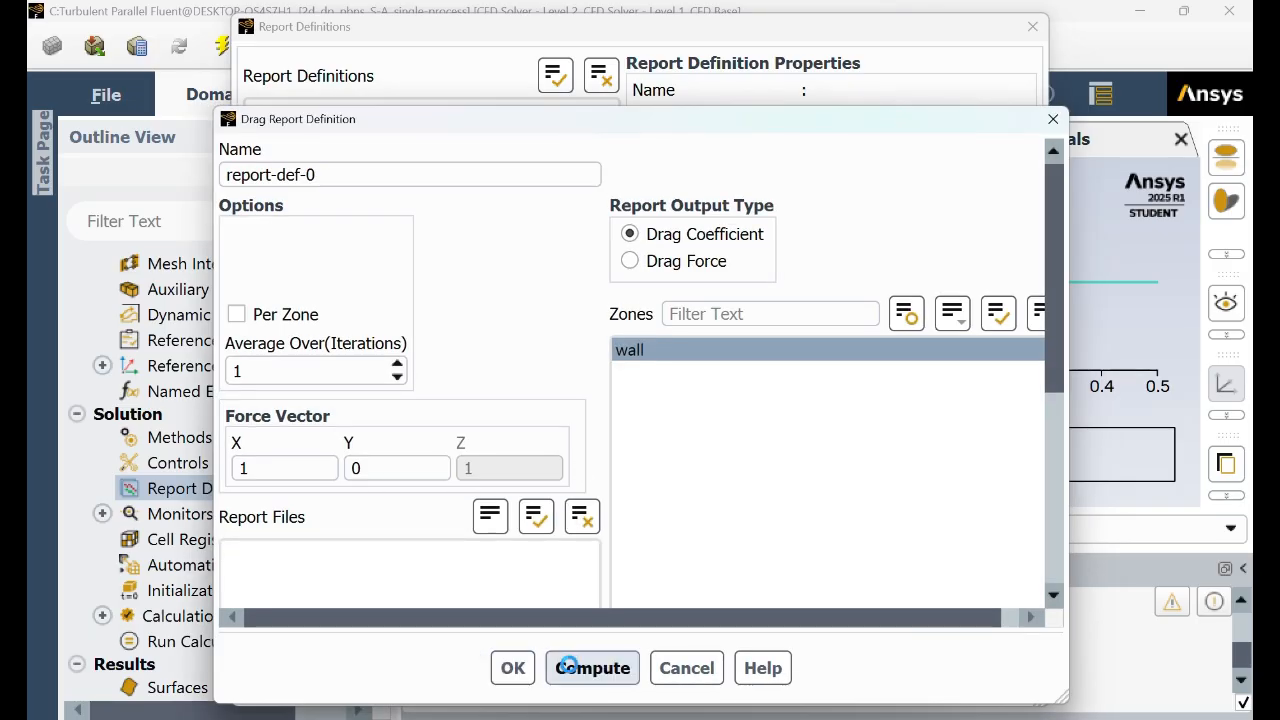
left_click(515, 667)
left_click(605, 670)
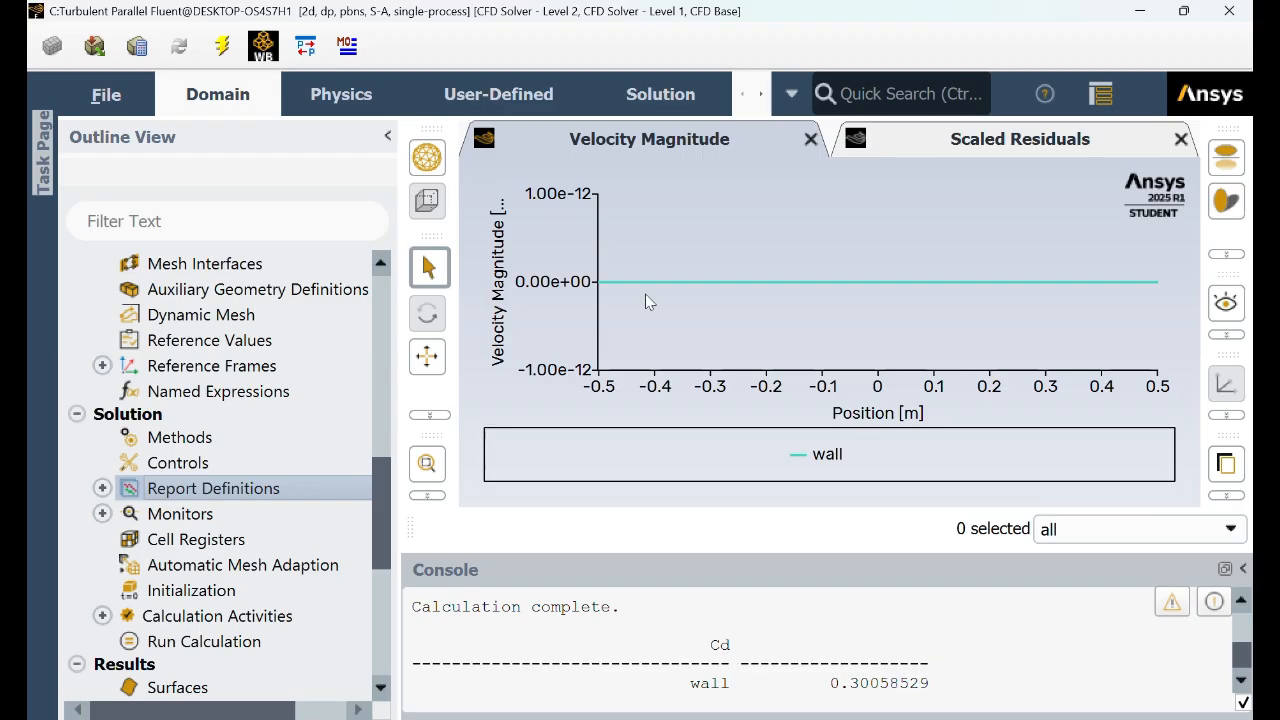
- Switch to the Documents folder in File Explorer and open "turbulent pressure coeff (video)" once with Notepad
key("alt+Tab")
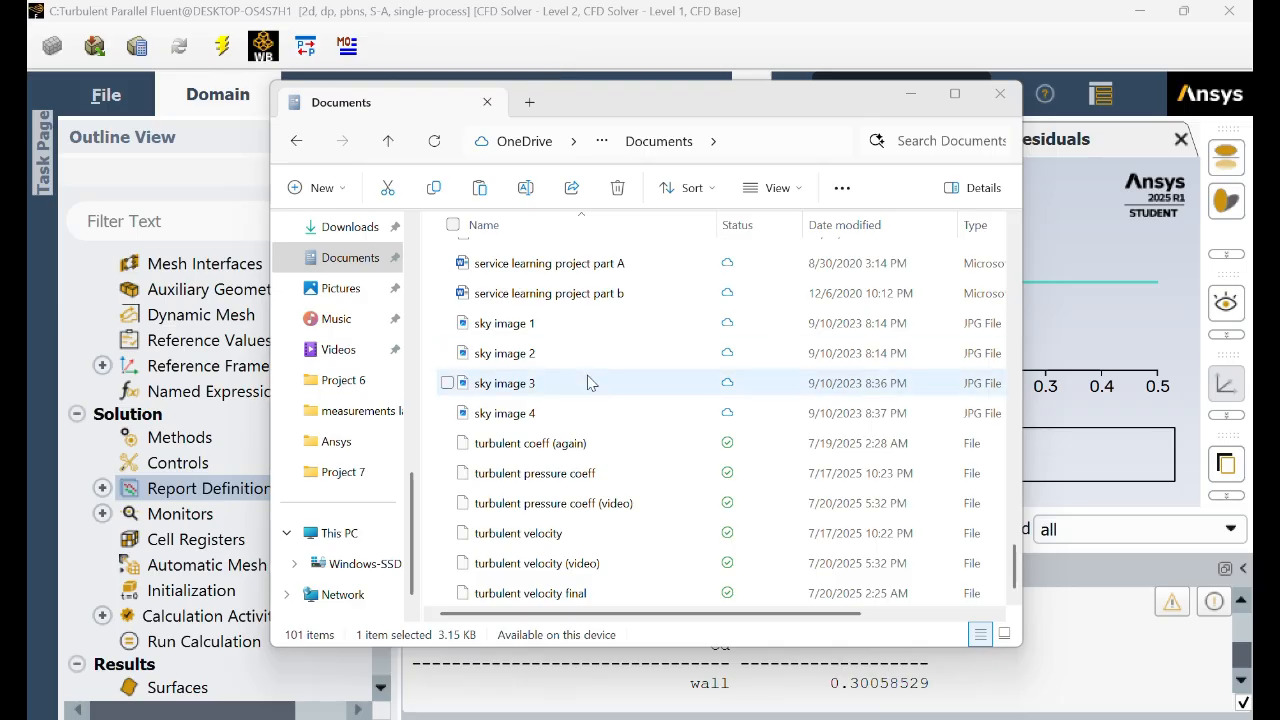
left_click(614, 505)
double_click(612, 505)
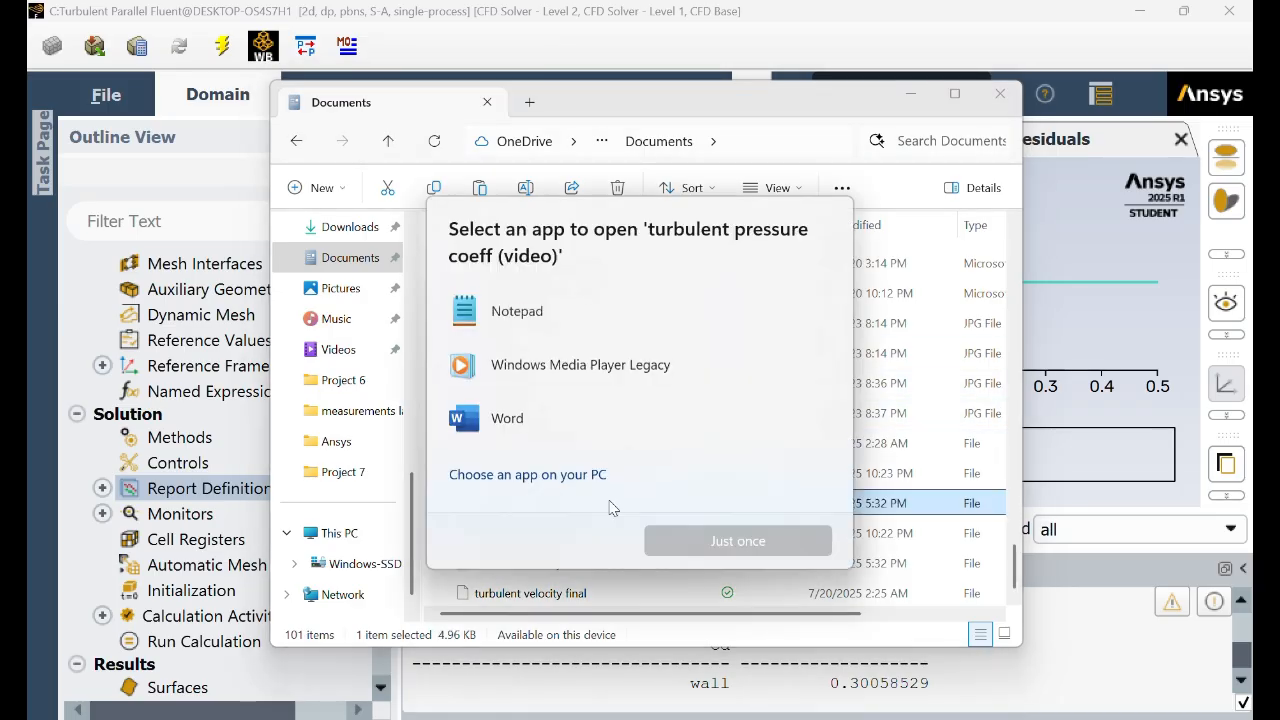
left_click(560, 318)
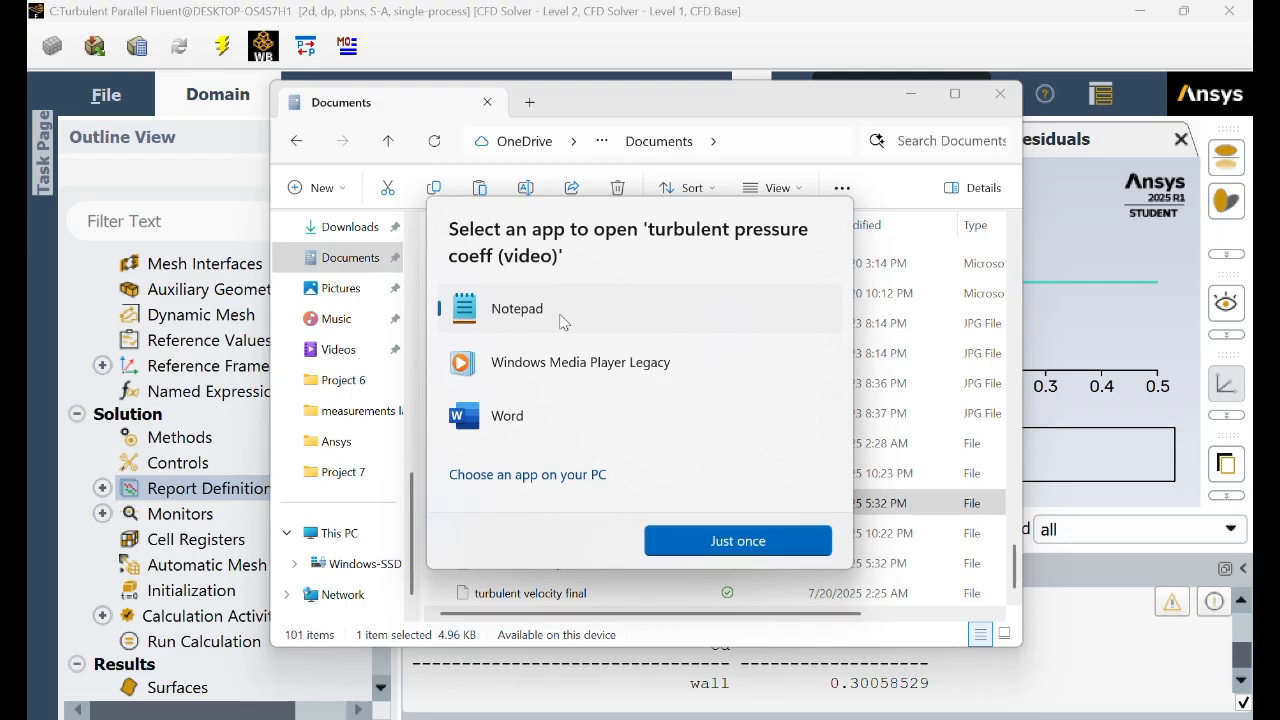
left_click(655, 530)
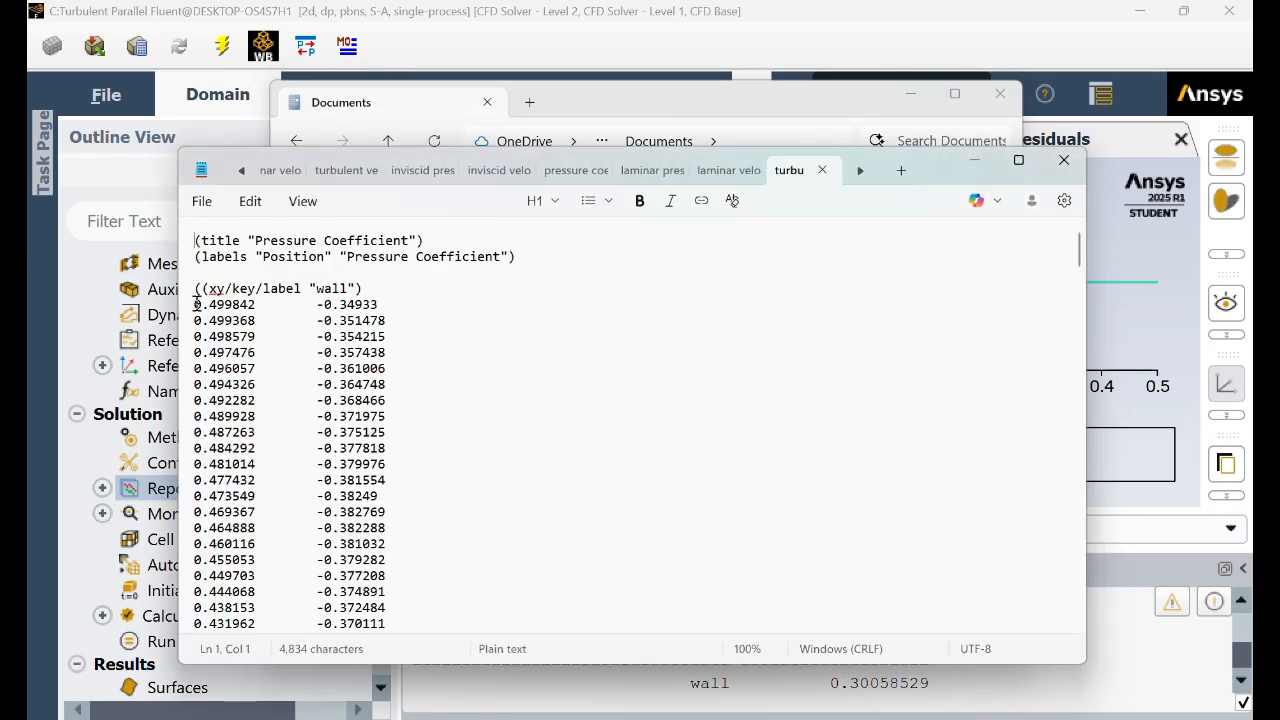
- Copy all position and pressure coefficient rows, without header or closing parenthesis, into Excel's pressure coeff sheet starting at G1
left_click_drag(196, 303, 465, 704)
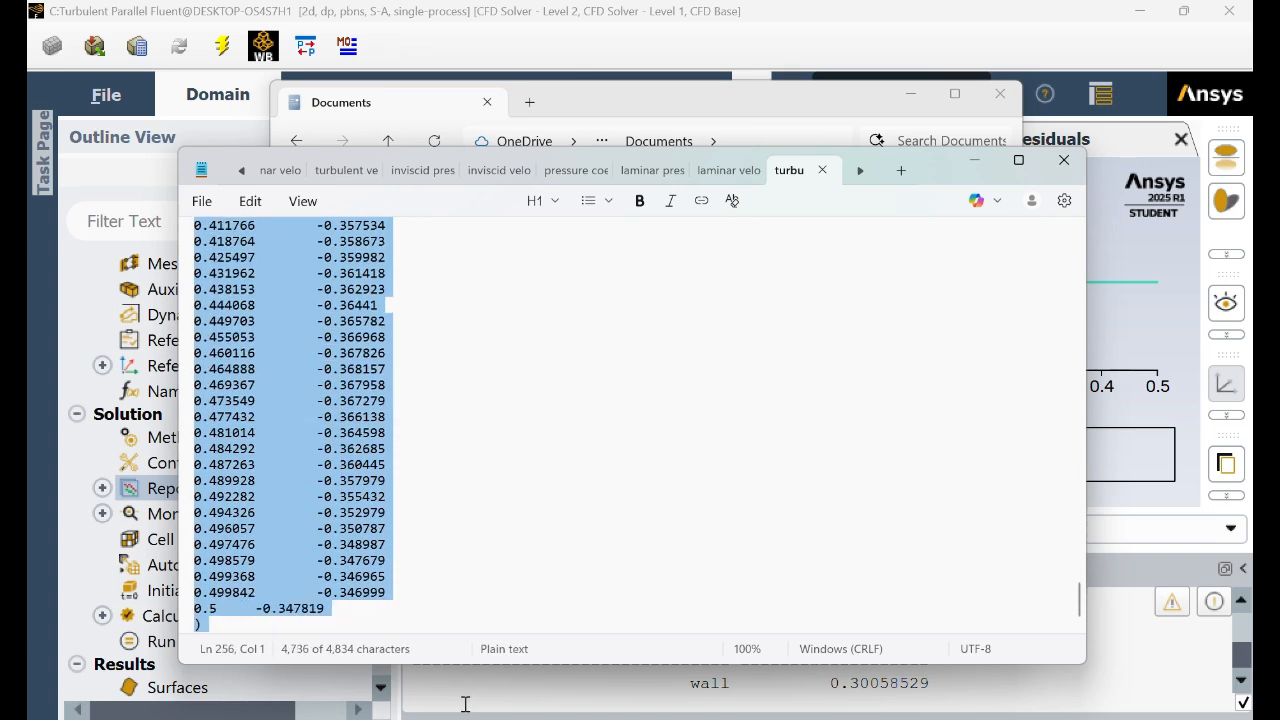
left_click_drag(445, 637, 442, 614)
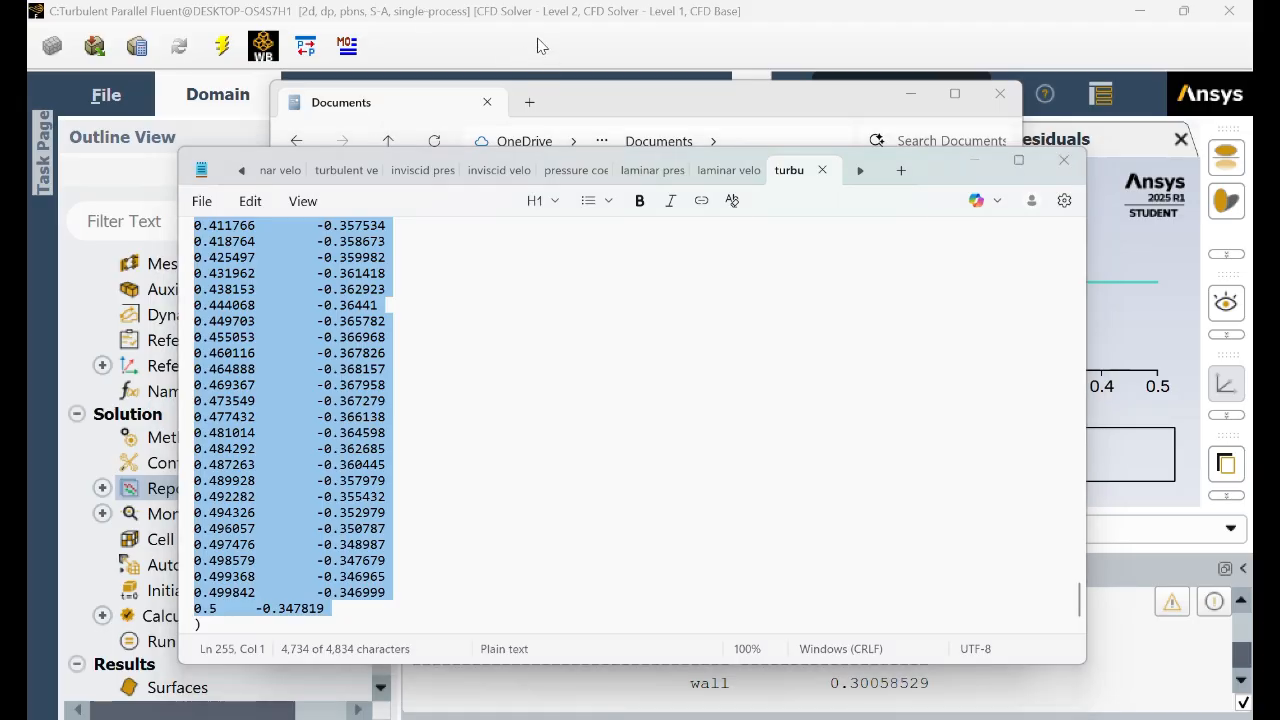
key("alt+Tab")
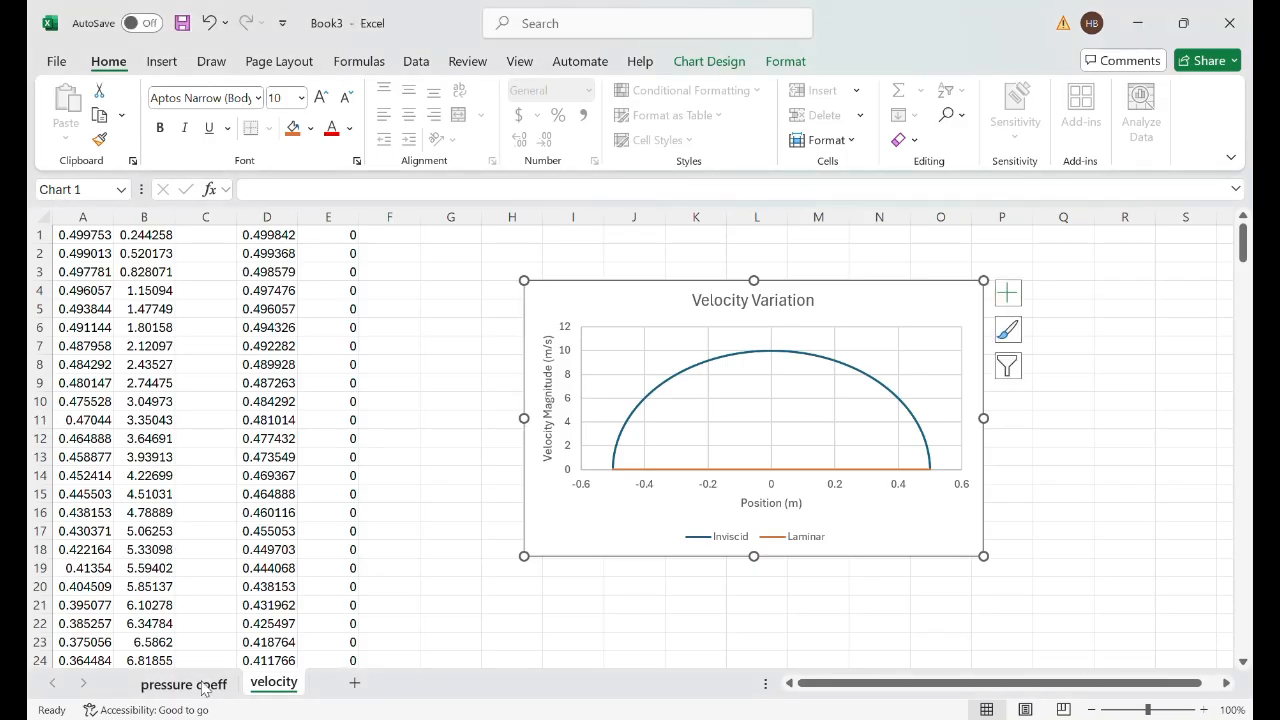
left_click(190, 684)
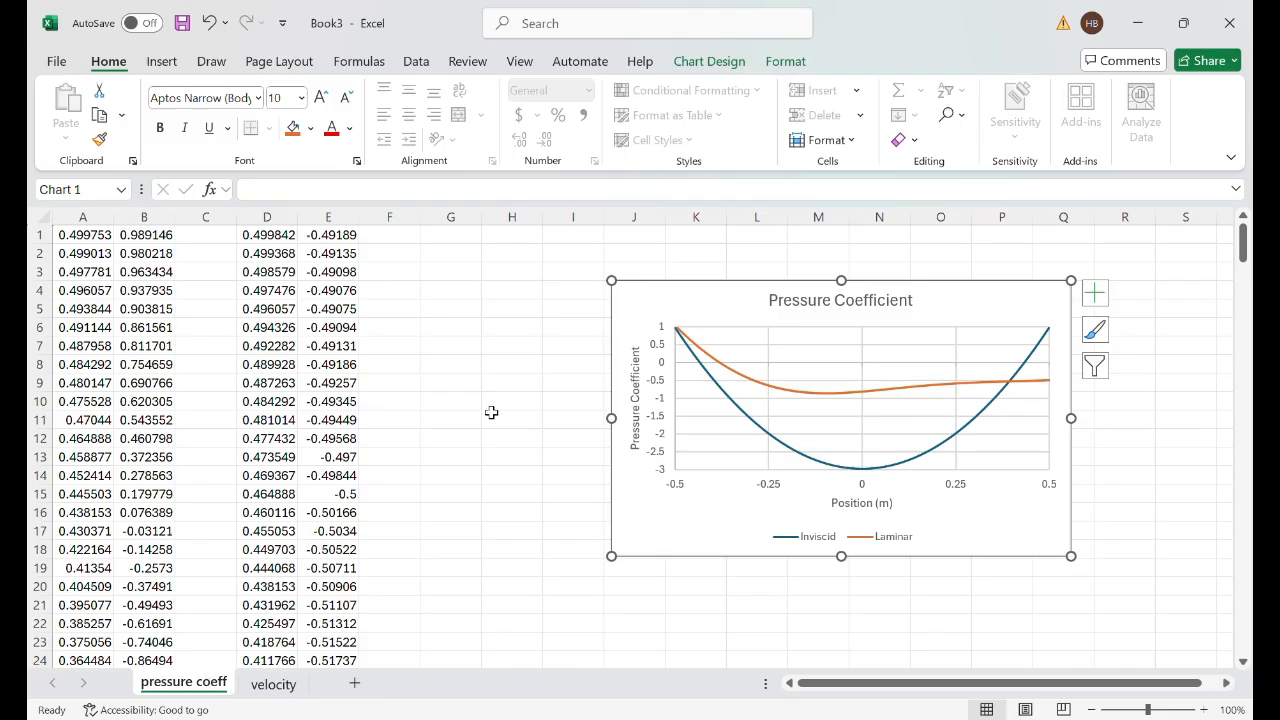
left_click(445, 238)
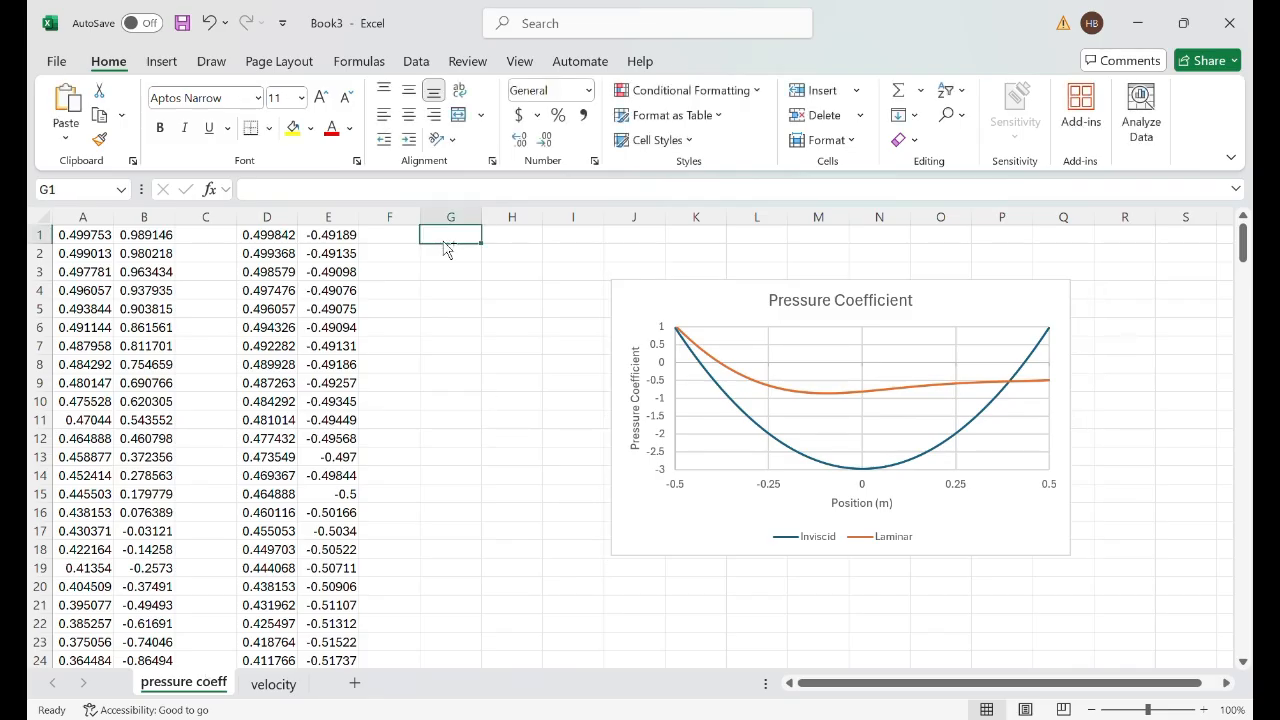
key("ctrl+v")
left_click(443, 240)
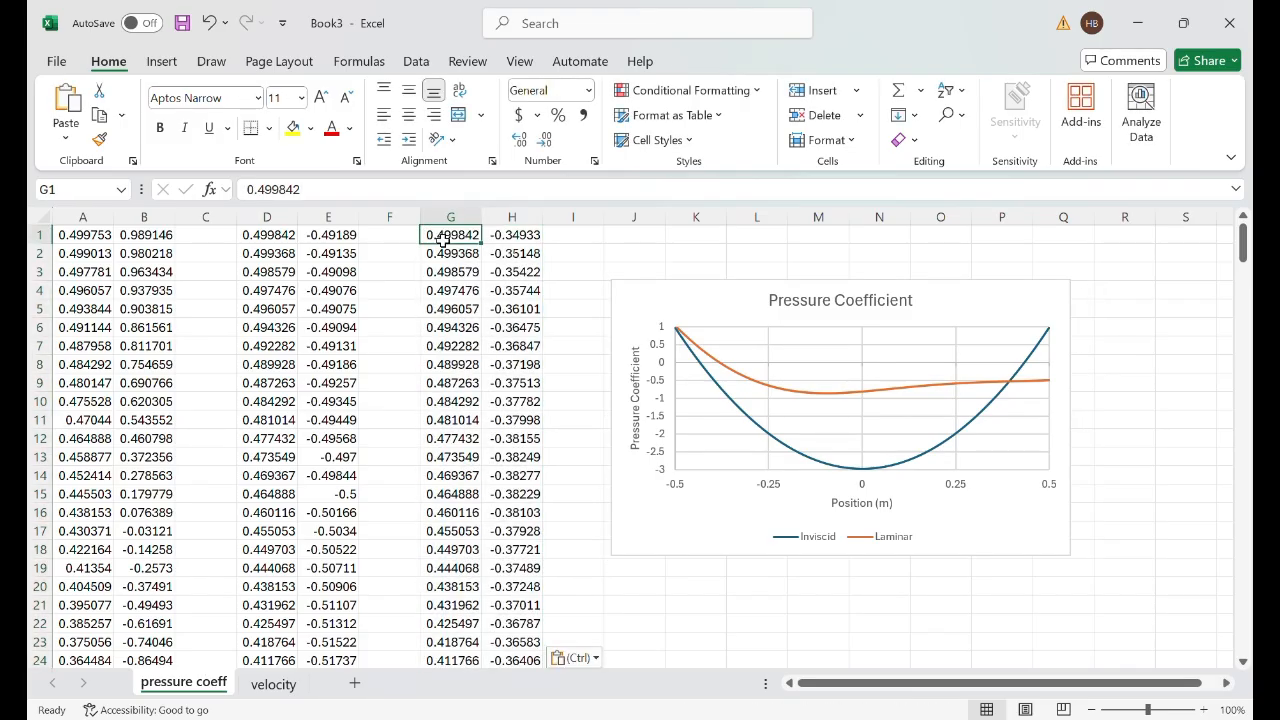
left_click_drag(443, 240, 552, 235)
left_click(620, 251)
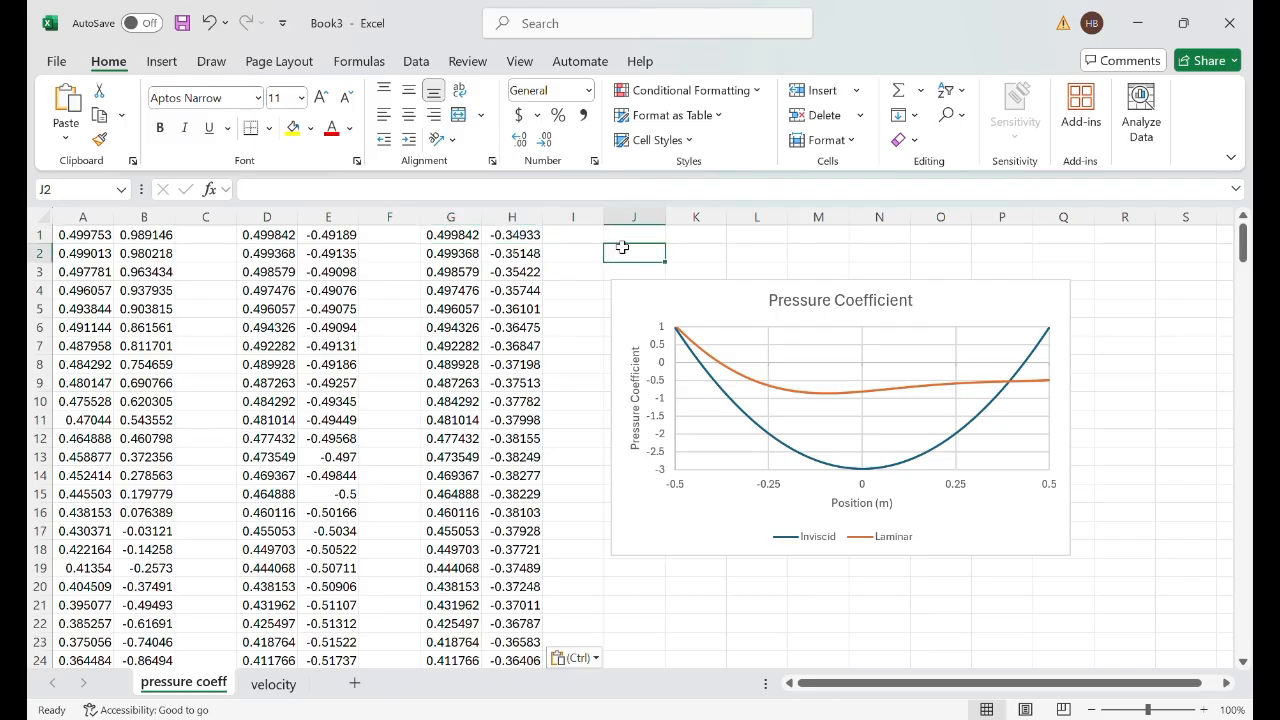
- Add a new data series named "Turbulent" to the Pressure Coefficient chart
left_click(651, 294)
left_click(1094, 366)
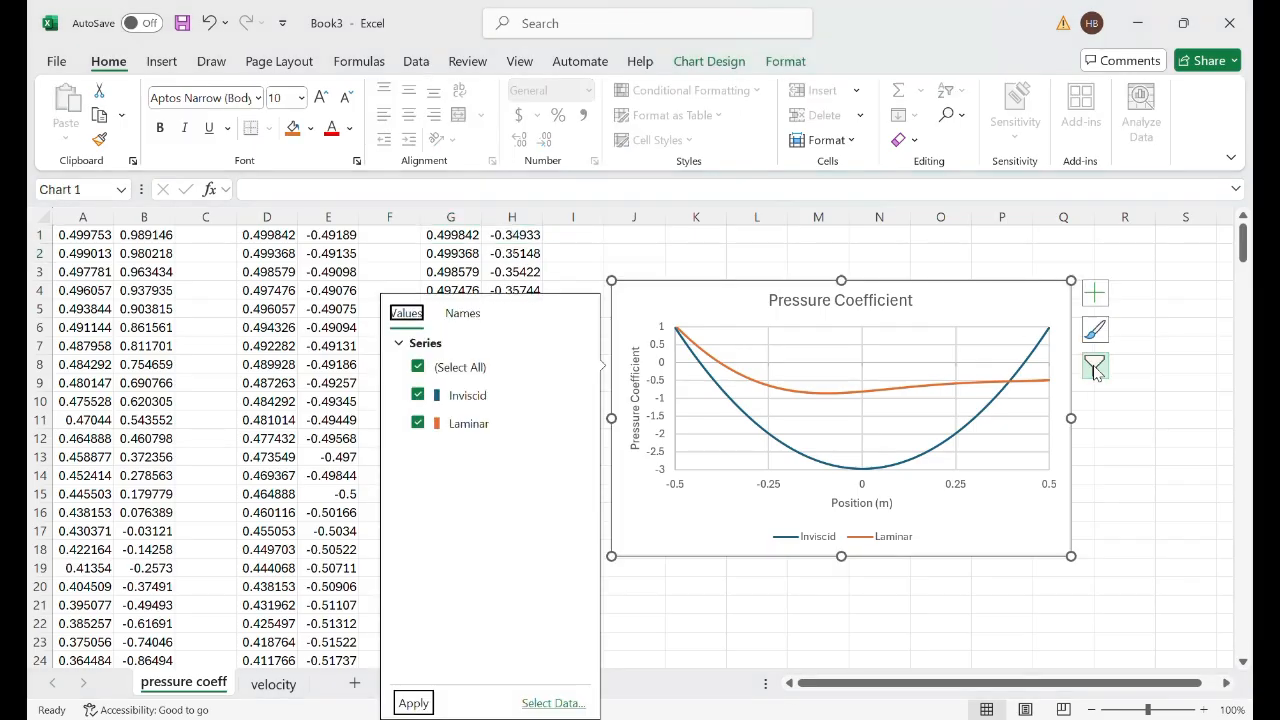
left_click(548, 703)
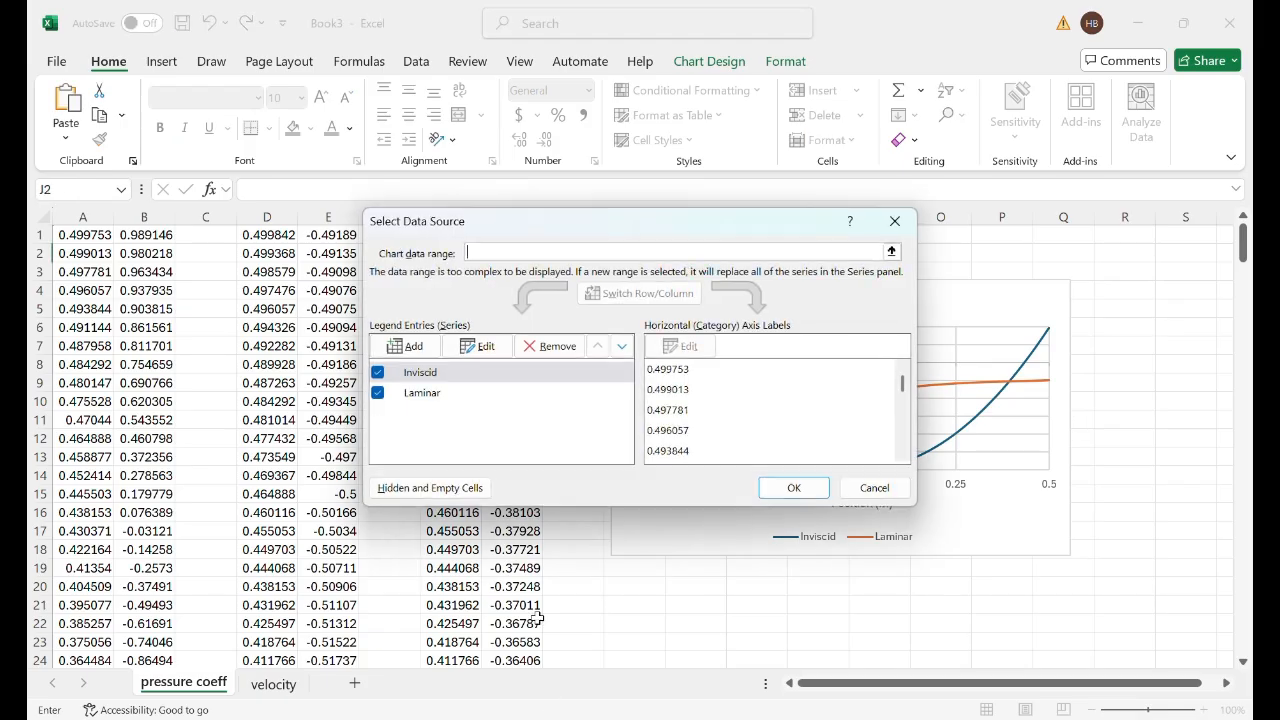
left_click(419, 346)
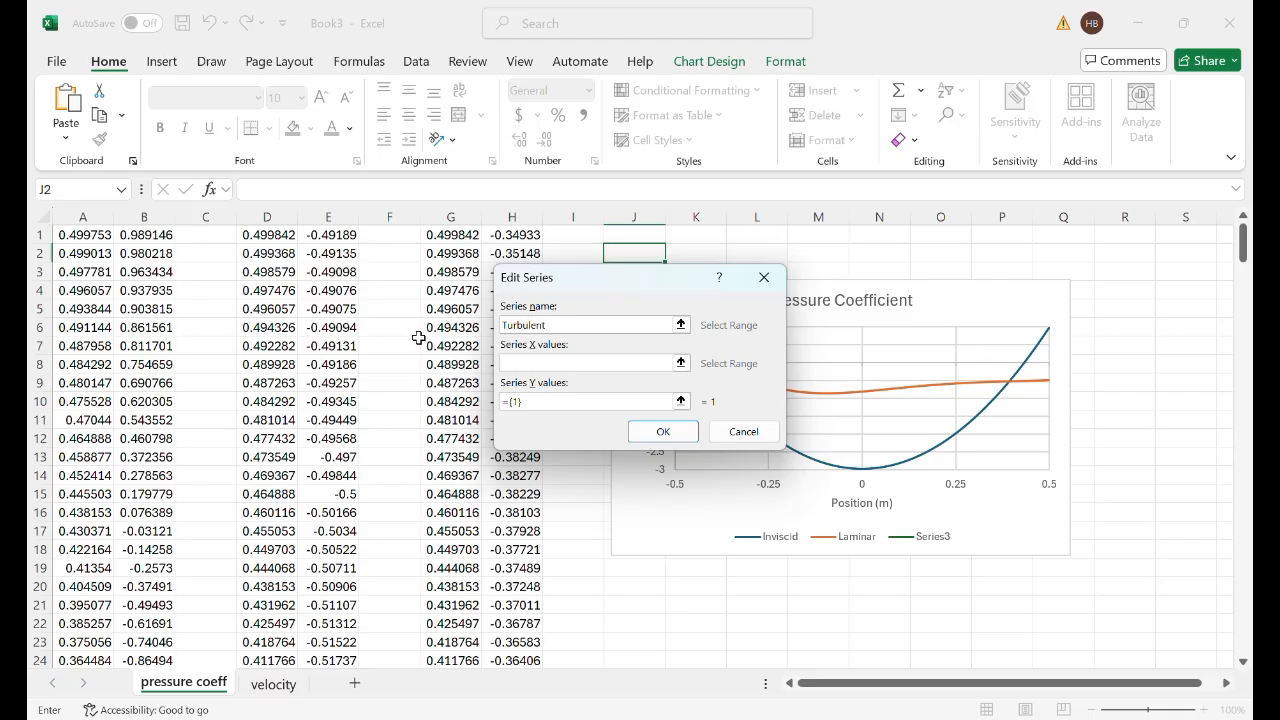
type("Turbulent")
- Set the Turbulent series' X values to G1:G250 and Y values to H1:H250 on the pressure coeff sheet, and apply the chart data changes
left_click(520, 362)
left_click(443, 237)
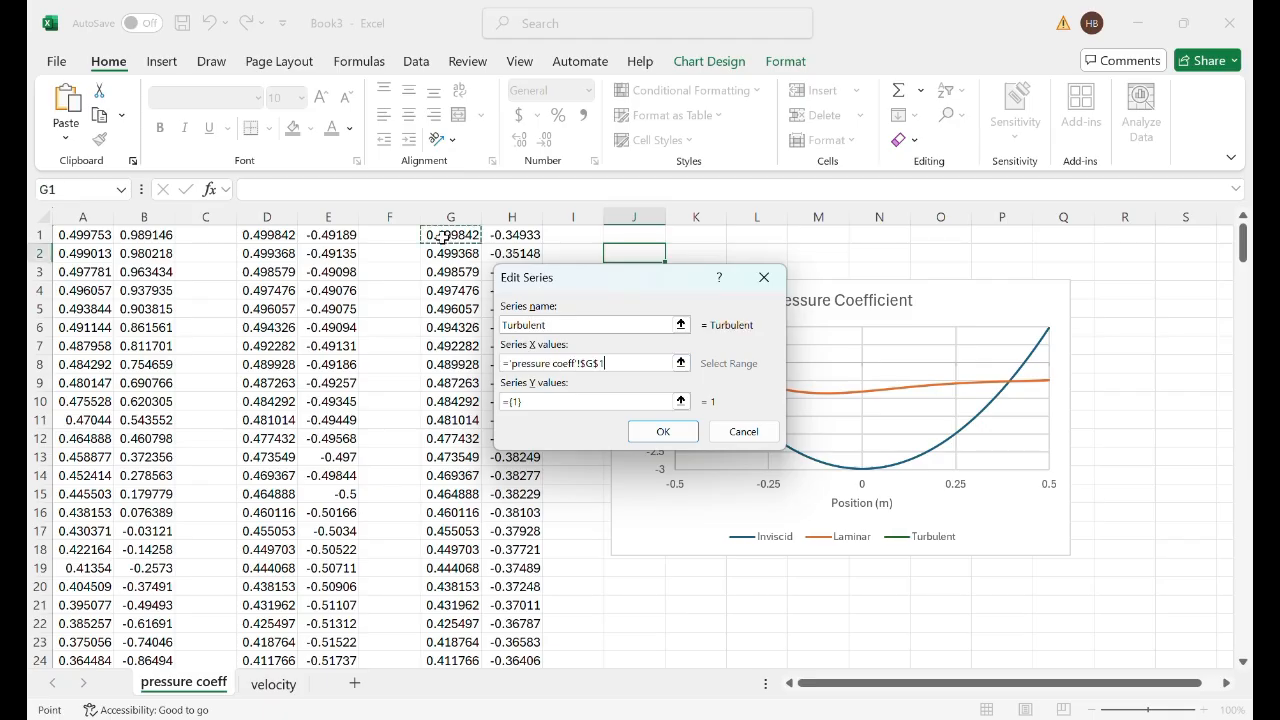
left_click_drag(443, 237, 466, 588)
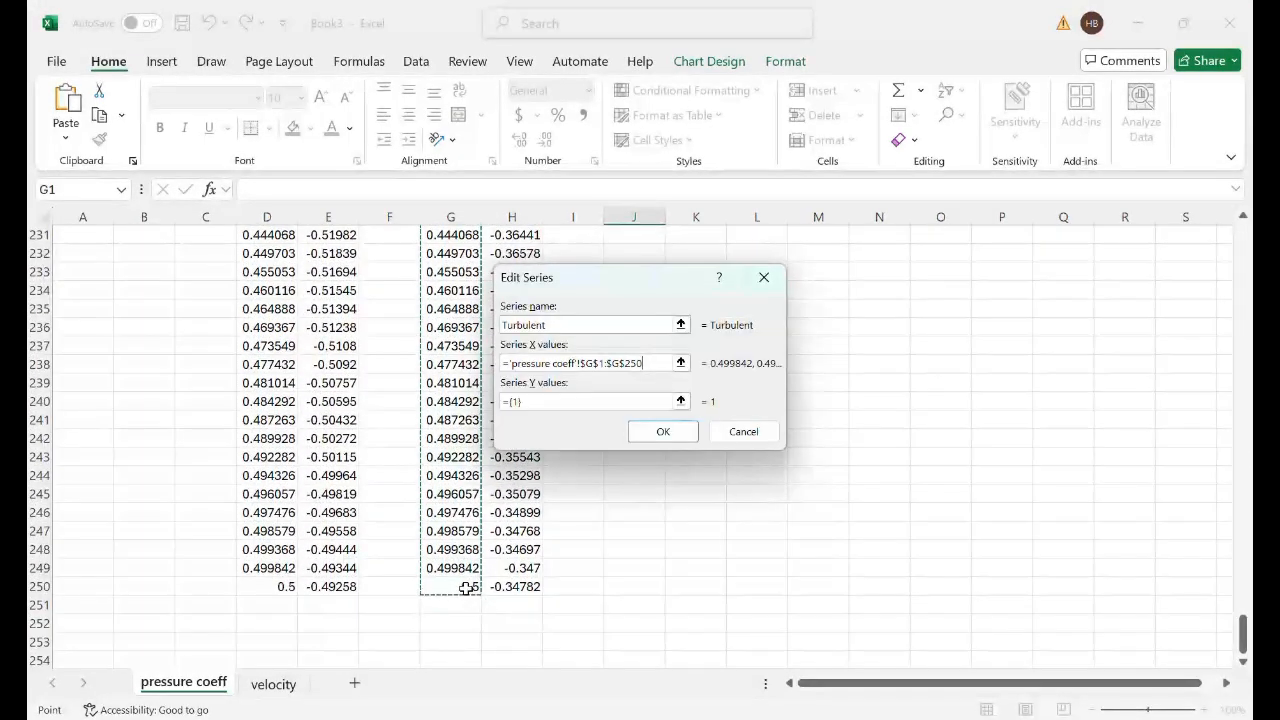
left_click(627, 401)
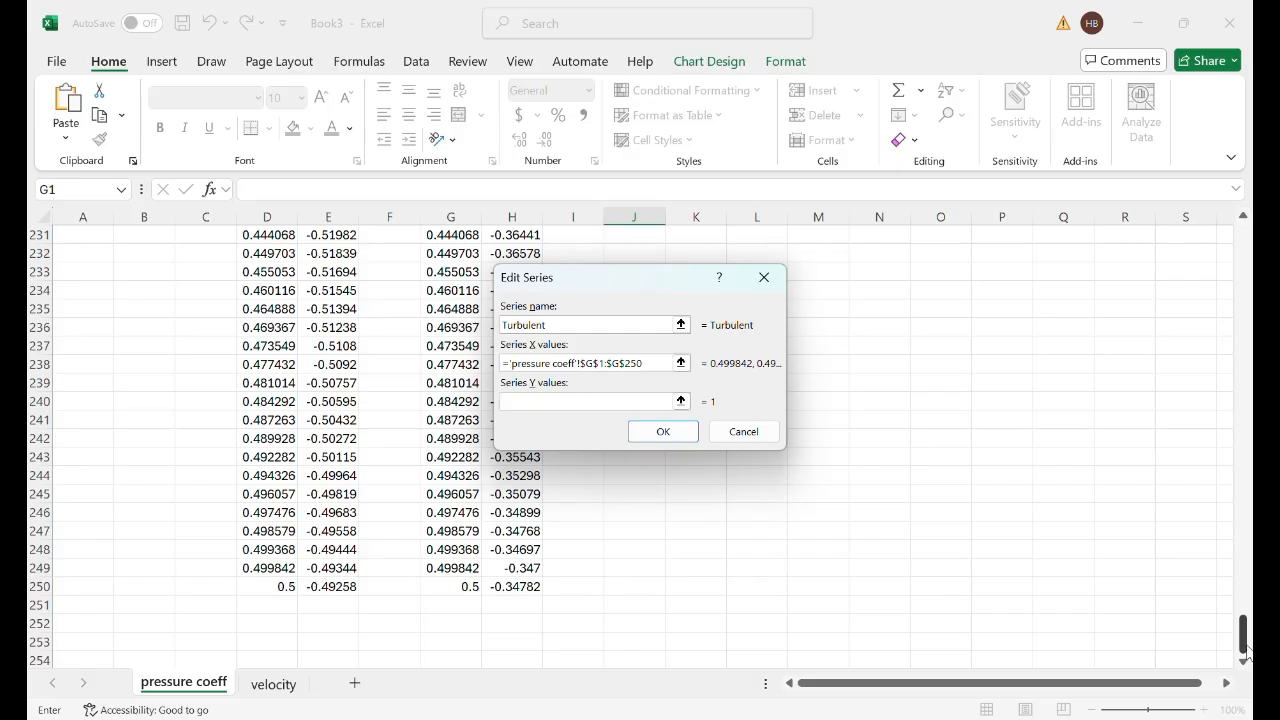
left_click_drag(1246, 652, 1228, 253)
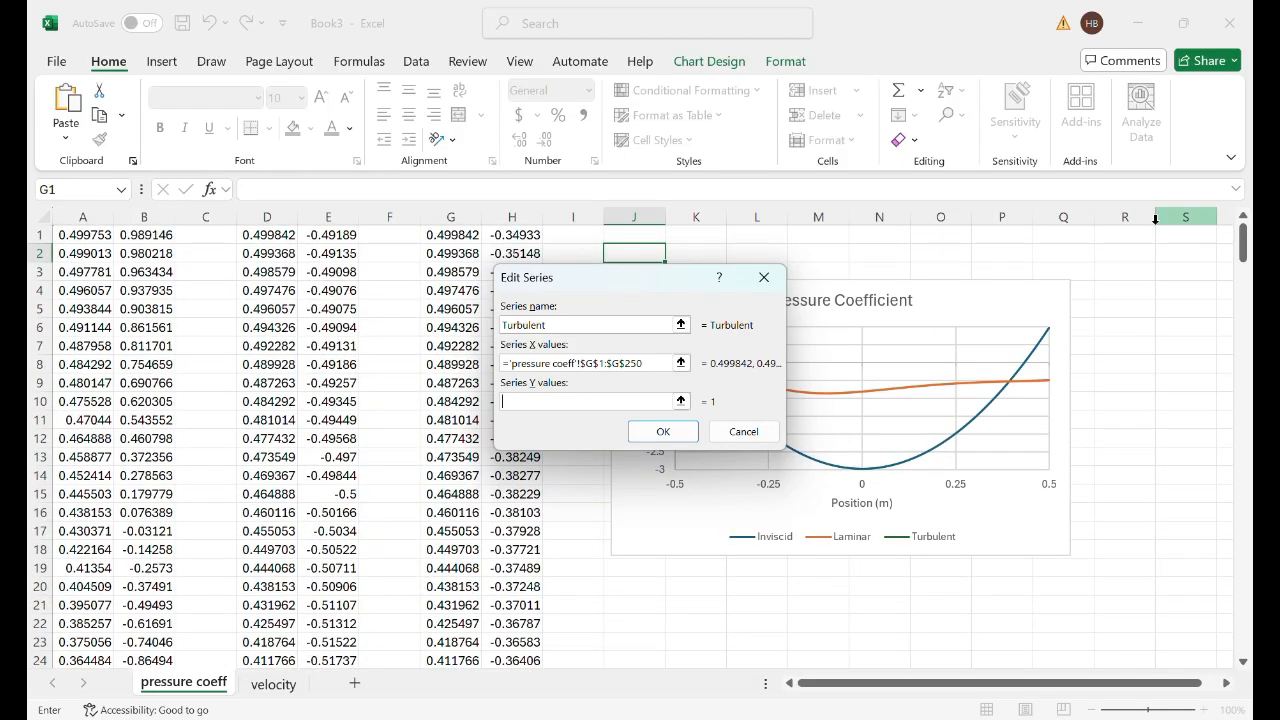
left_click(525, 237)
left_click_drag(525, 237, 521, 624)
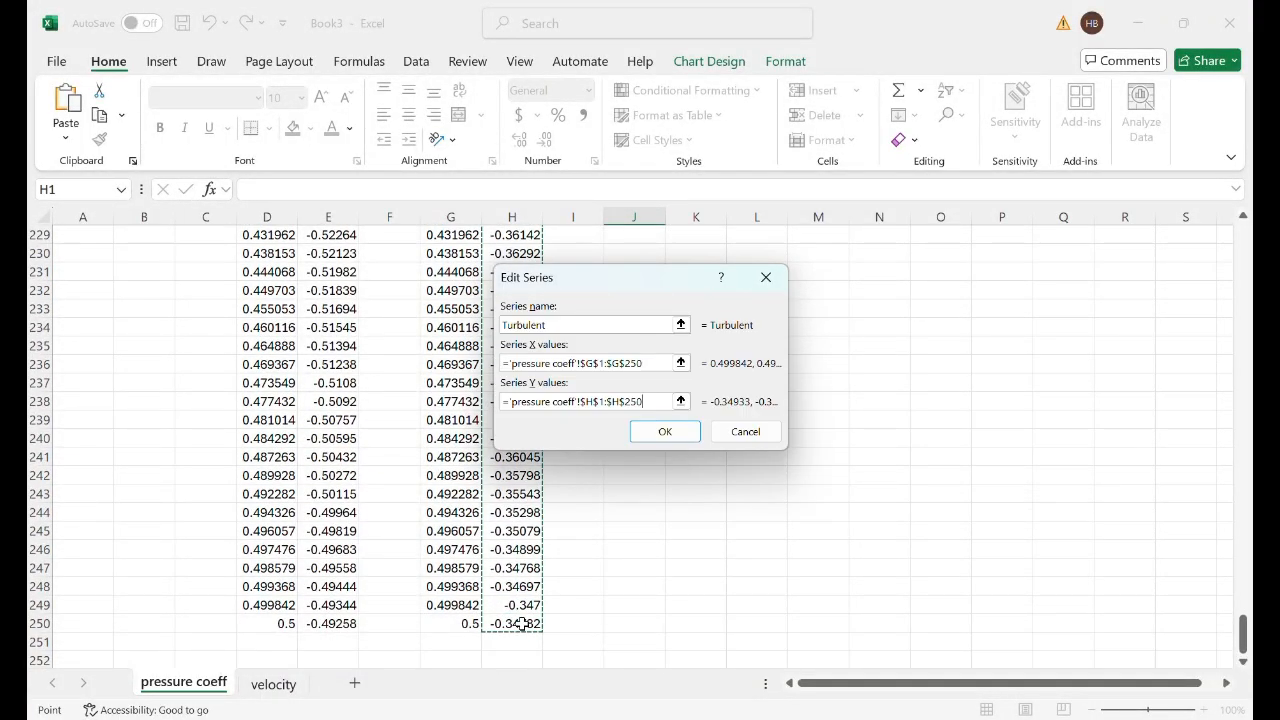
left_click(661, 437)
left_click(810, 488)
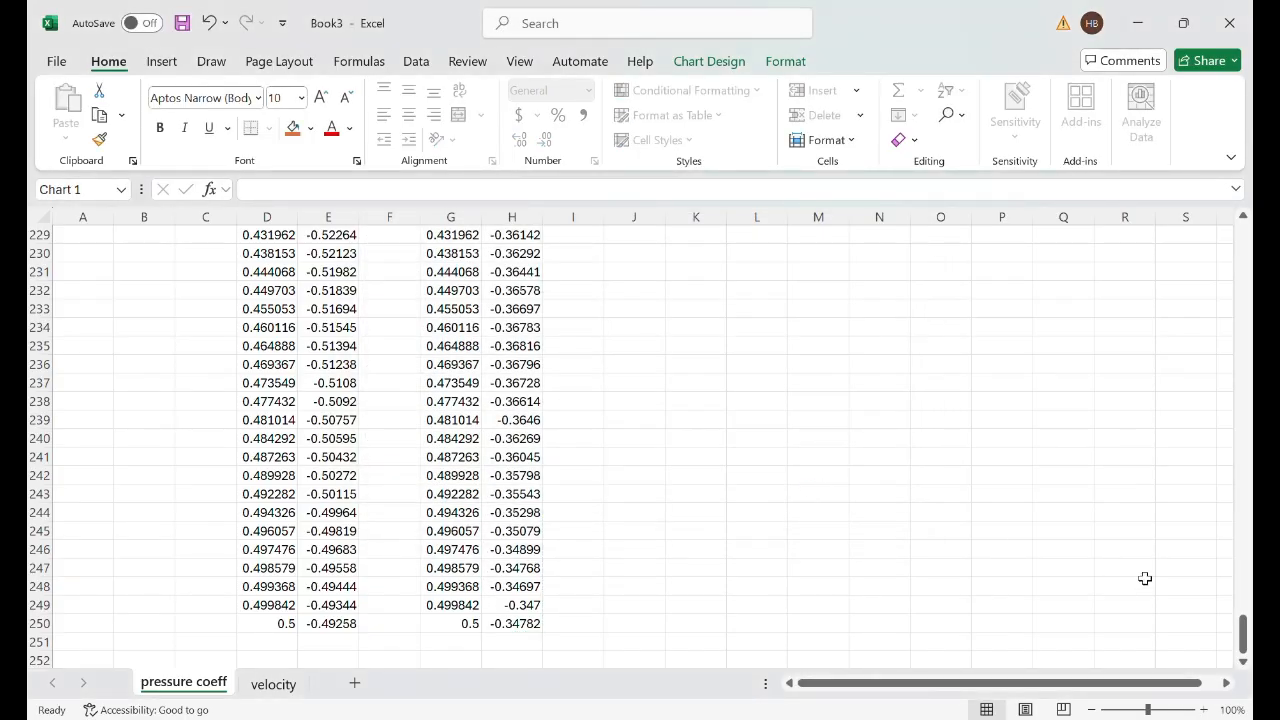
left_click_drag(1244, 638, 1216, 246)
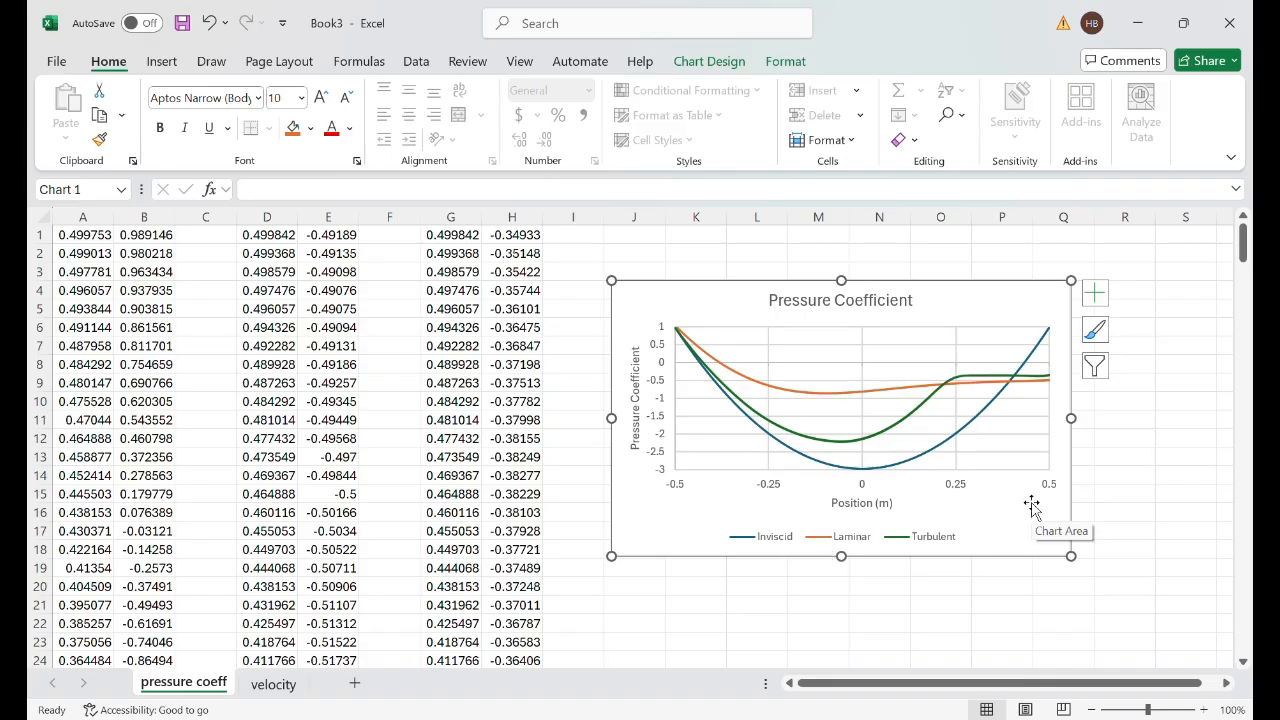
left_click(1110, 494)
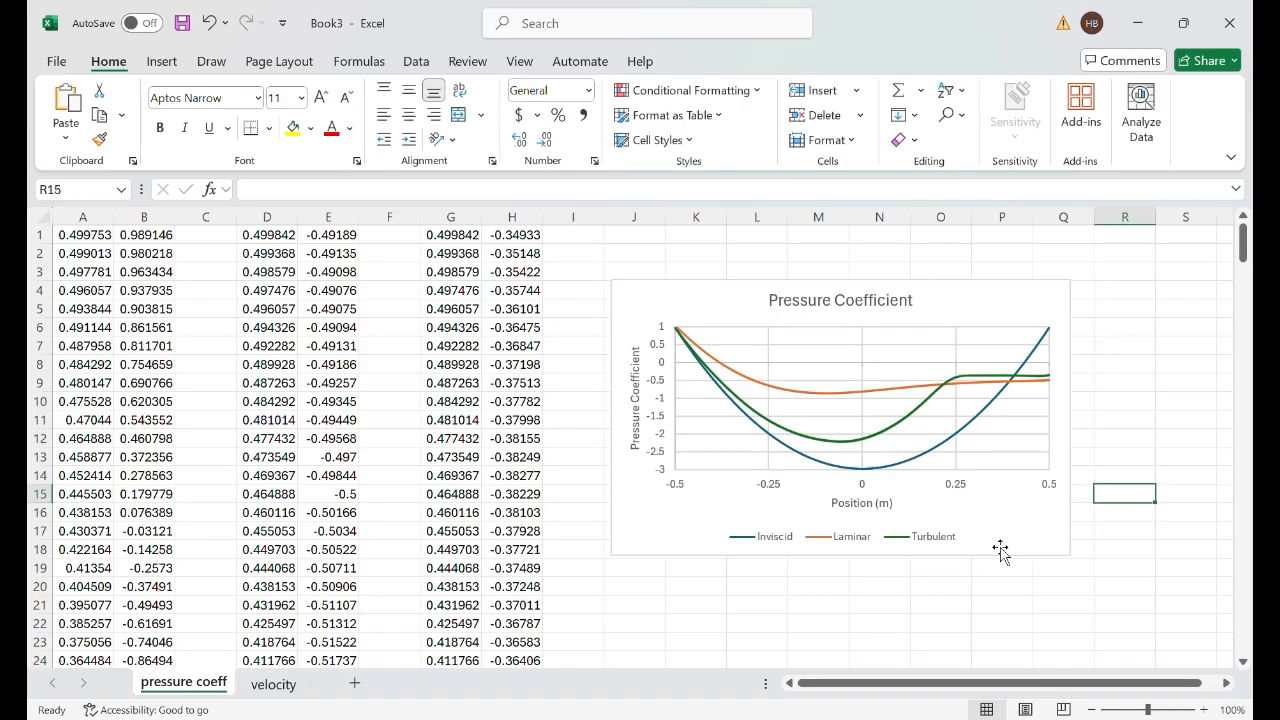
- Move the velocity sheet's chart clear of columns G and H, and open "turbulent velocity (video)" from the Documents folder once with Notepad
left_click(274, 684)
left_click_drag(594, 531, 745, 527)
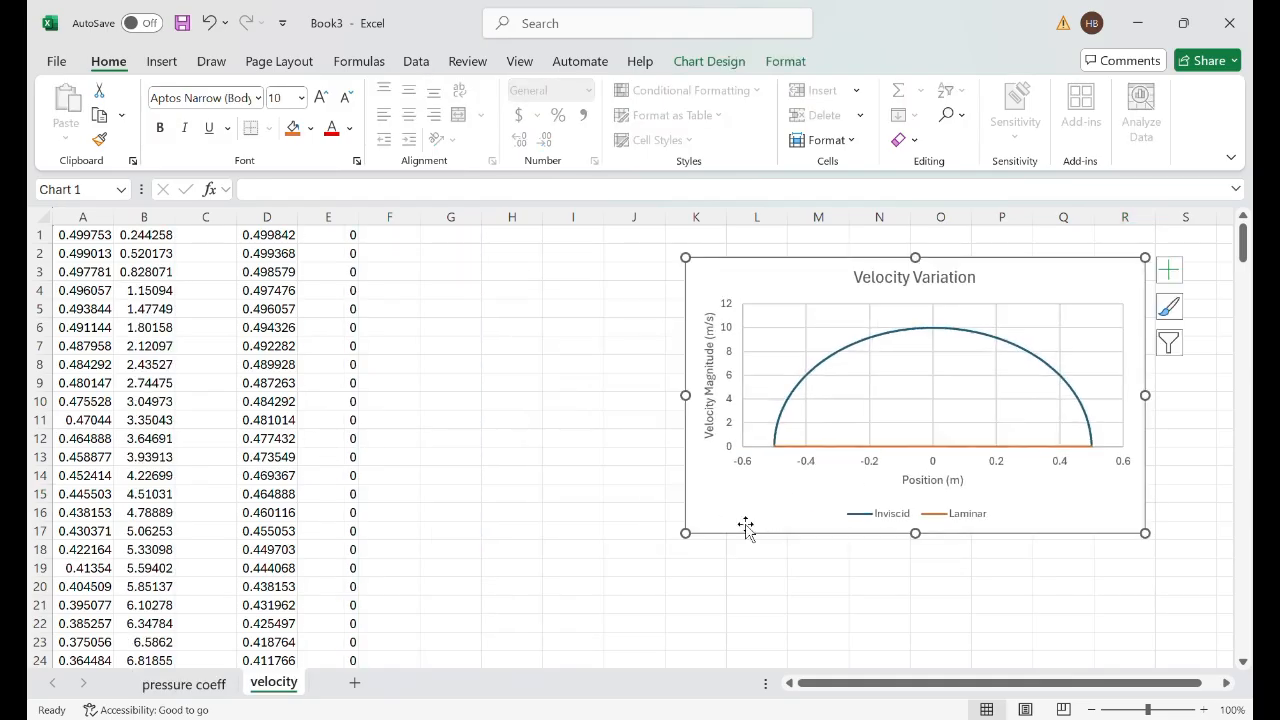
key("alt+Tab")
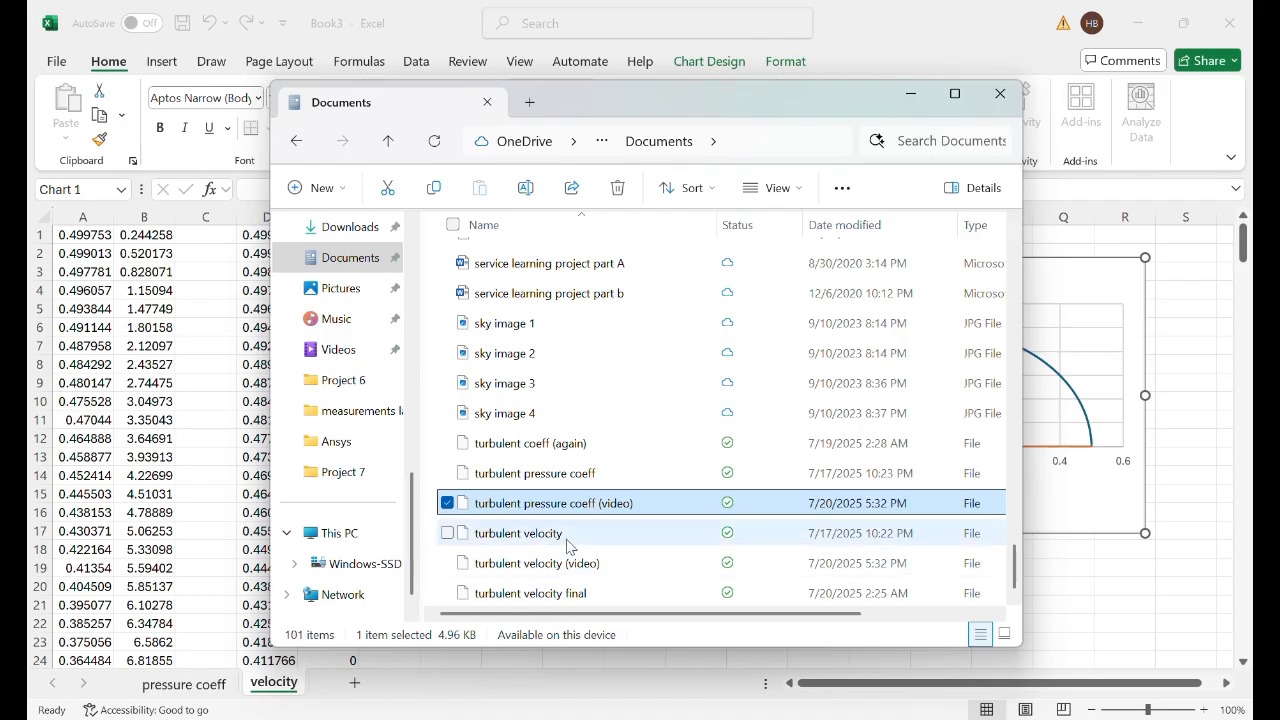
left_click(602, 563)
left_click(602, 563)
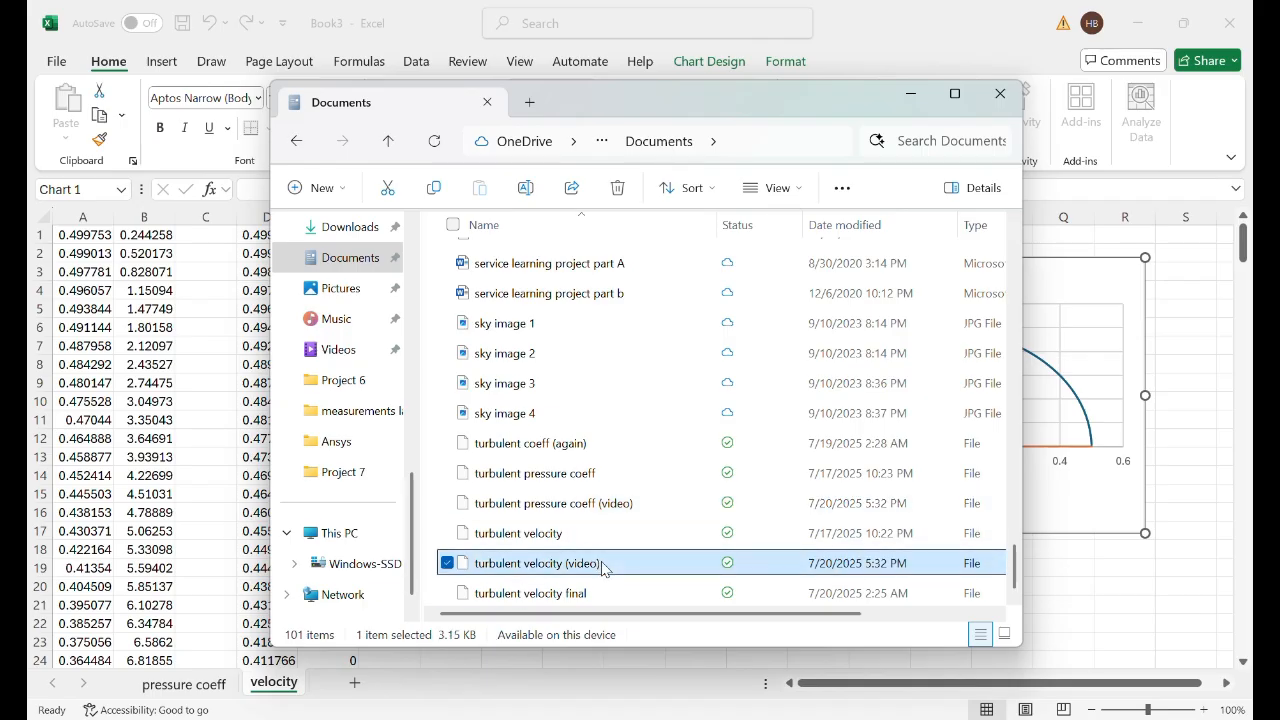
double_click(602, 563)
left_click(512, 318)
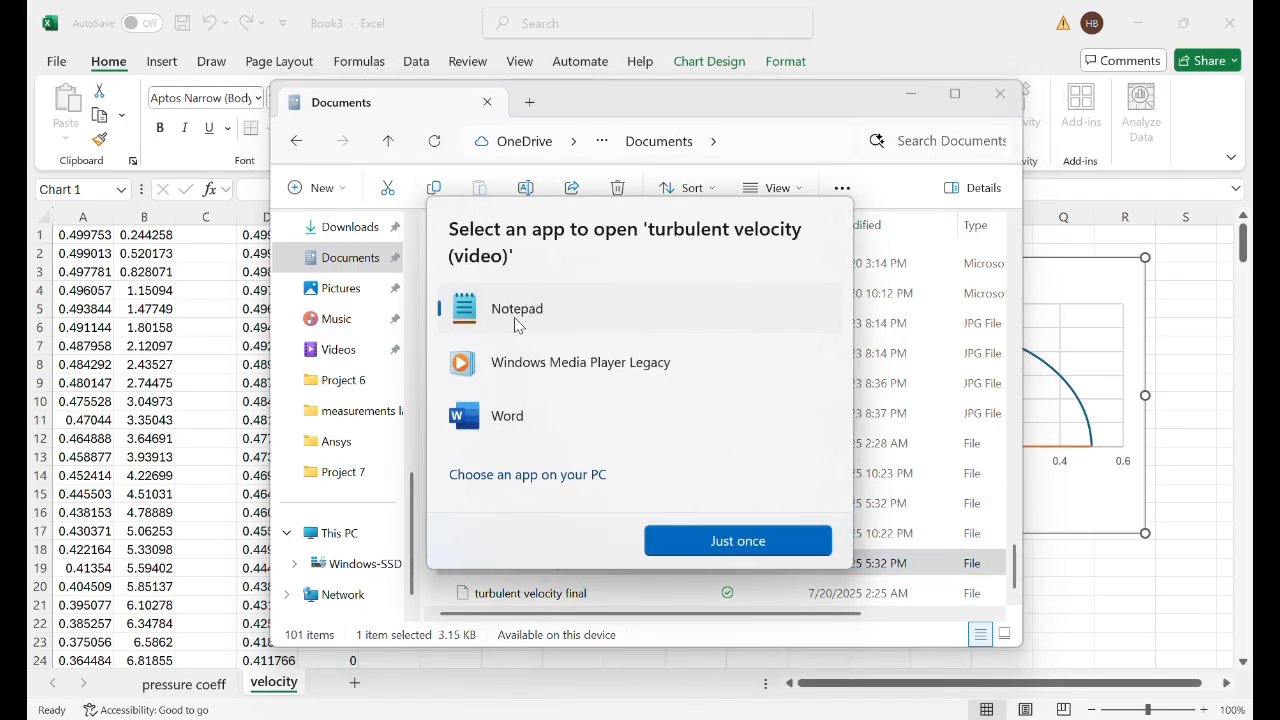
left_click(677, 540)
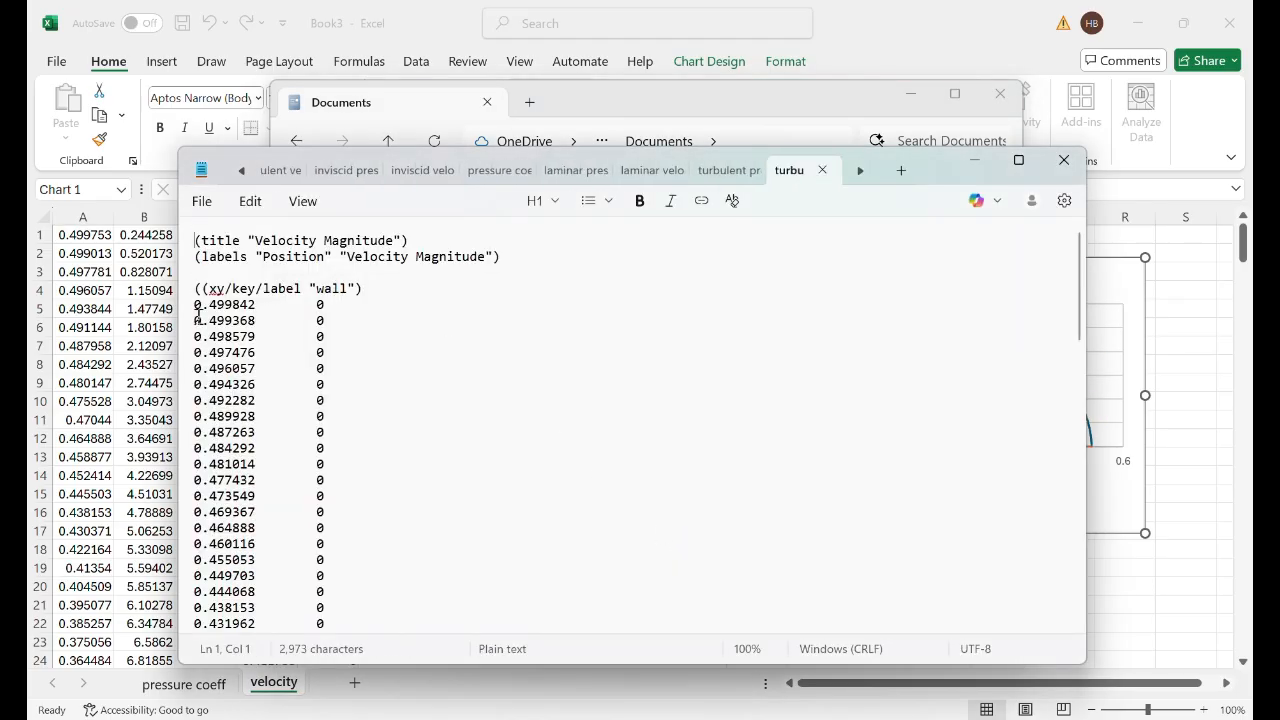
- Copy all position and velocity magnitude rows, without header or closing parenthesis, into Excel's velocity sheet starting at G1
left_click_drag(196, 305, 373, 607)
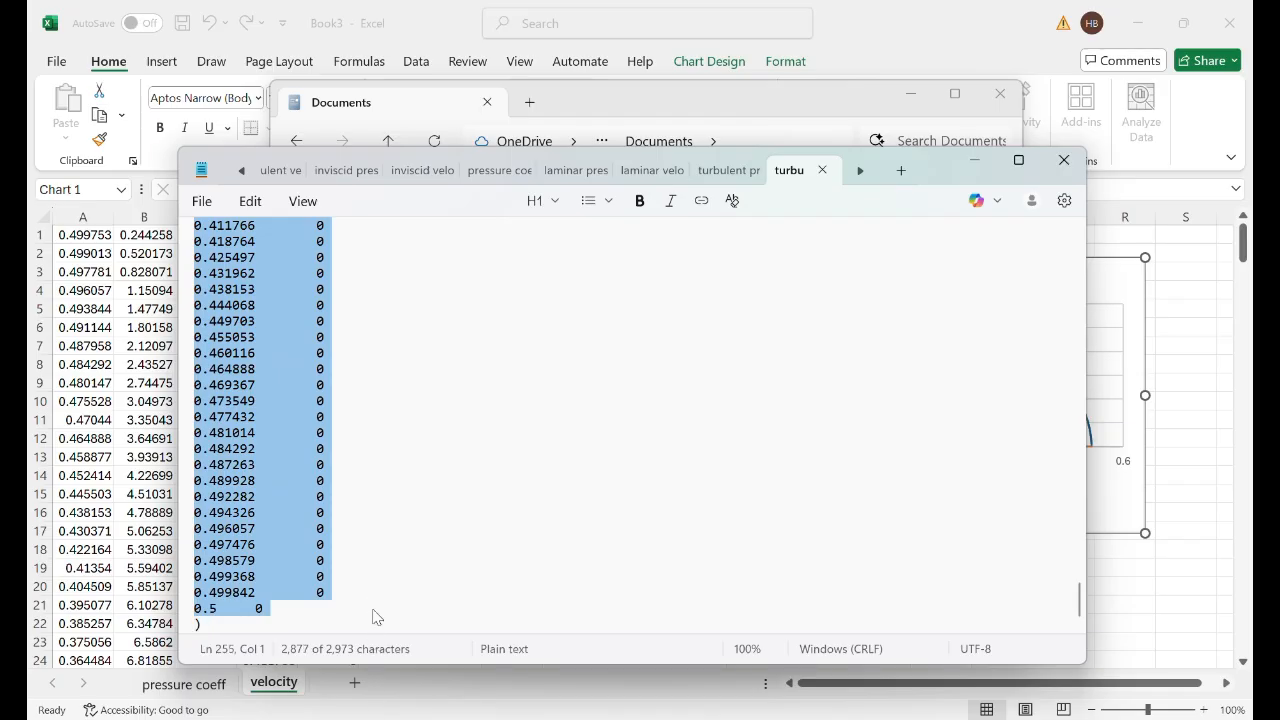
left_click(165, 470)
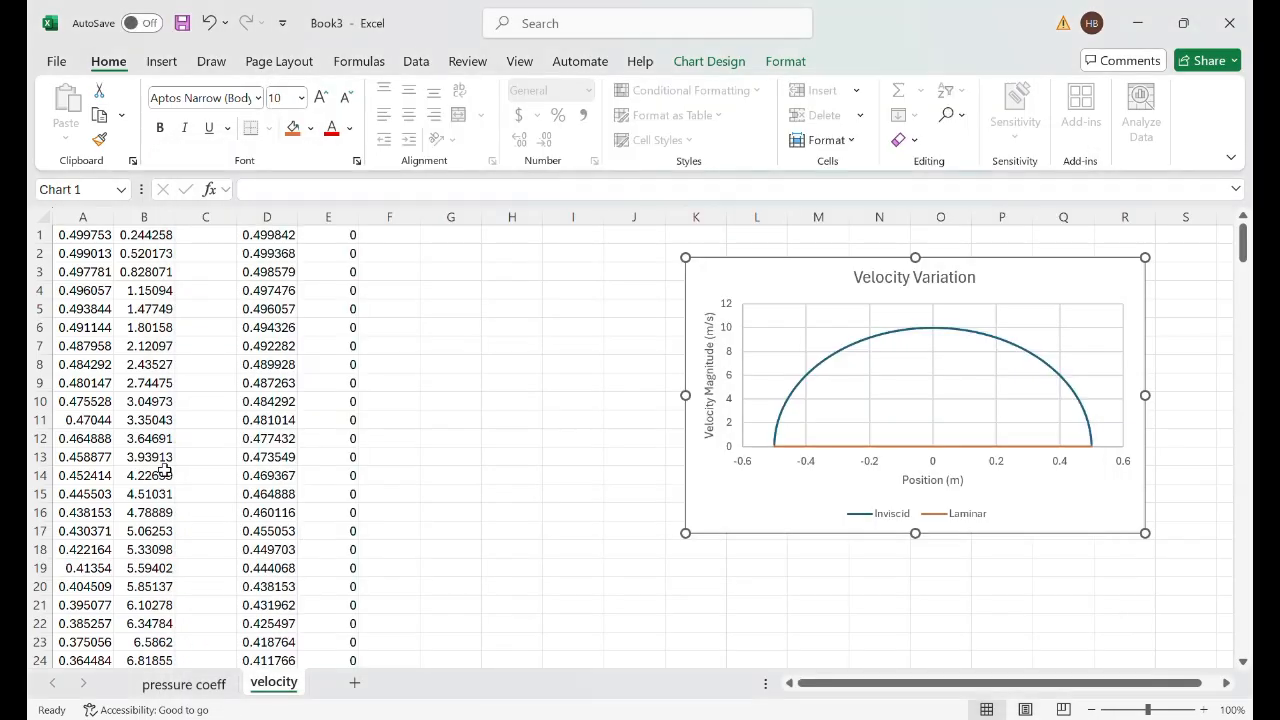
left_click(435, 236)
key("ctrl+v")
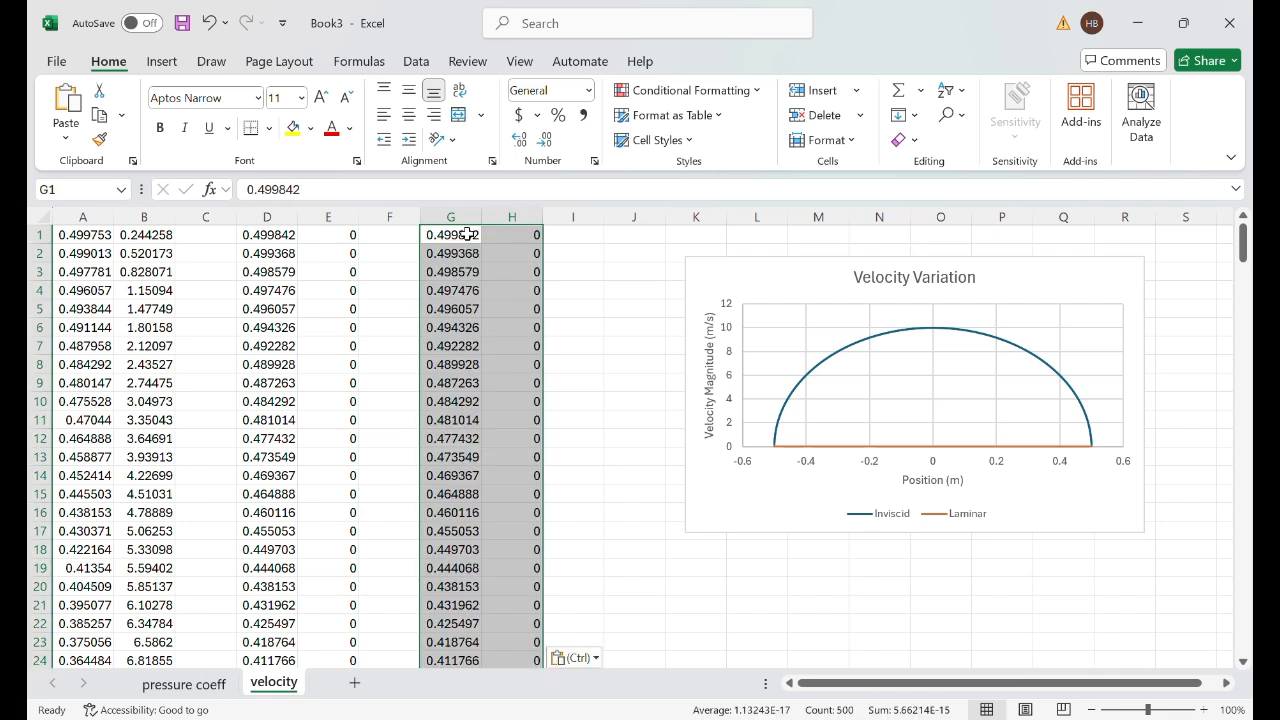
- Add a new data series named "Turbulent" to the Velocity Variation chart
left_click(660, 271)
left_click(716, 268)
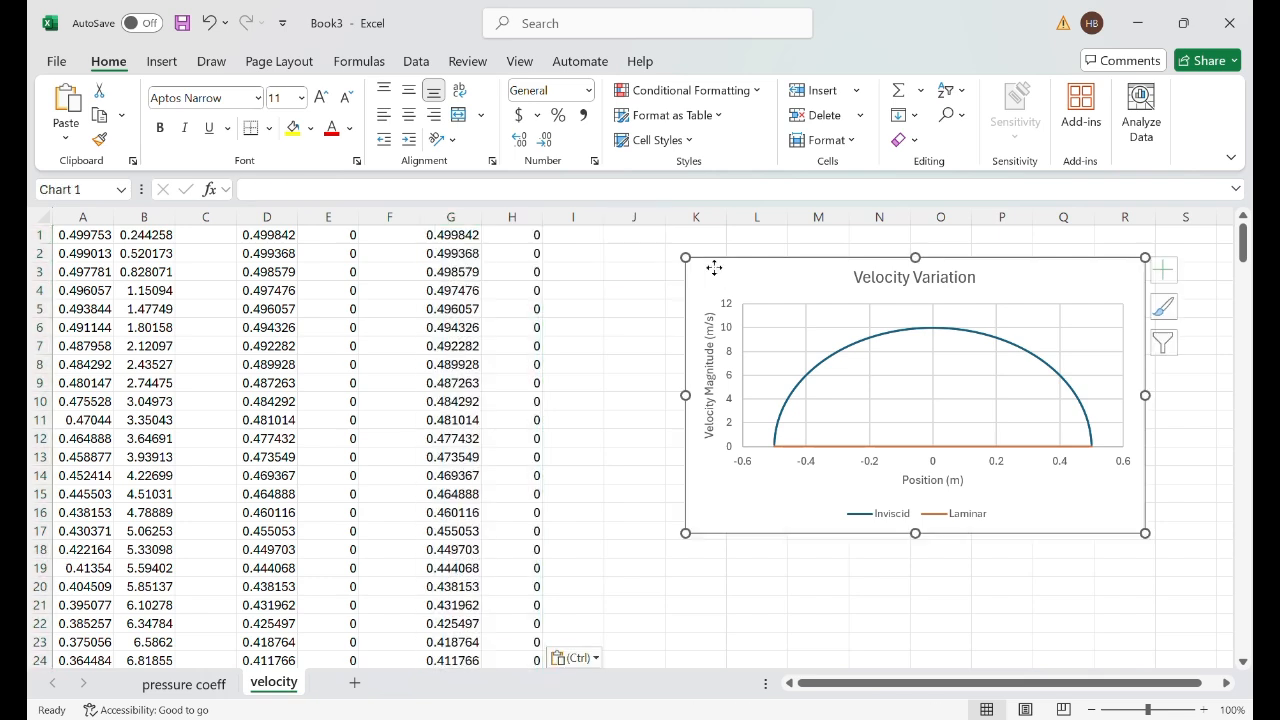
left_click(1165, 348)
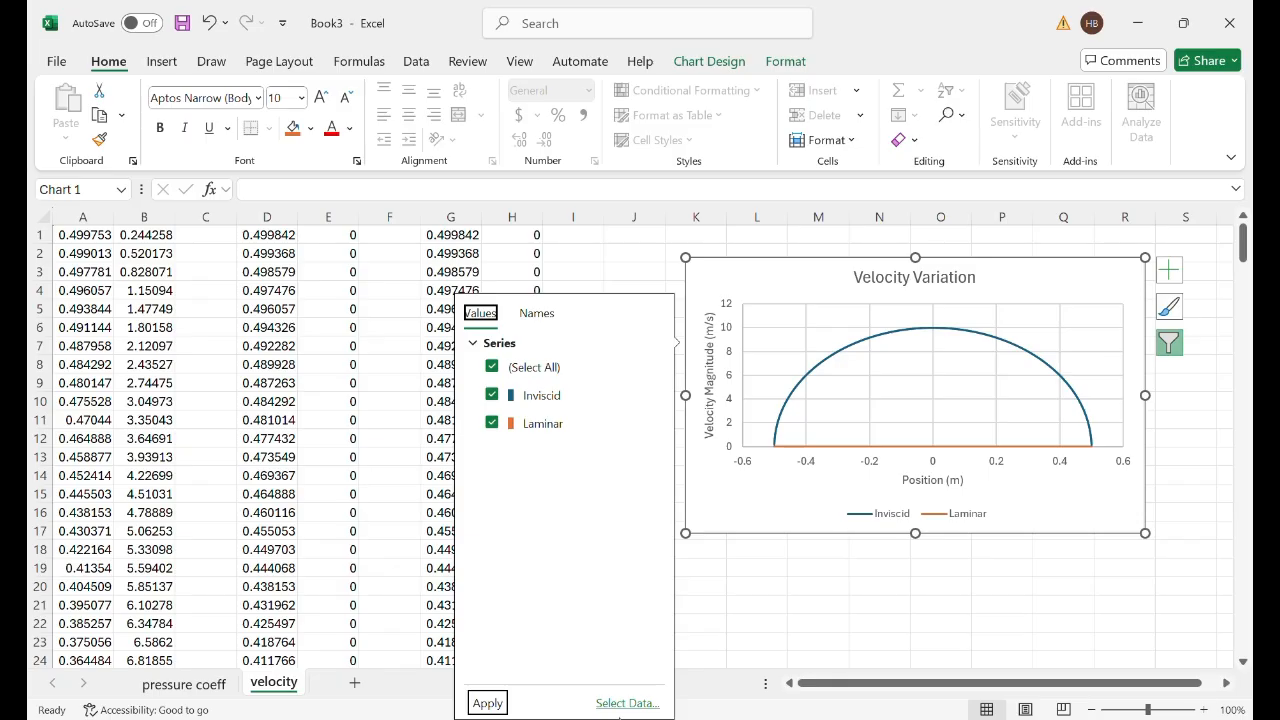
left_click(627, 703)
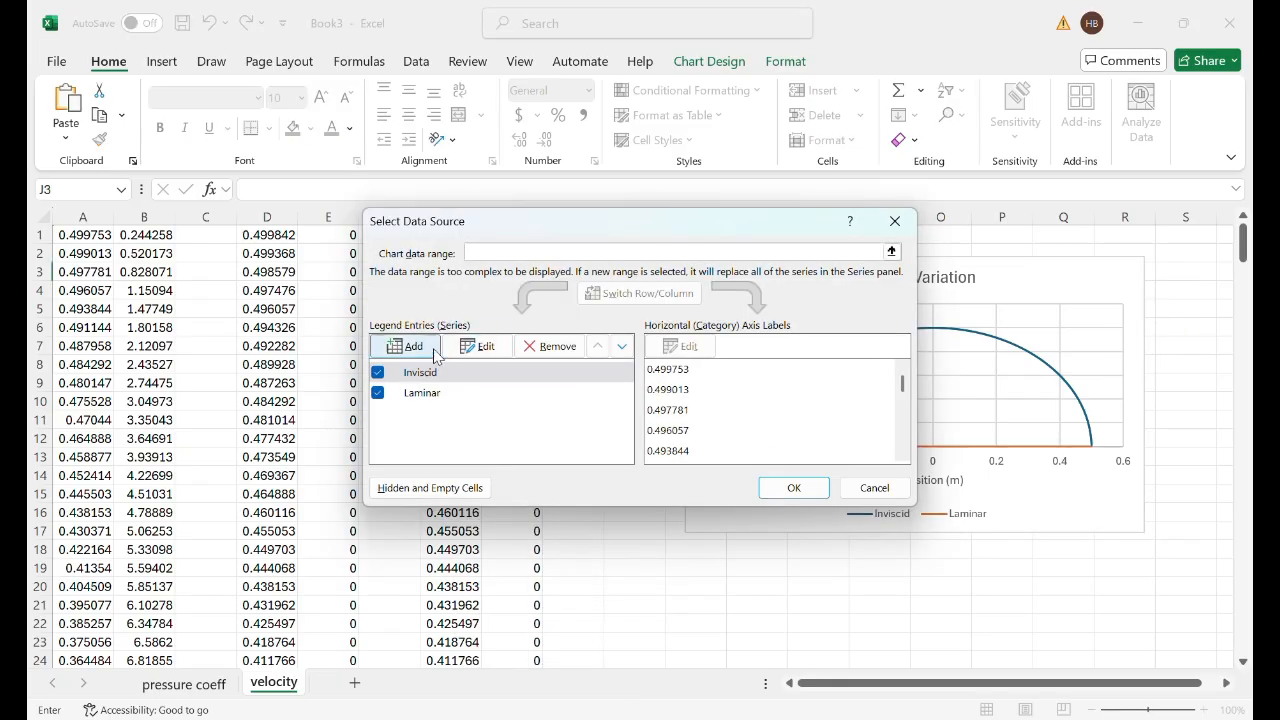
left_click(433, 350)
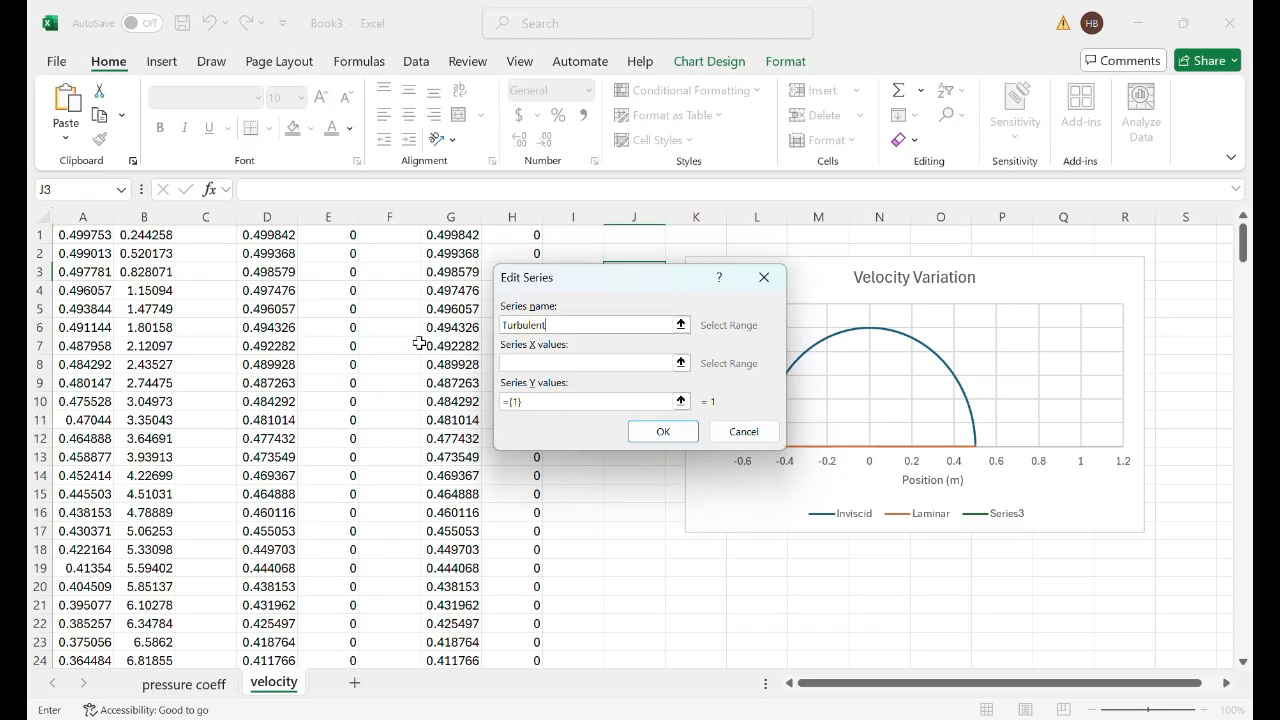
- Set the Turbulent series' X values to G1:G250 and Y values to H1:H250 on the velocity sheet, and apply the chart data changes
left_click(508, 362)
left_click_drag(455, 238, 470, 626)
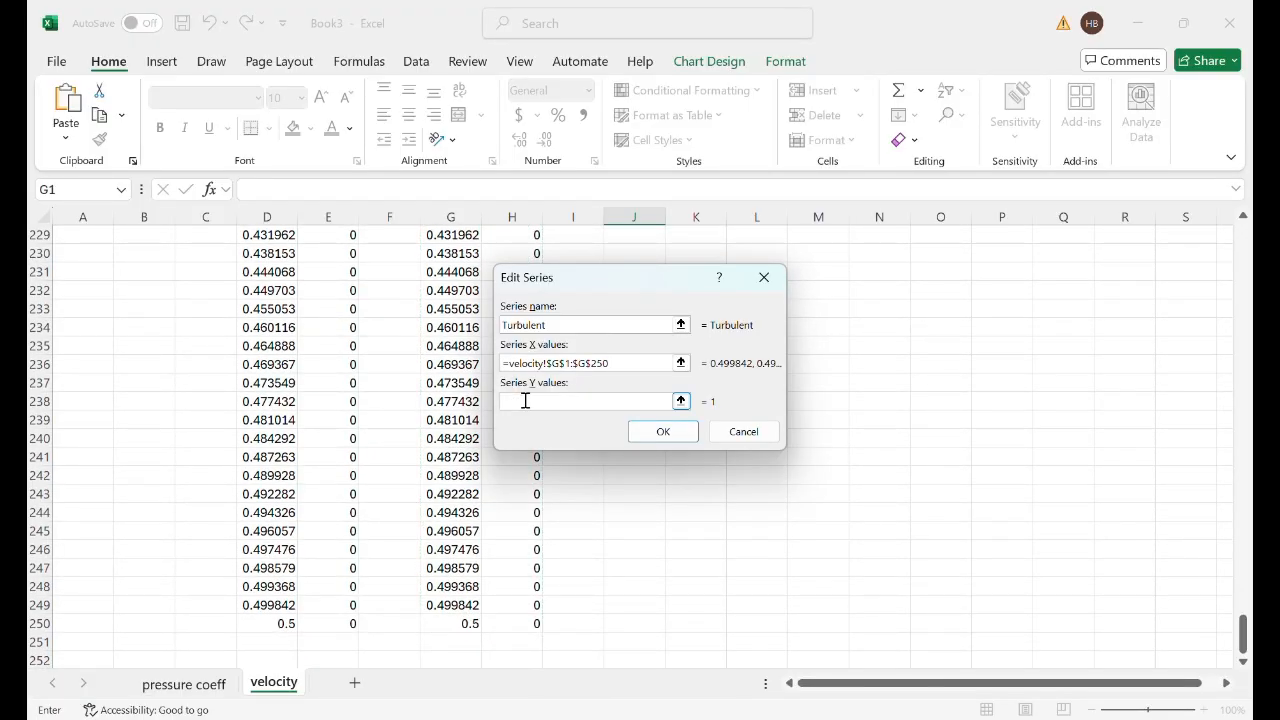
left_click(525, 400)
left_click_drag(1246, 643, 1245, 240)
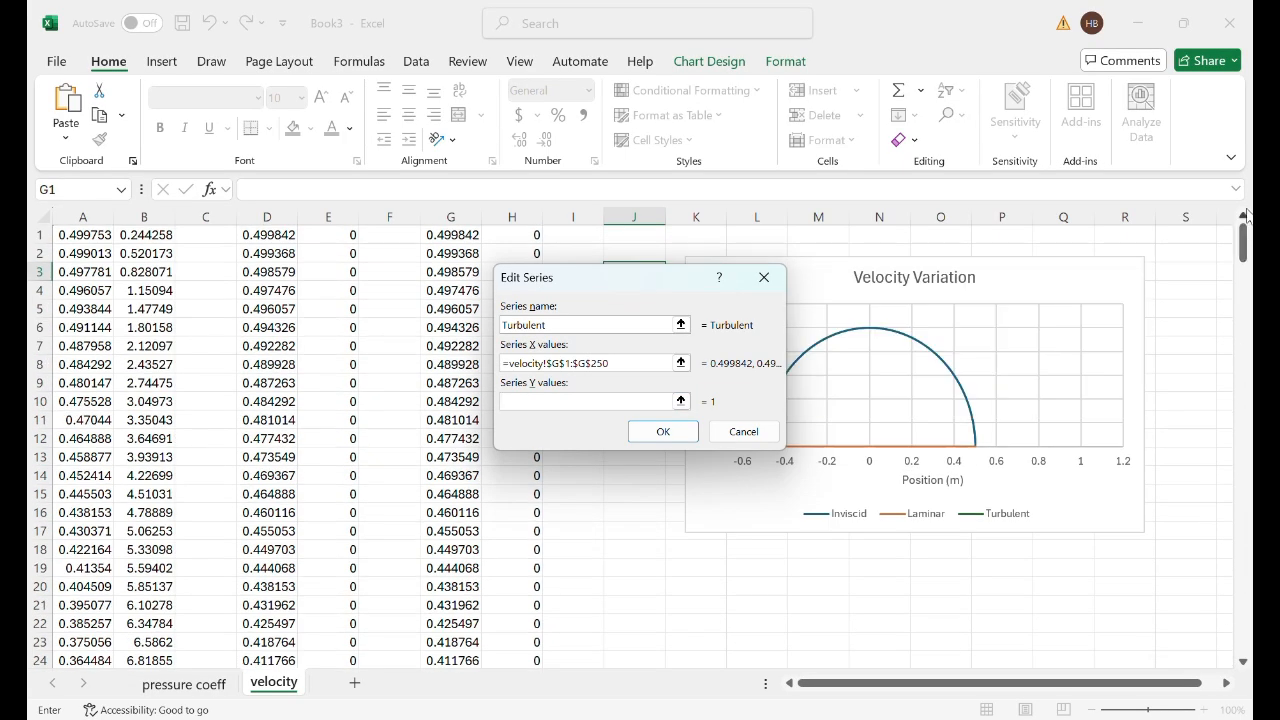
left_click_drag(532, 236, 527, 624)
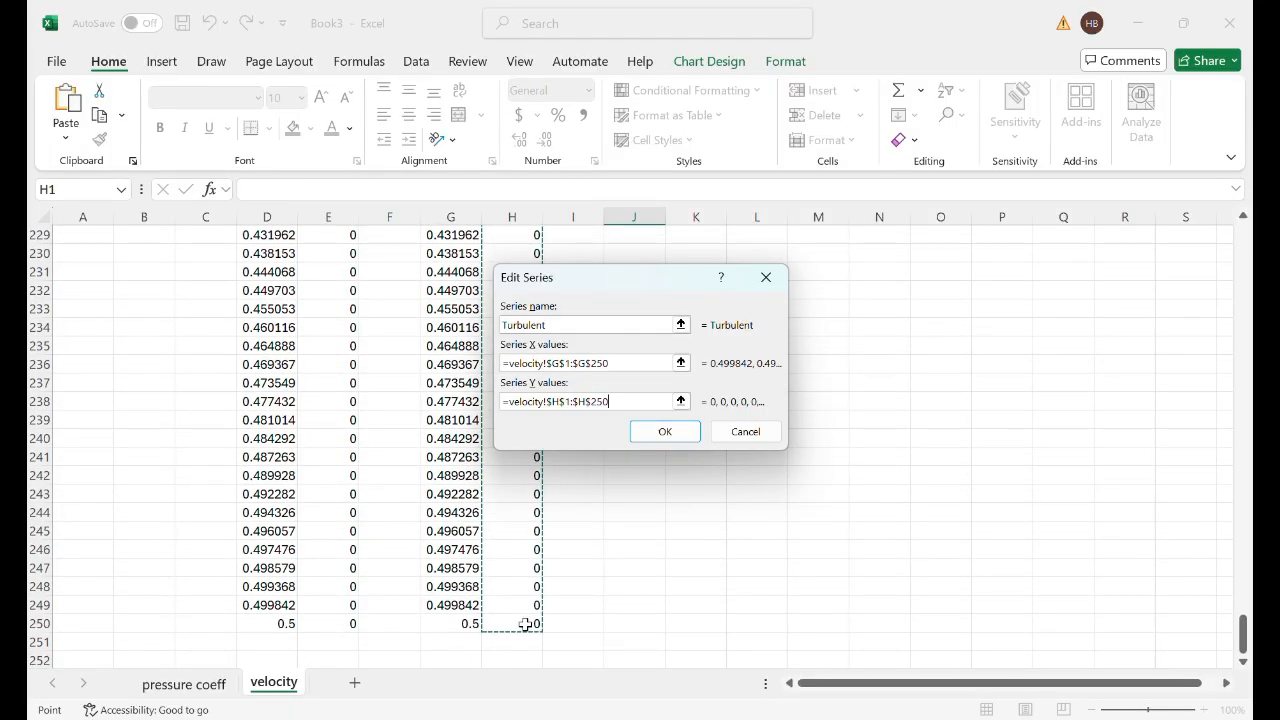
left_click(655, 431)
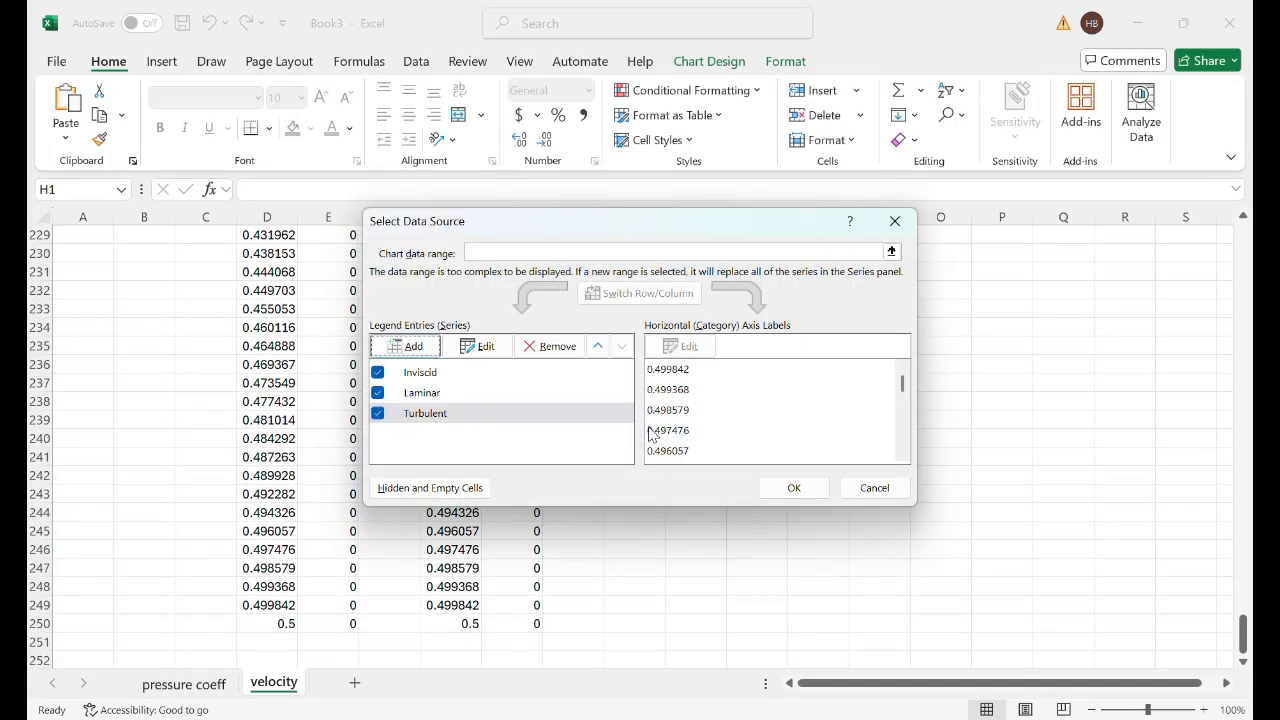
left_click(794, 488)
left_click_drag(1244, 638, 1196, 214)
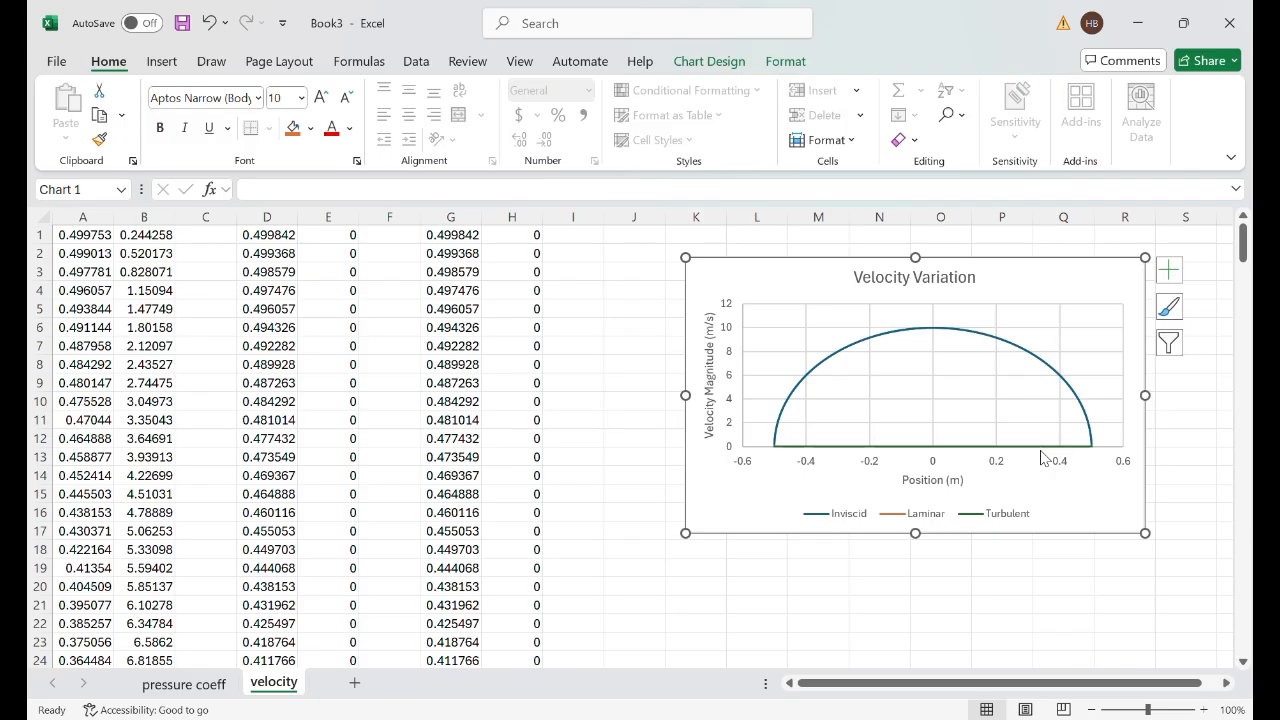
- Switch to Workbench, open the Turbulent system's Results in CFD-Post, and display Contour 1 in place of Streamline 1
key("alt+Tab")
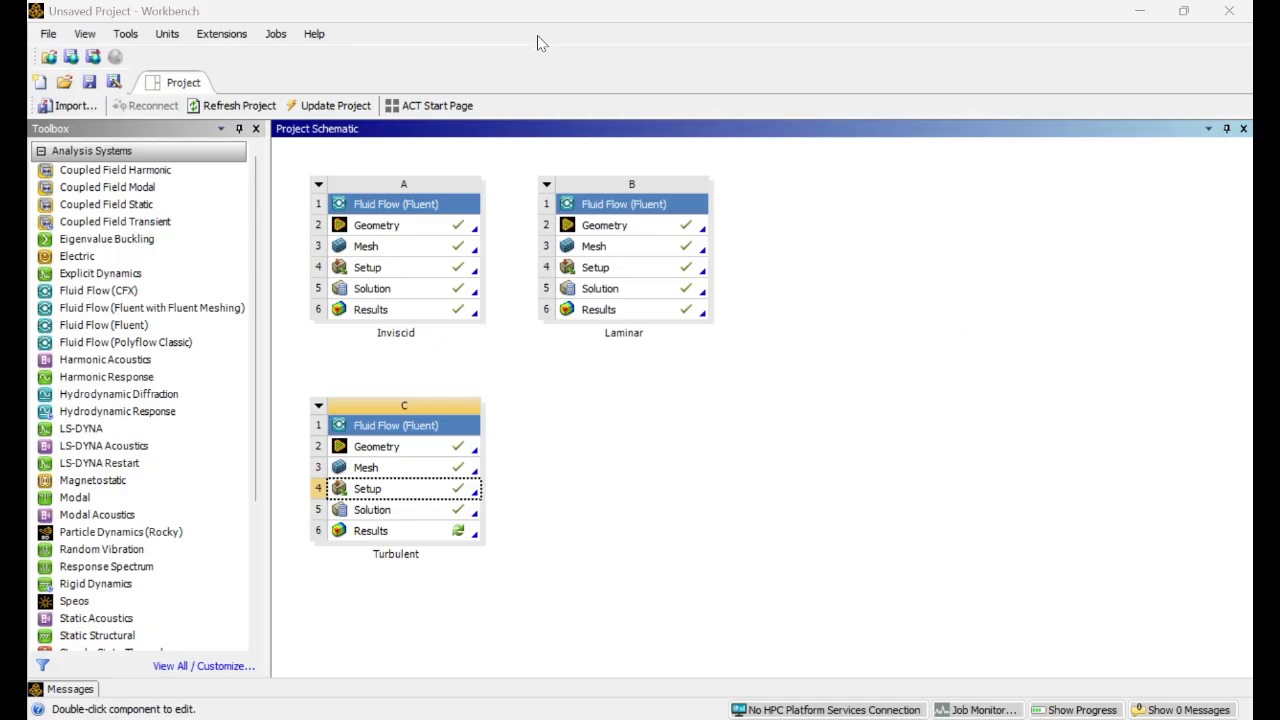
double_click(455, 537)
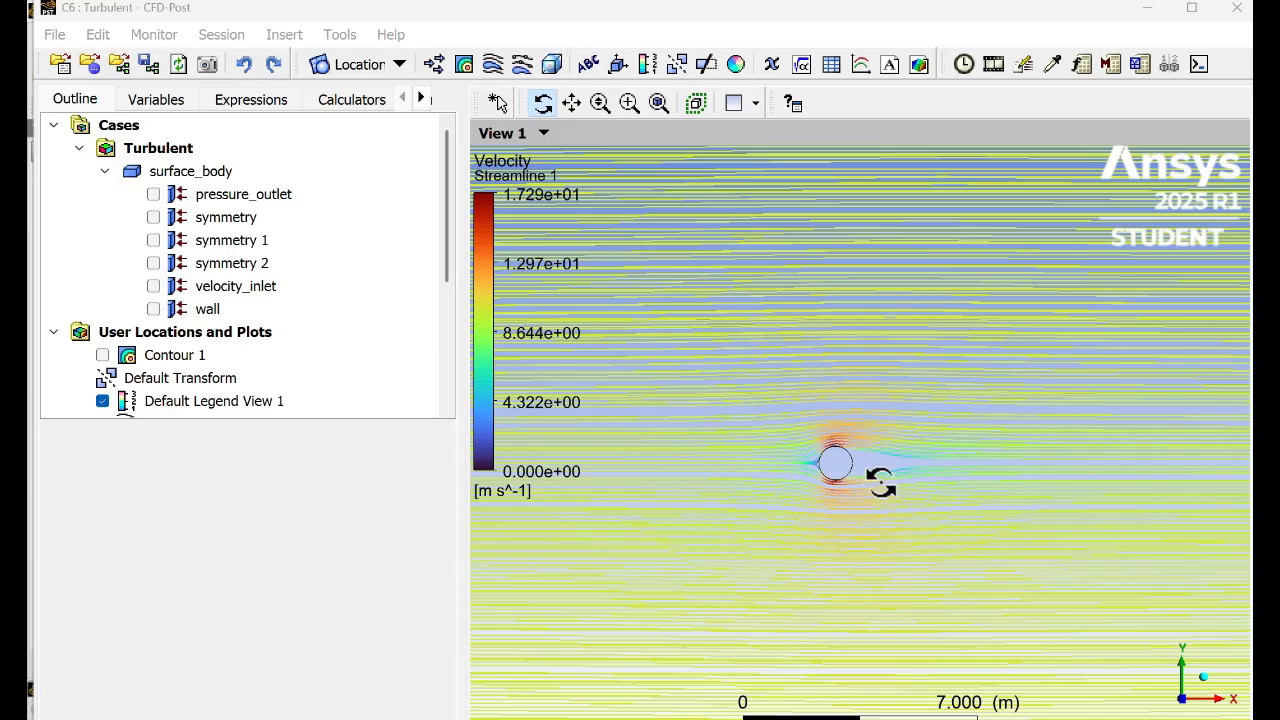
left_click(204, 358)
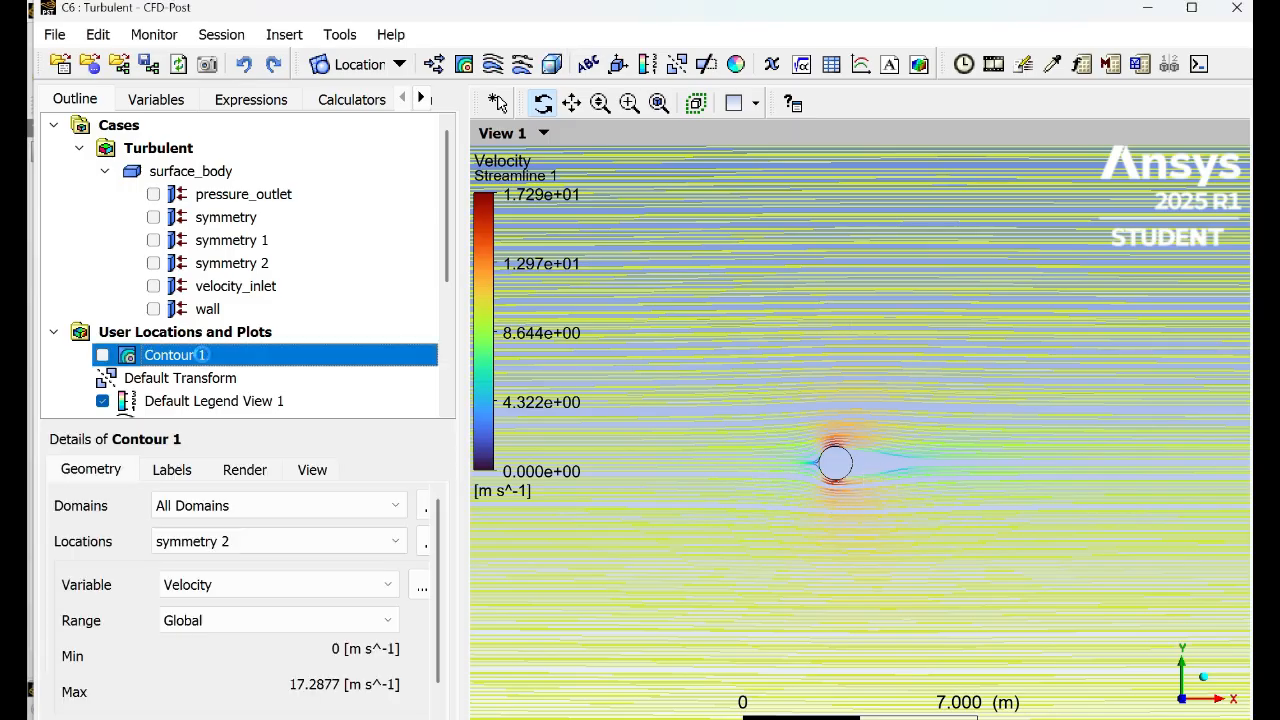
left_click(103, 356)
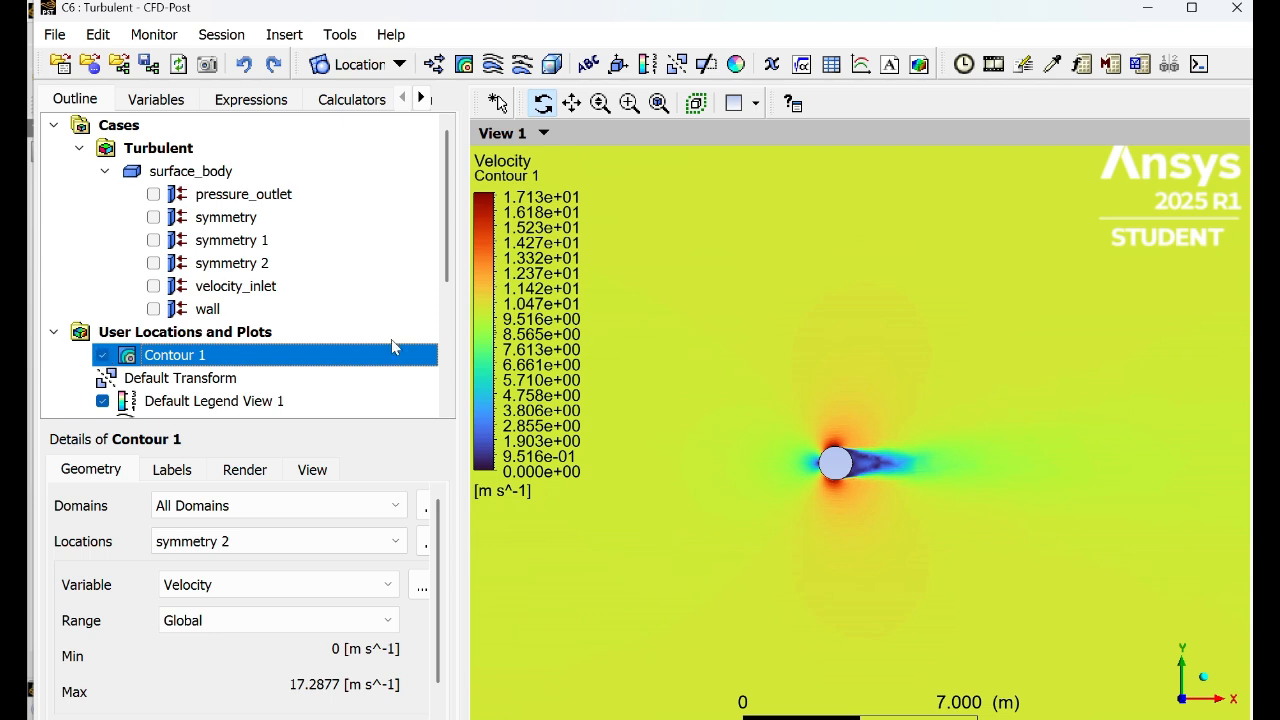
scroll(437, 270, "down", 1)
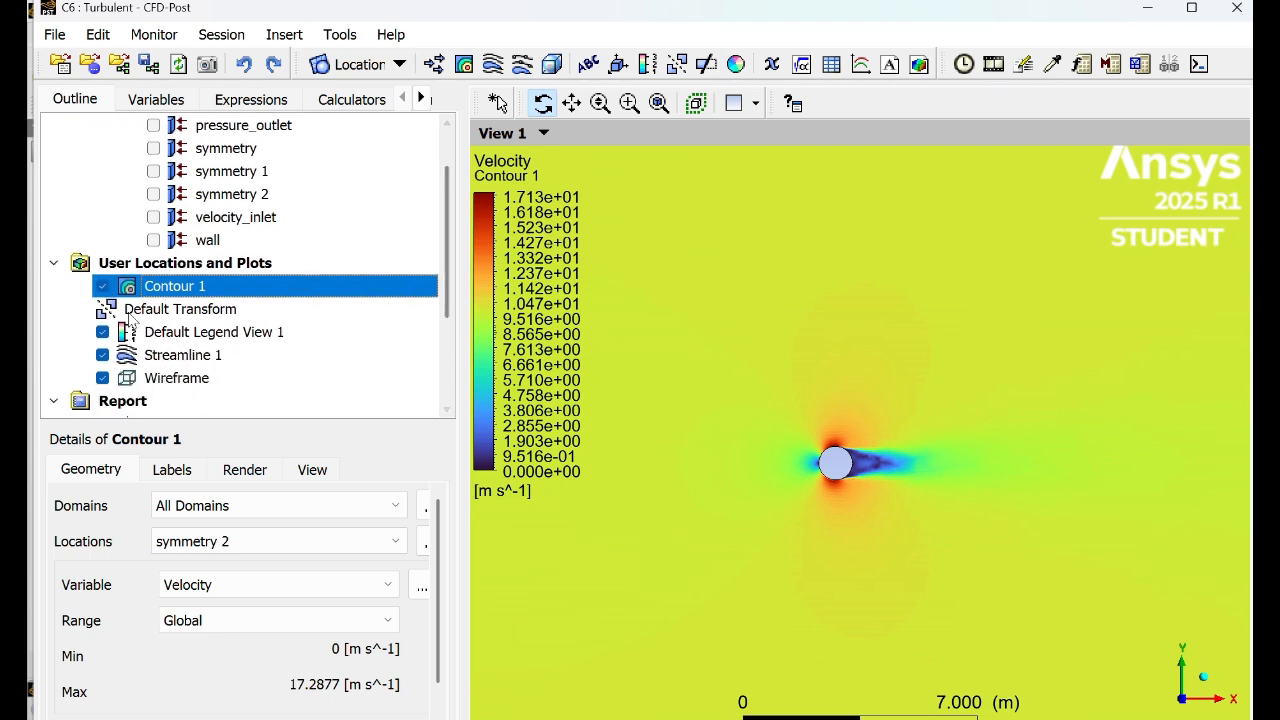
left_click(103, 355)
- Maximize the CFD-Post window and set Contour 1 to plot Pressure on symmetry 2
left_click(381, 543)
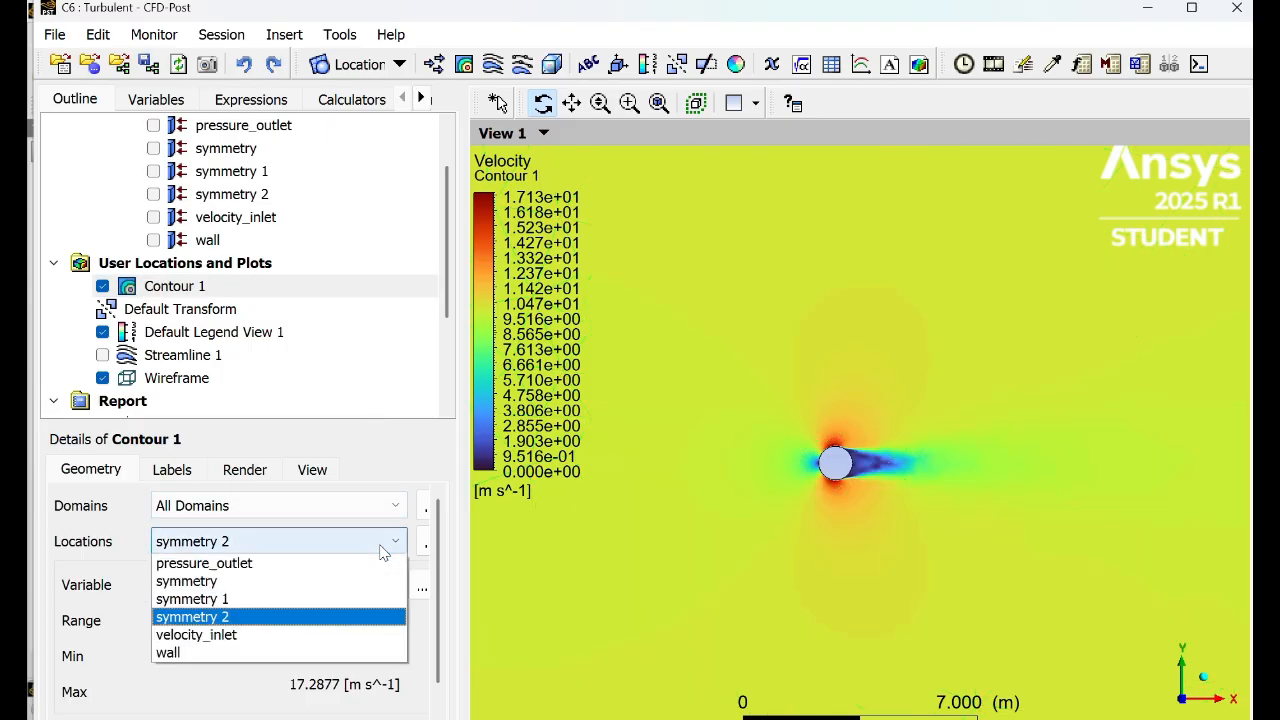
left_click(358, 617)
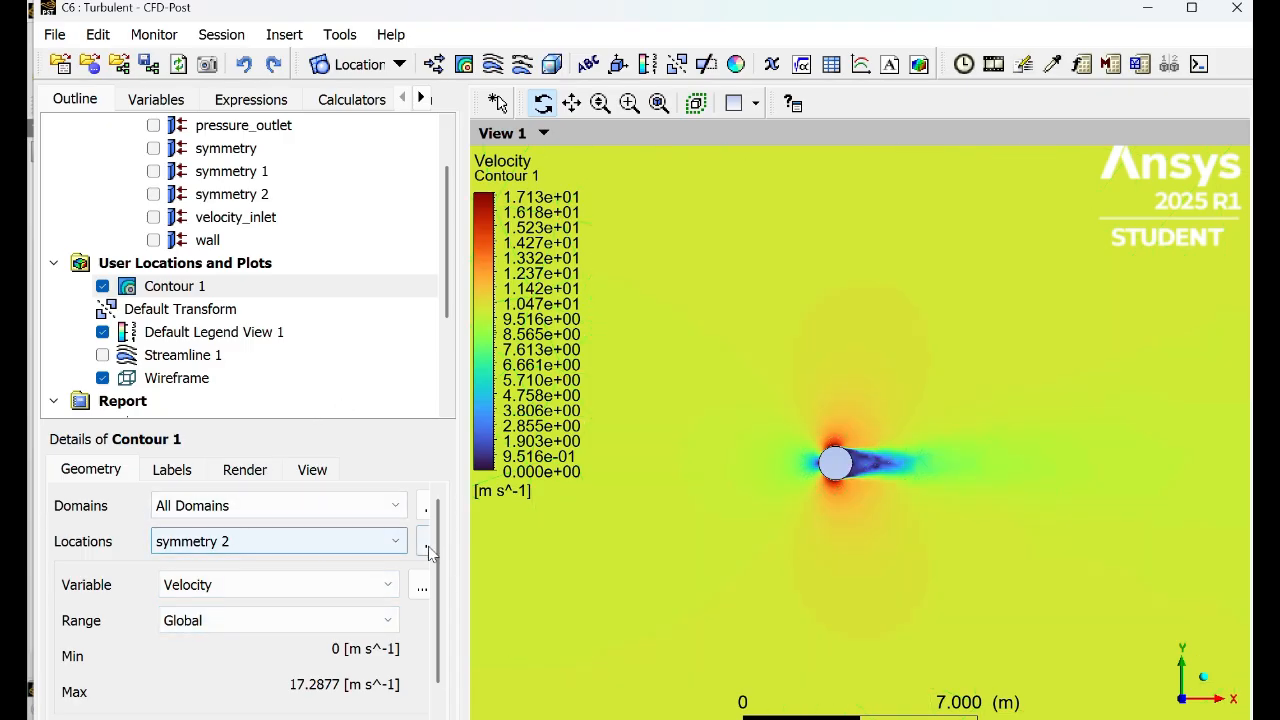
scroll(443, 580, "down", 1)
scroll(440, 572, "up", 1)
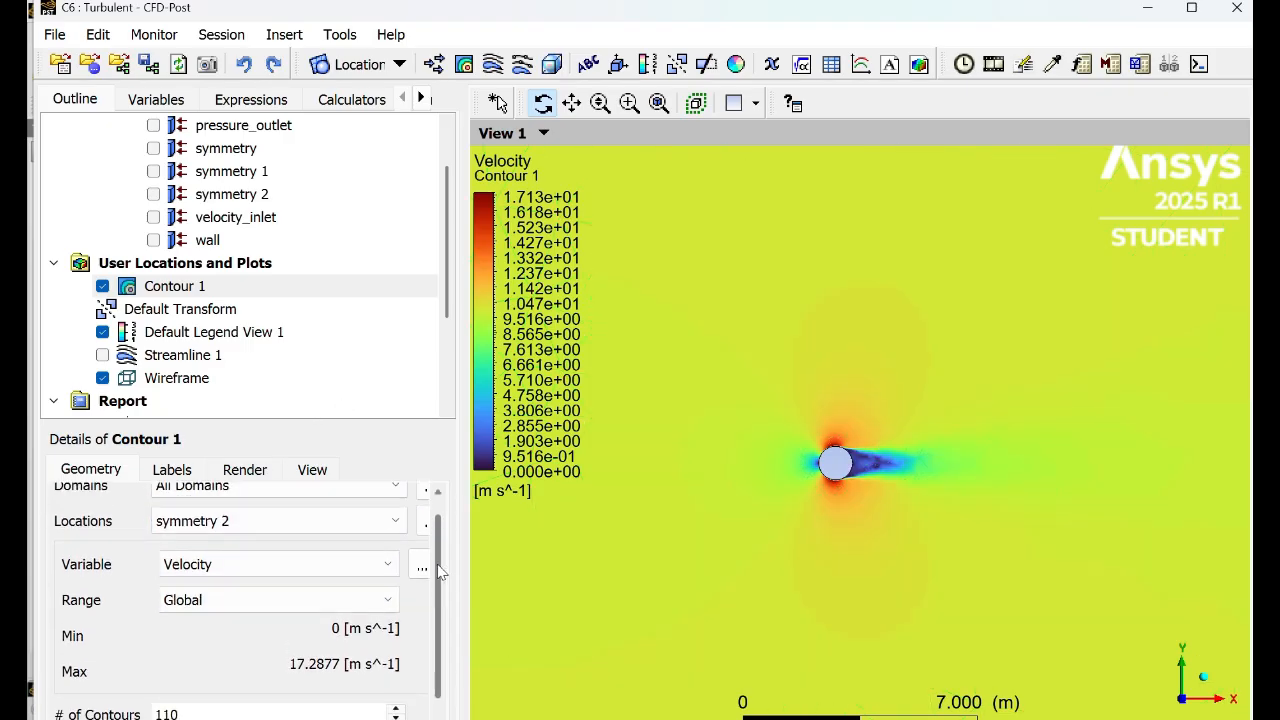
left_click(1192, 12)
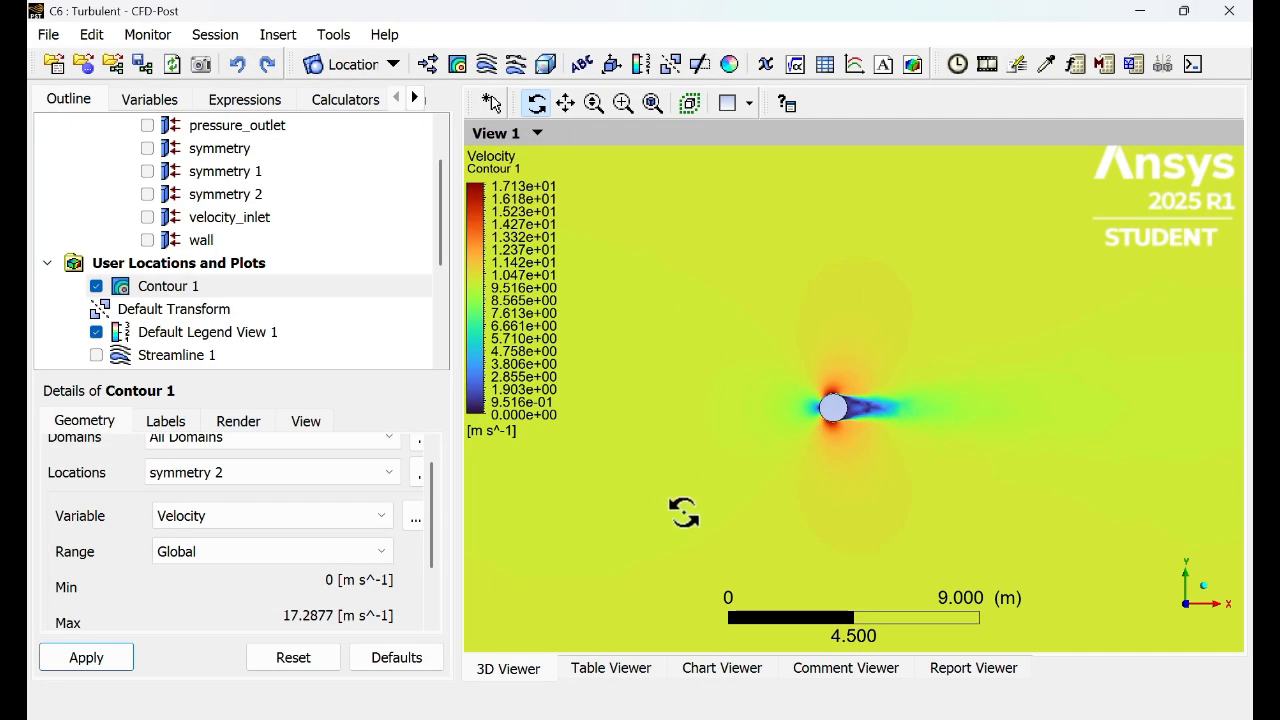
left_click(380, 516)
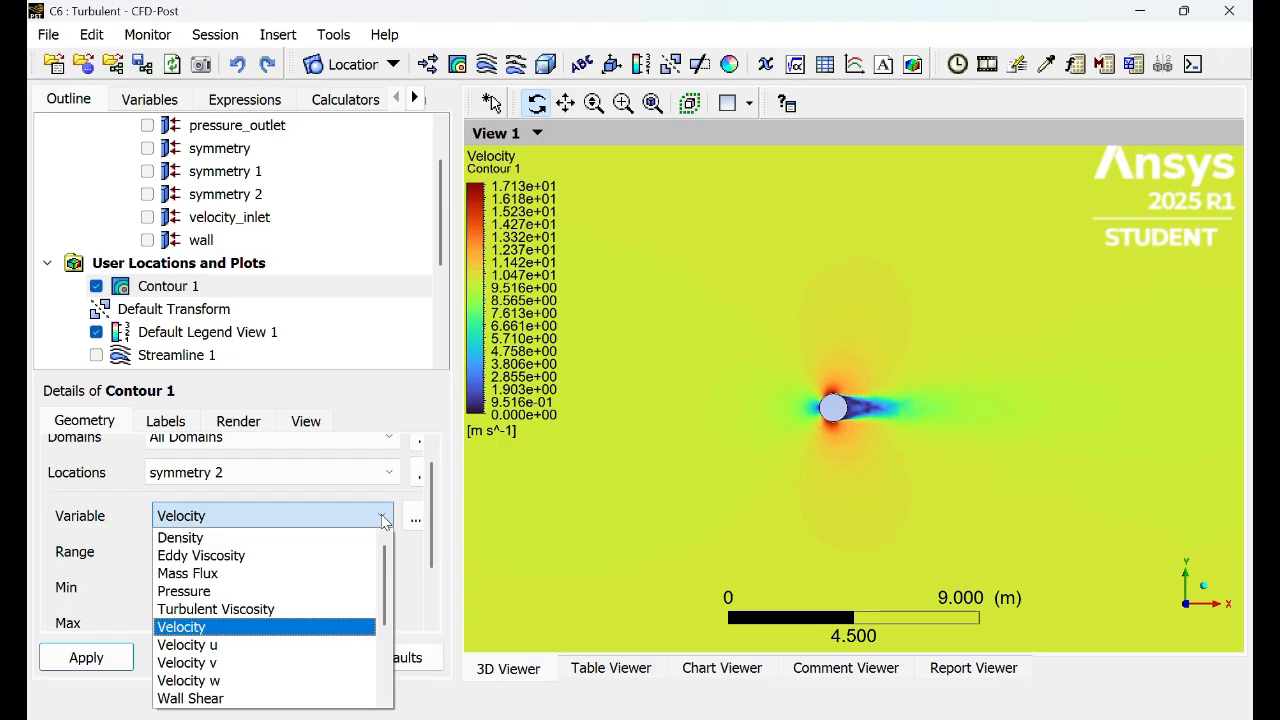
left_click(314, 593)
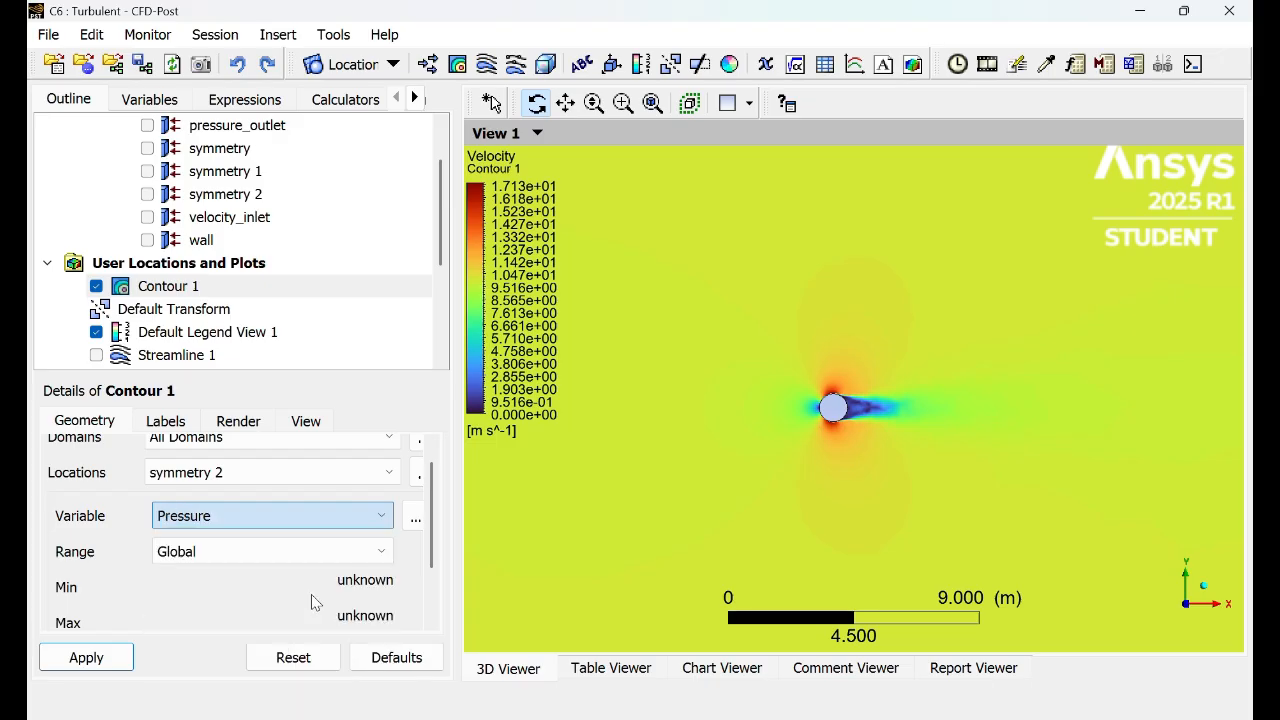
left_click(101, 658)
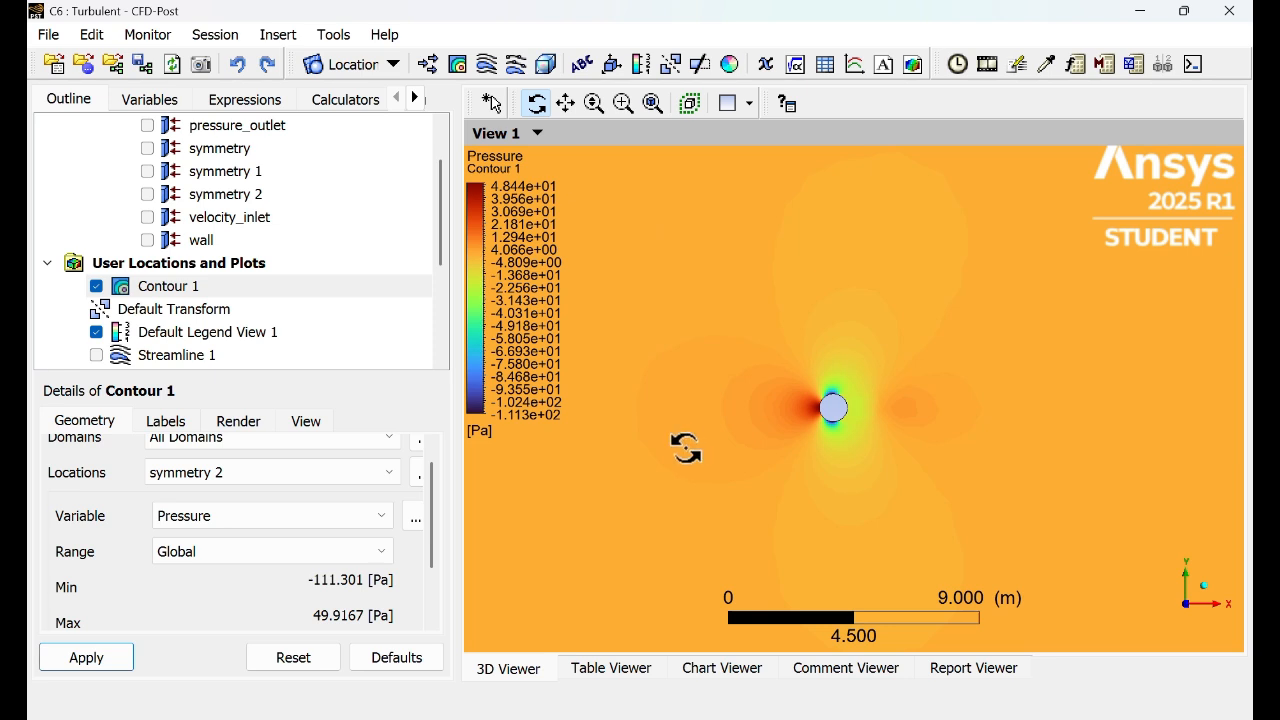
- Hide Contour 1, display Streamline 1, and open the streamline's details
left_click(96, 287)
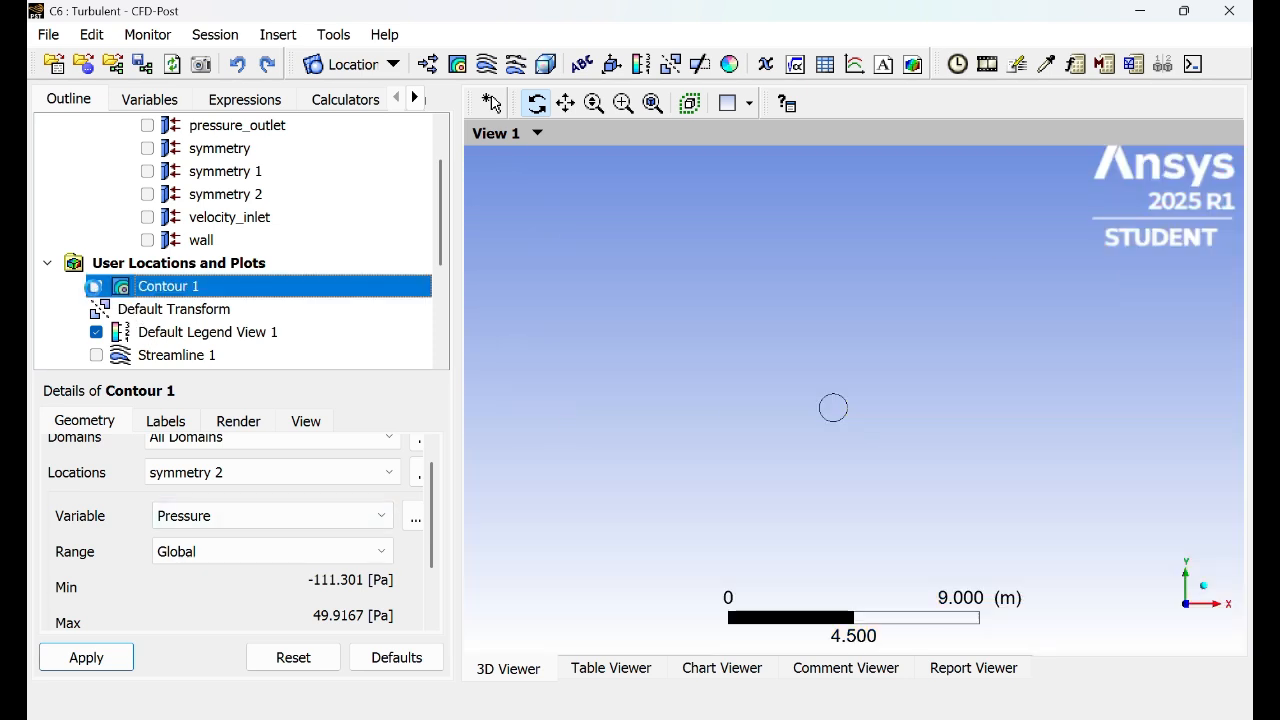
left_click(96, 355)
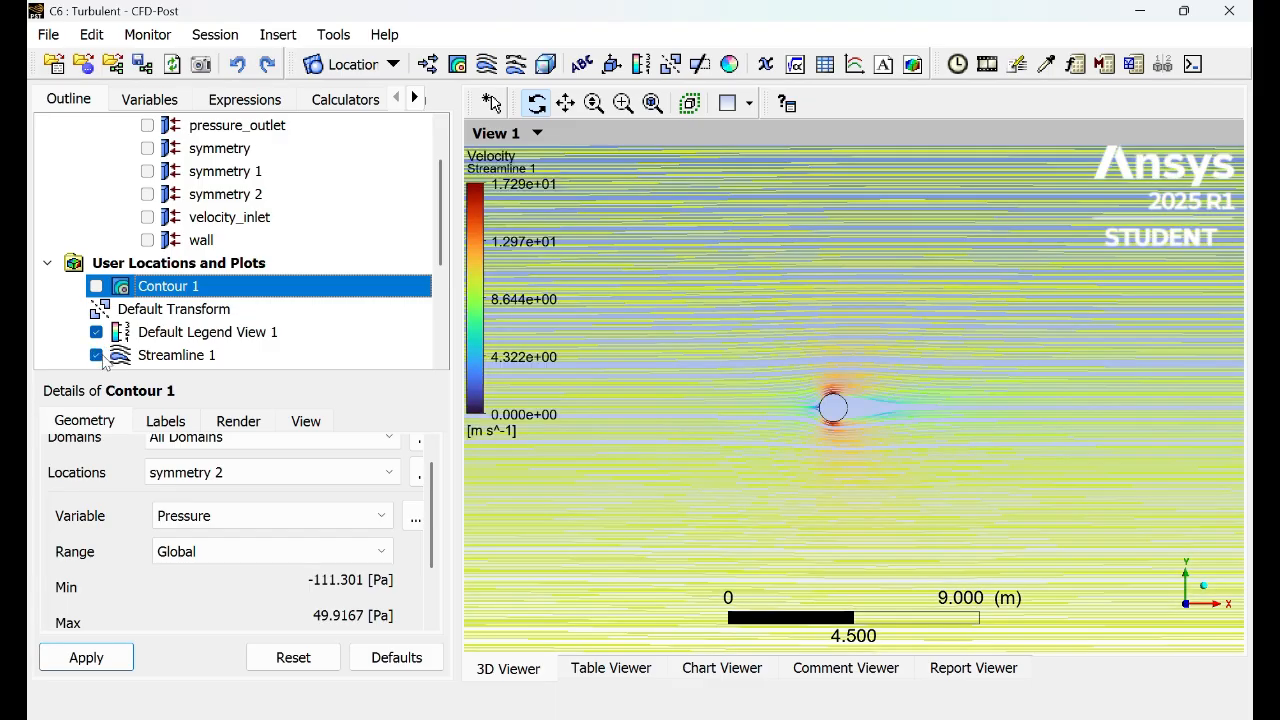
left_click(218, 358)
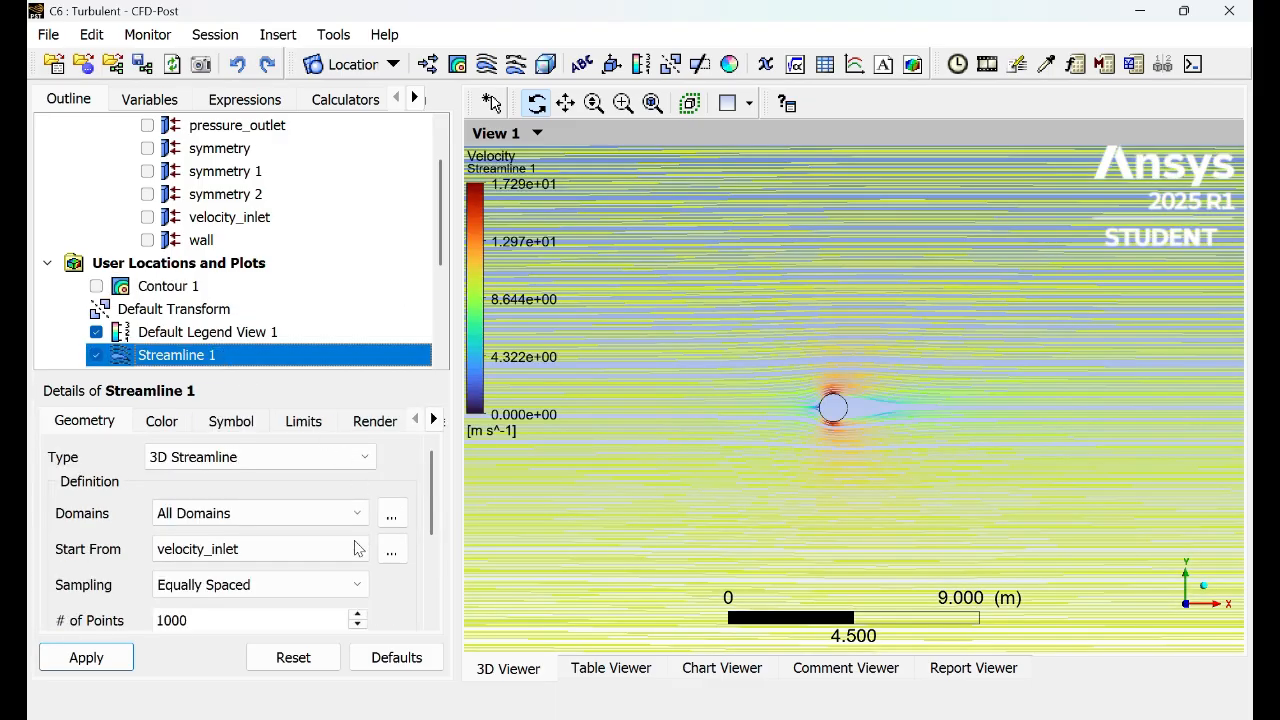